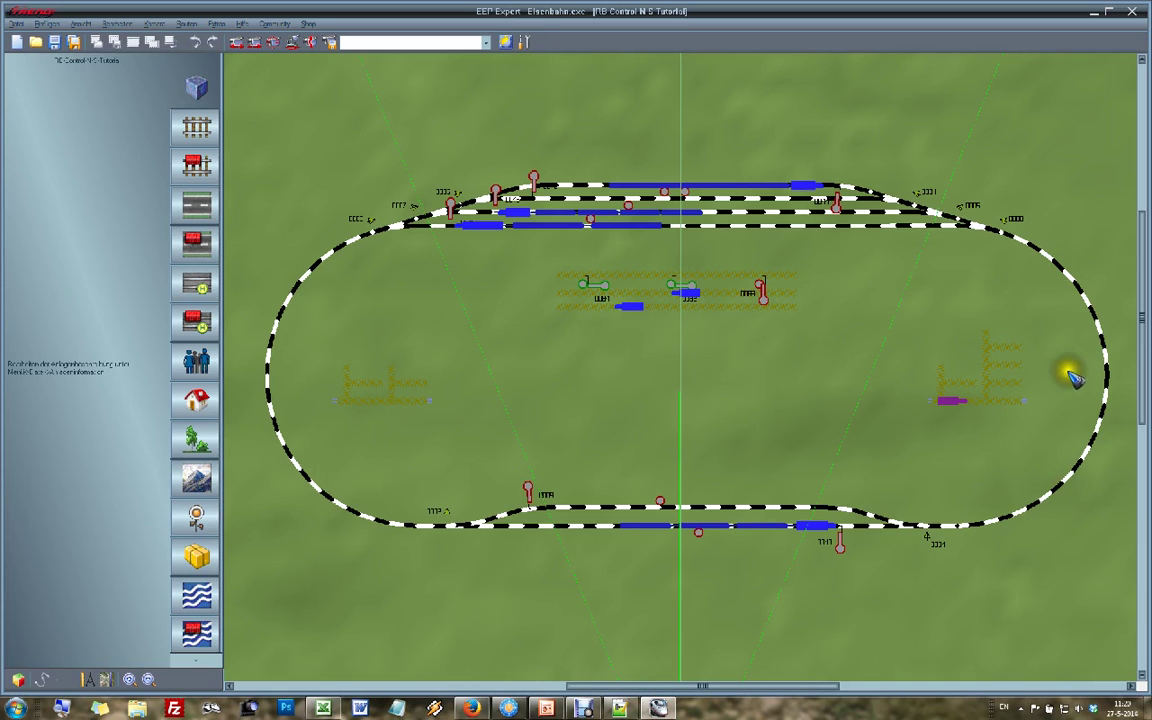
- Hide the landscape relief in the plan view and show the eastern track layout on a light background
{"action": "key", "text": "Right"}
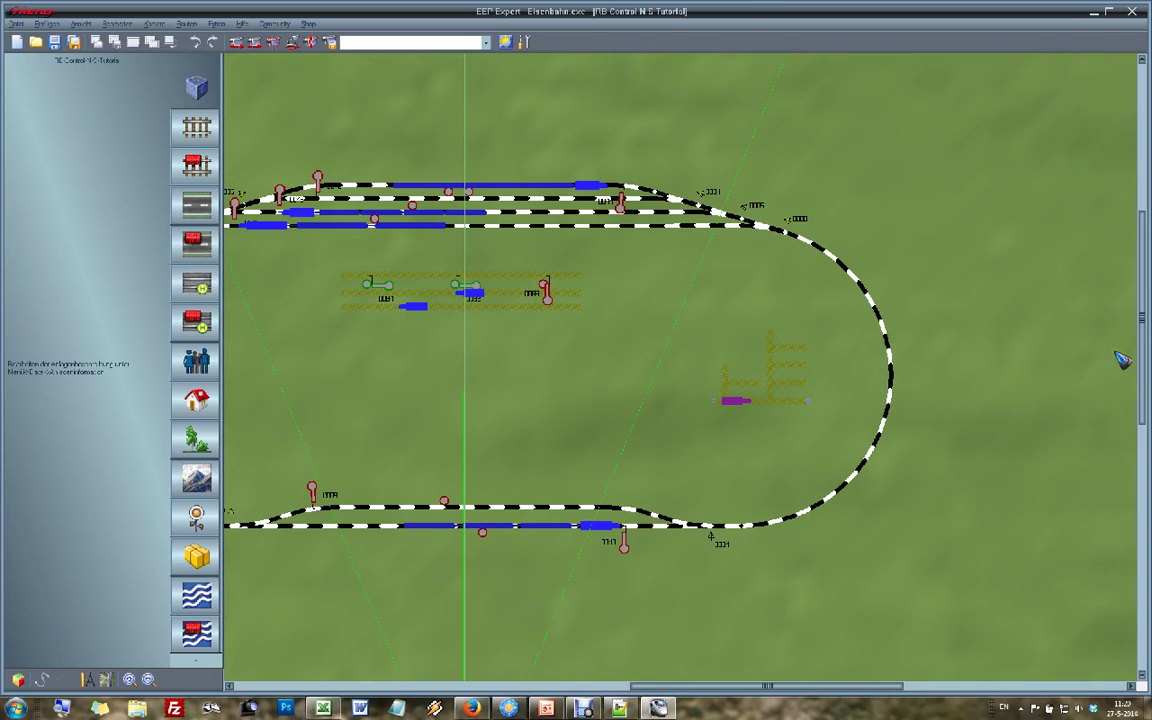
{"action": "left_click", "coordinate": [82, 23]}
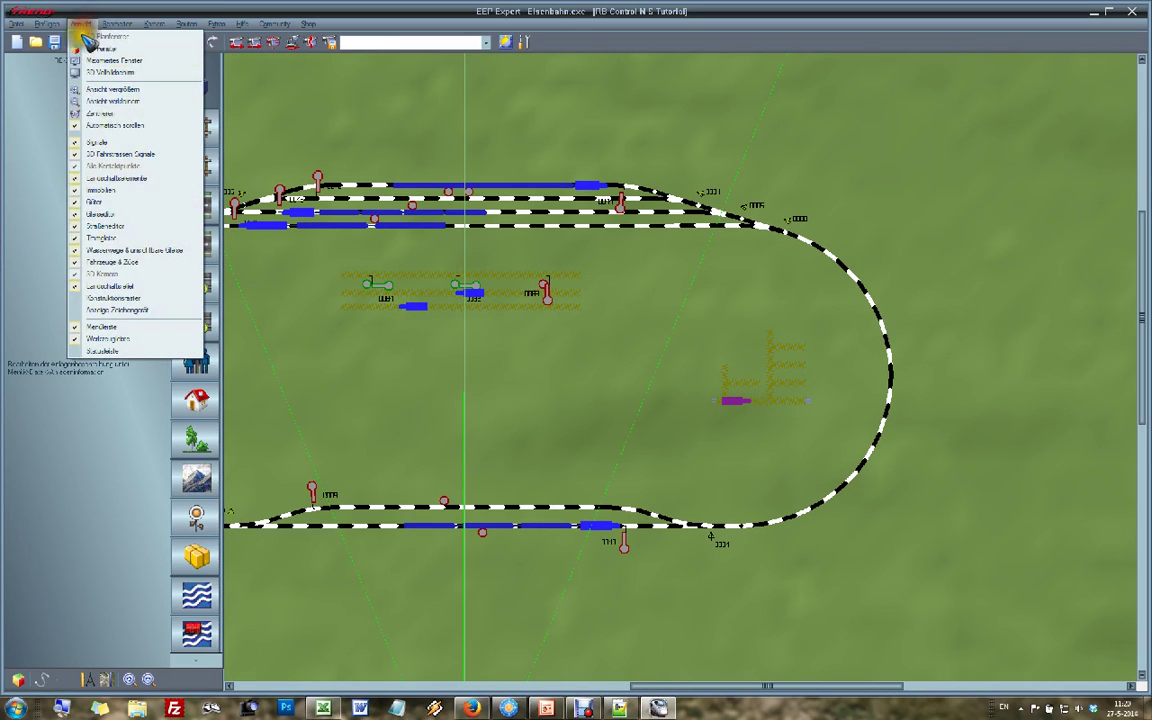
{"action": "left_click", "coordinate": [80, 288]}
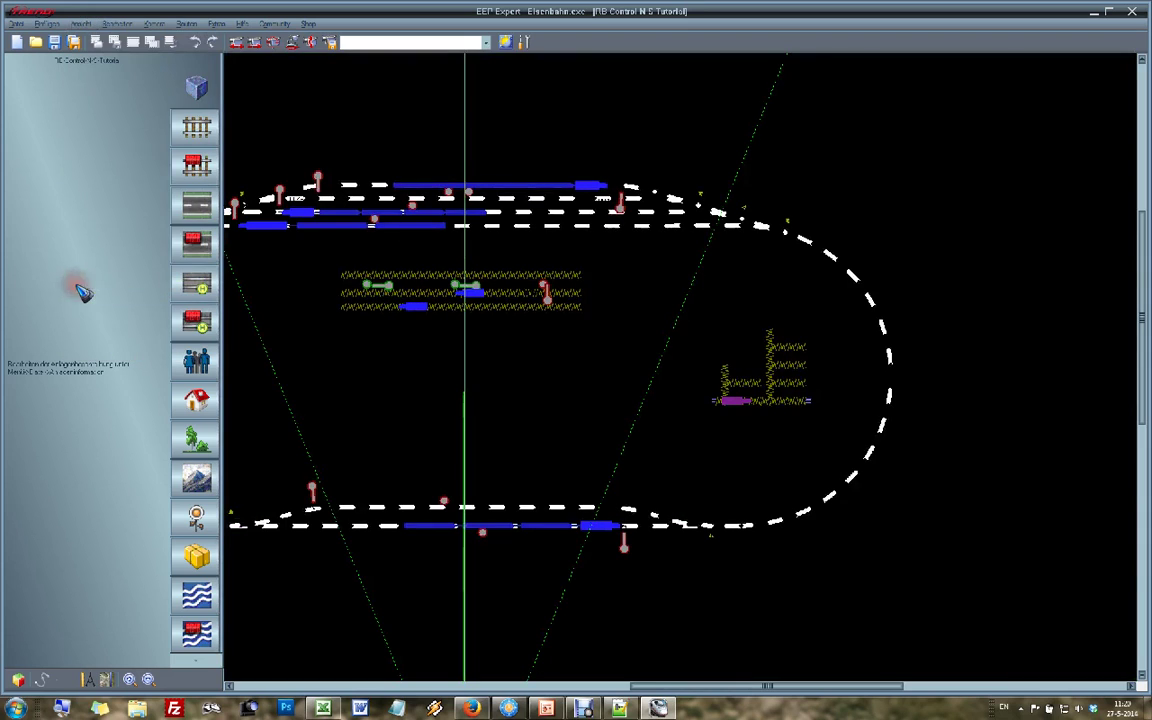
{"action": "left_click", "coordinate": [107, 680]}
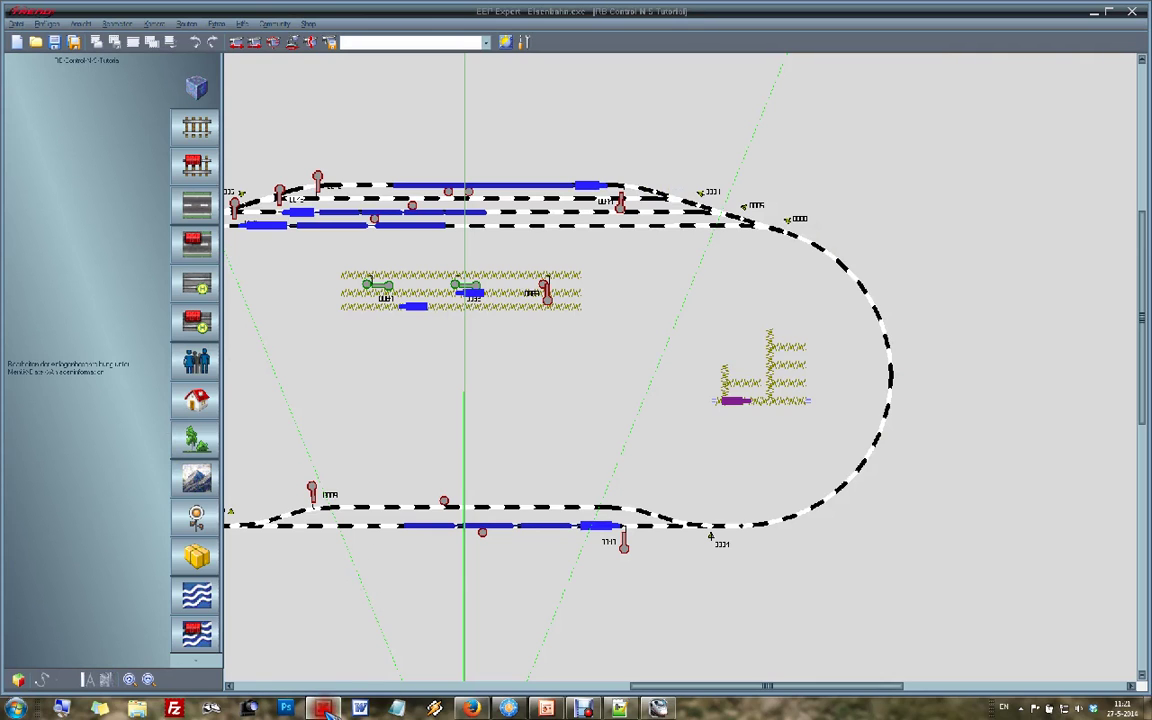
- Switch to the Control N-S spreadsheet in Excel and remove the green fill from cells A17:D17 and cell A24
{"action": "left_click", "coordinate": [326, 708]}
{"action": "left_click_drag", "start_coordinate": [375, 404], "coordinate": [388, 345]}
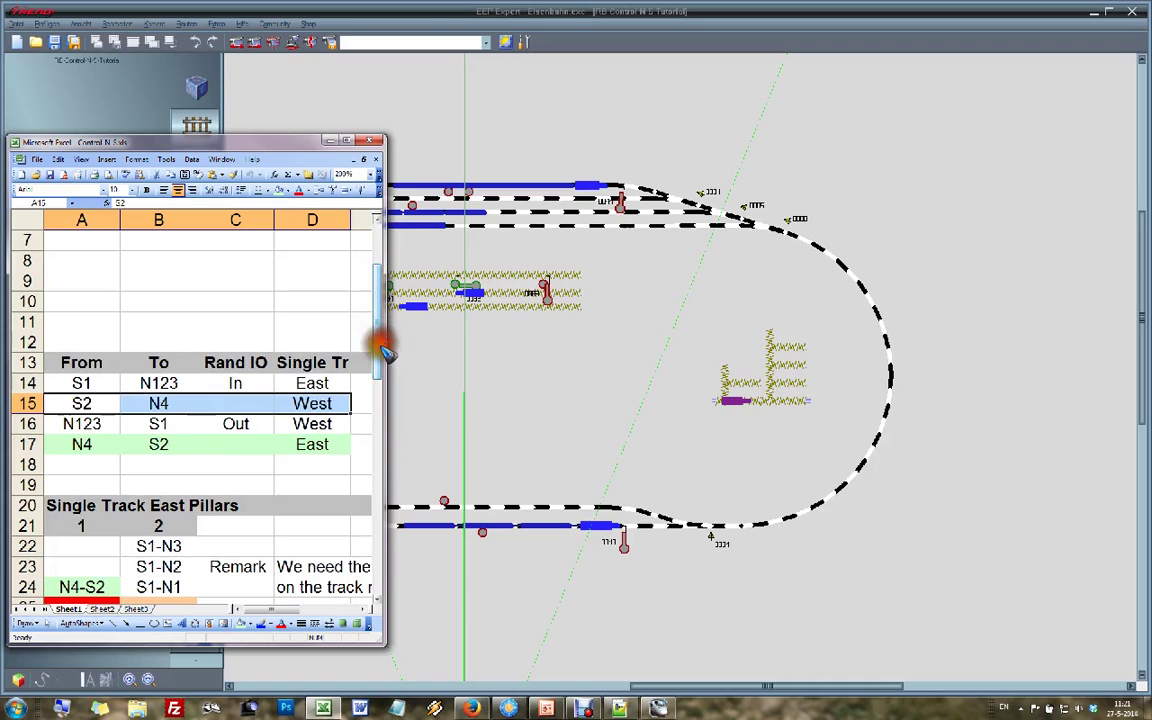
{"action": "left_click_drag", "start_coordinate": [88, 444], "coordinate": [292, 444]}
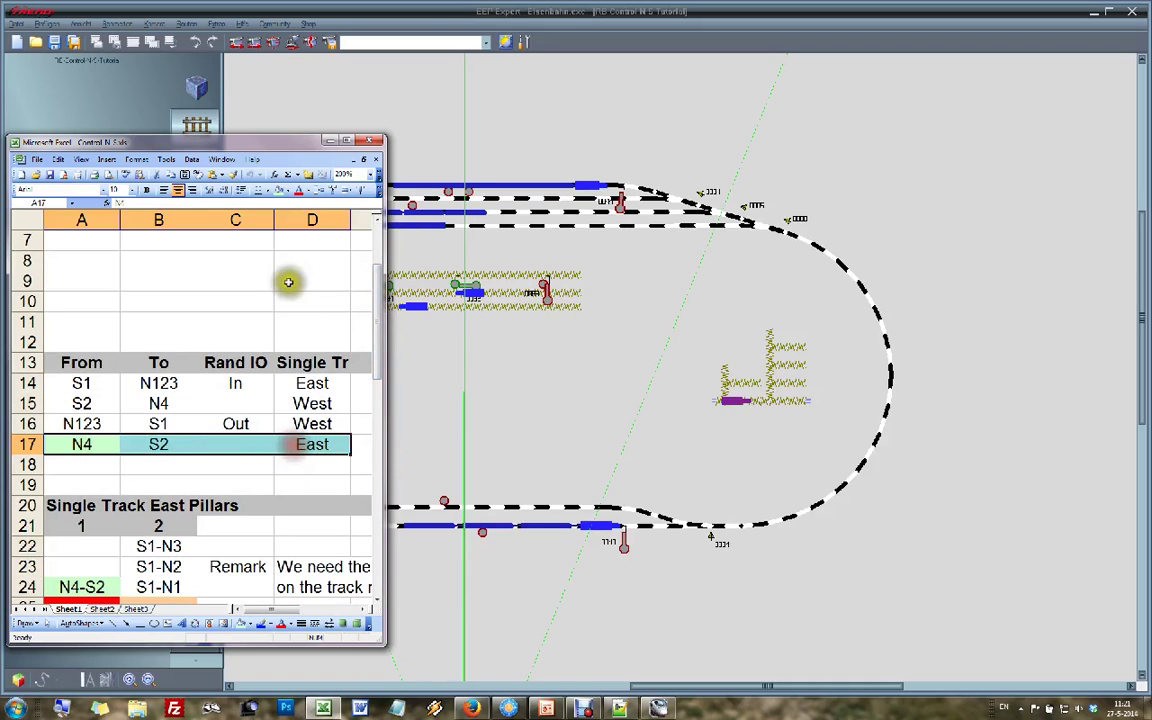
{"action": "left_click", "coordinate": [291, 191]}
{"action": "left_click", "coordinate": [288, 211]}
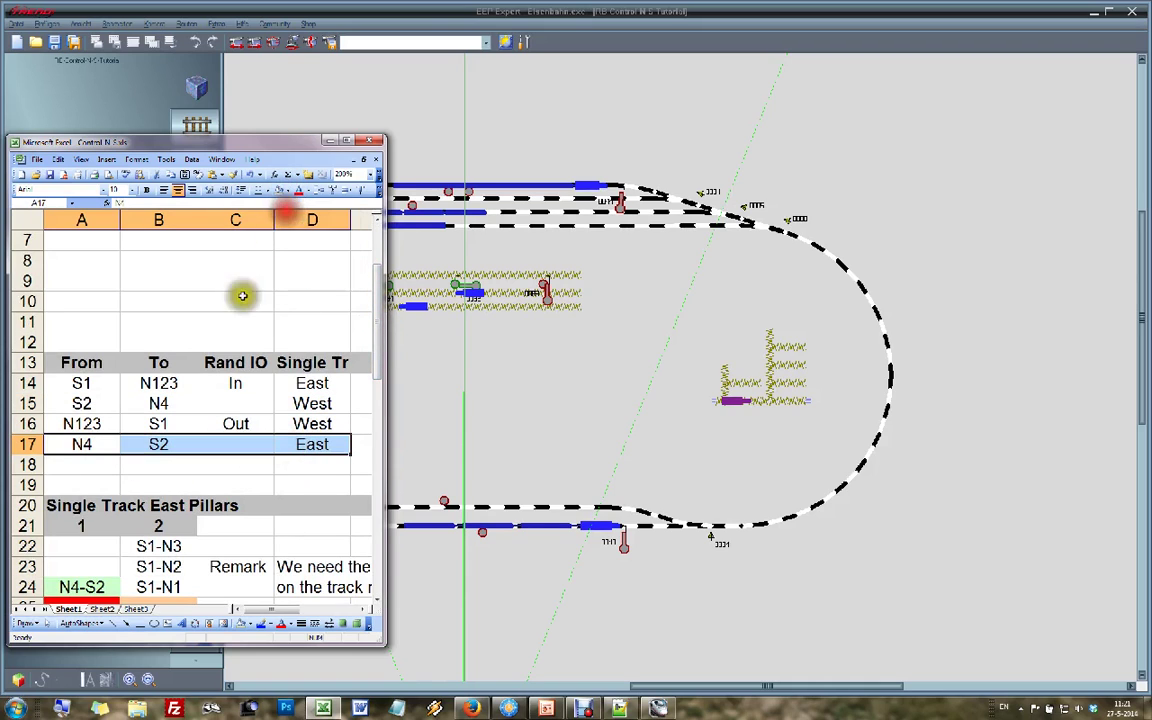
{"action": "left_click", "coordinate": [95, 587]}
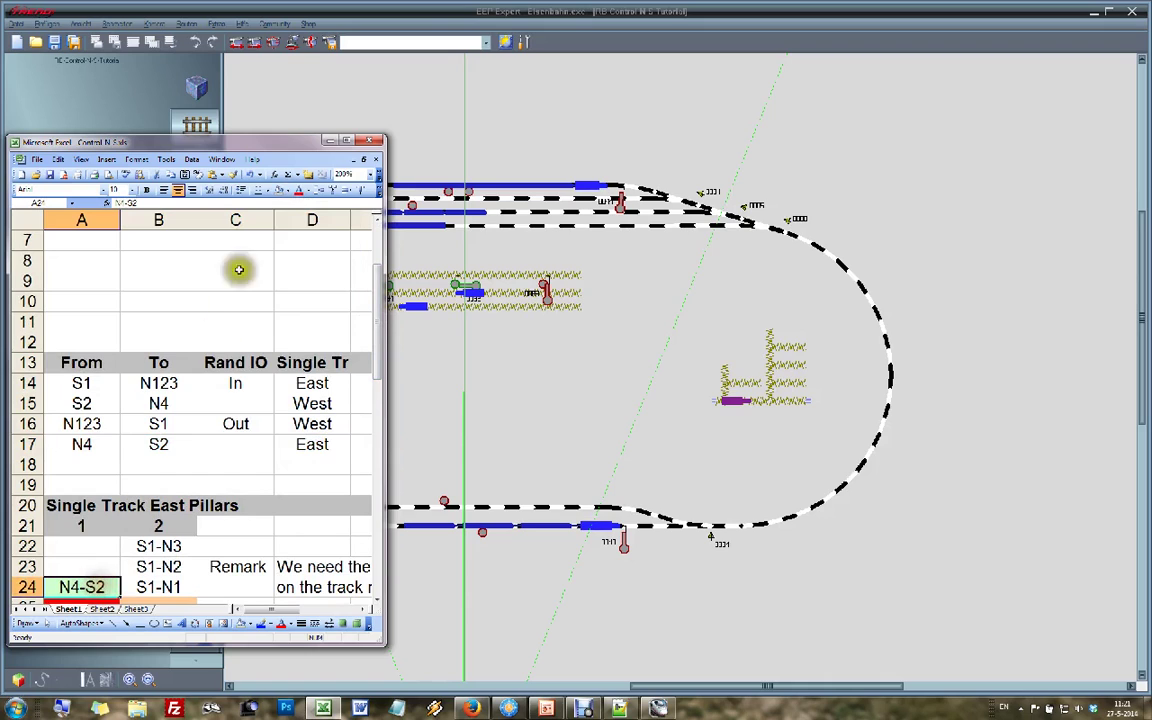
{"action": "left_click", "coordinate": [284, 191]}
- Review the N4 to S2 route in row 17 and its N4-S2 entry under Single Track East Pillars
{"action": "left_click_drag", "start_coordinate": [105, 444], "coordinate": [300, 440]}
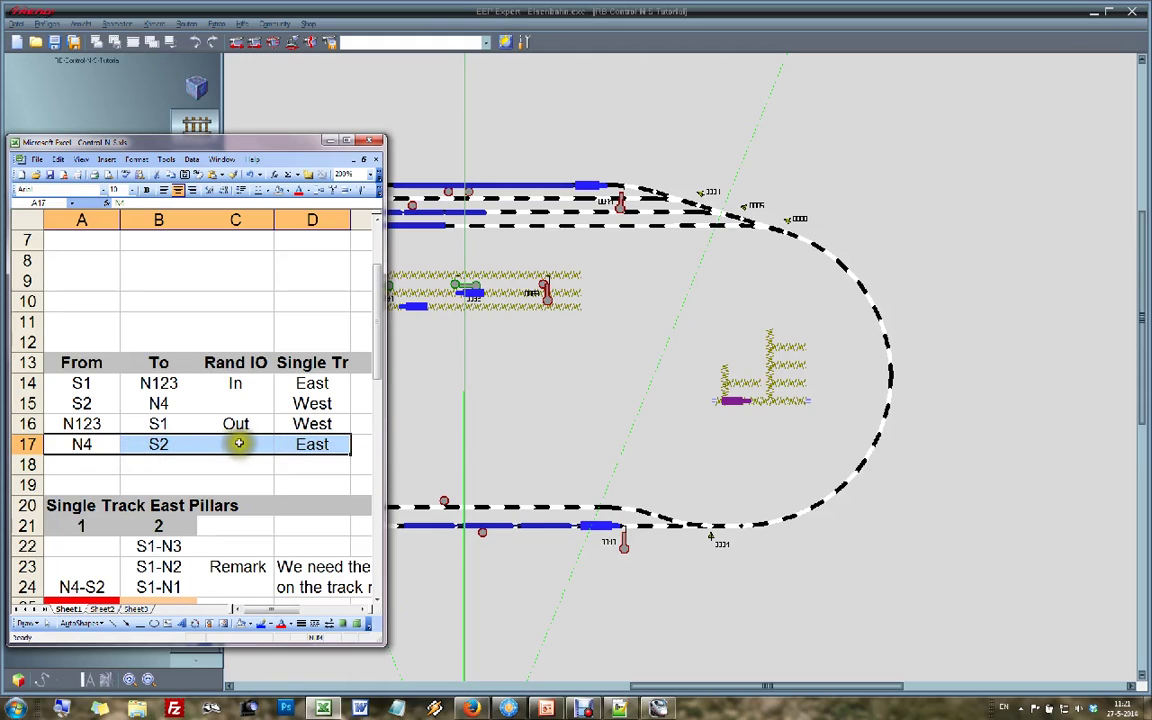
{"action": "left_click", "coordinate": [317, 449]}
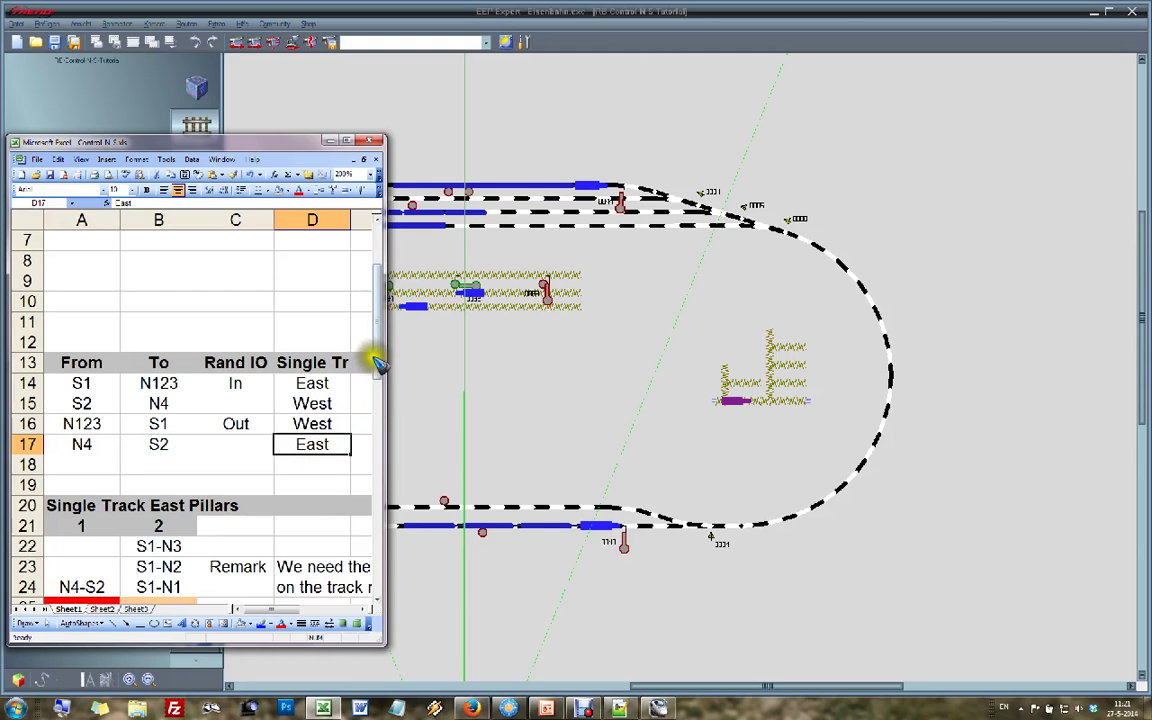
{"action": "left_click_drag", "start_coordinate": [380, 357], "coordinate": [383, 387]}
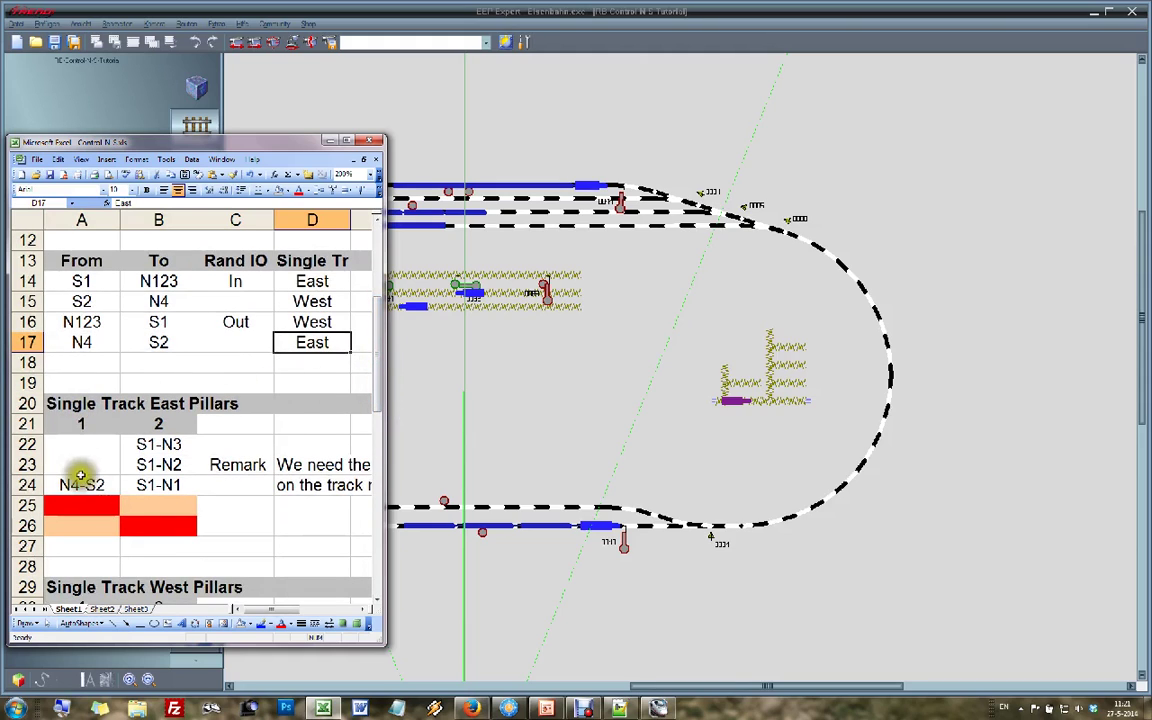
{"action": "left_click", "coordinate": [85, 485]}
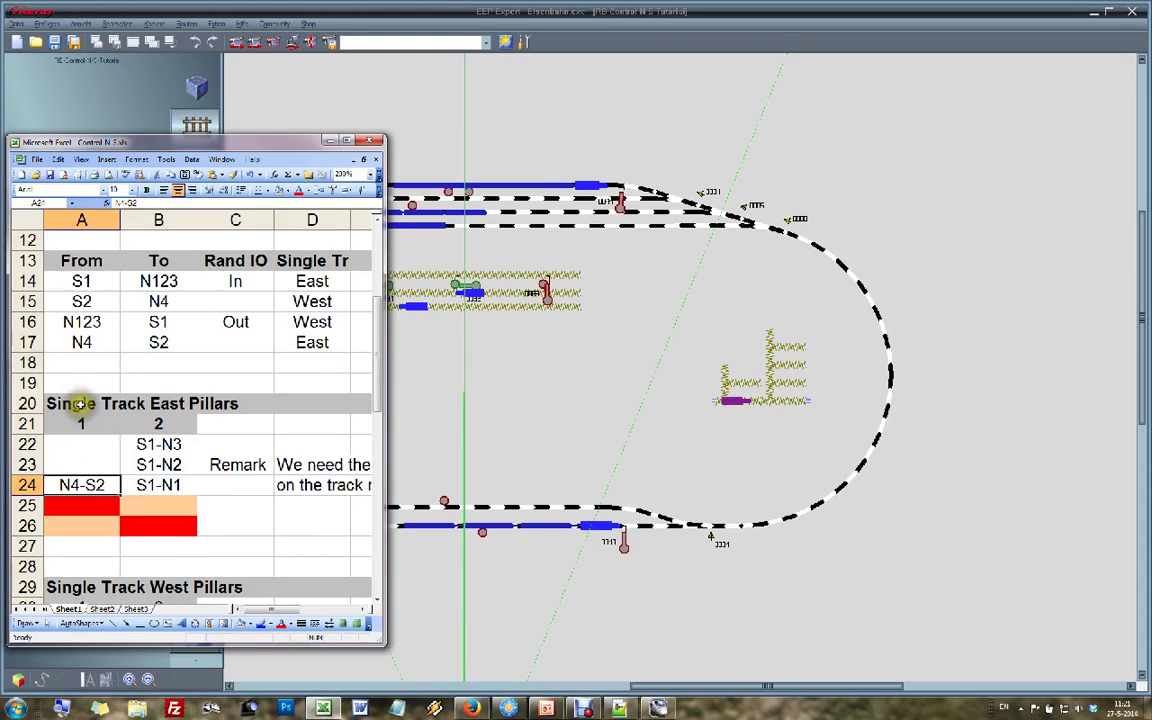
- Return to the EEP layout and place a Gruppenkontakt at the end of the branch track beside switch 0022
{"action": "left_click", "coordinate": [742, 402]}
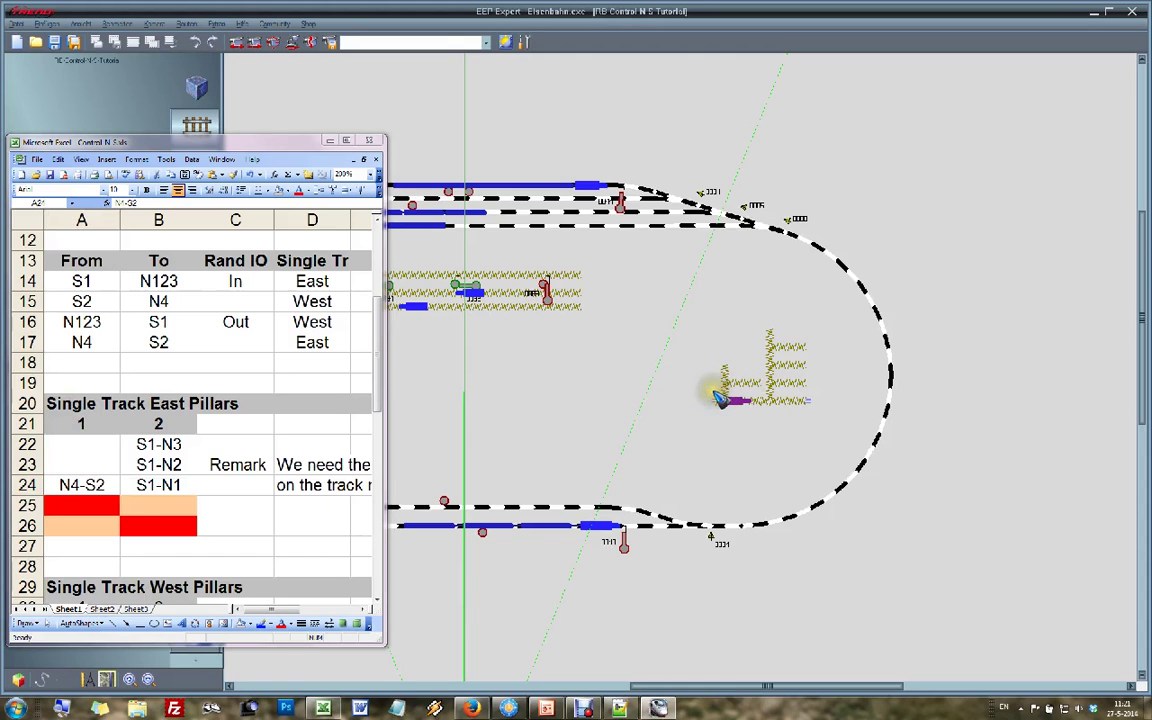
{"action": "left_click", "coordinate": [331, 142]}
{"action": "scroll", "coordinate": [775, 393], "scroll_direction": "up", "scroll_amount": 3}
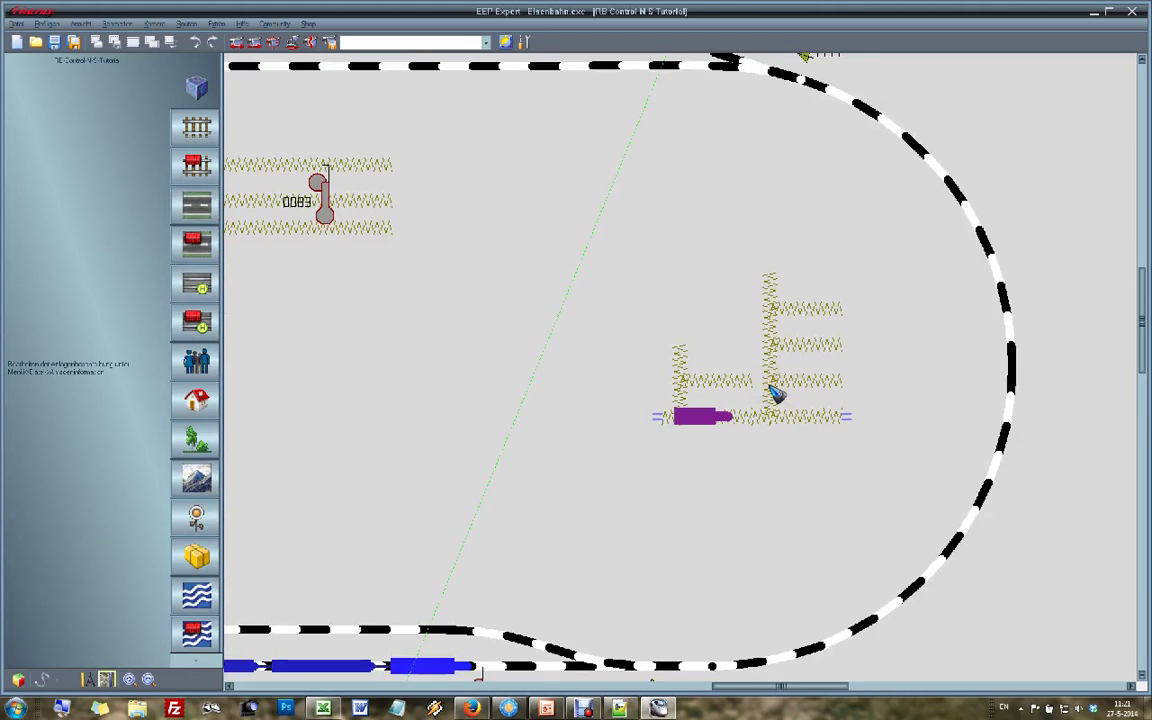
{"action": "scroll", "coordinate": [775, 393], "scroll_direction": "up", "scroll_amount": 2}
{"action": "left_click", "coordinate": [196, 518]}
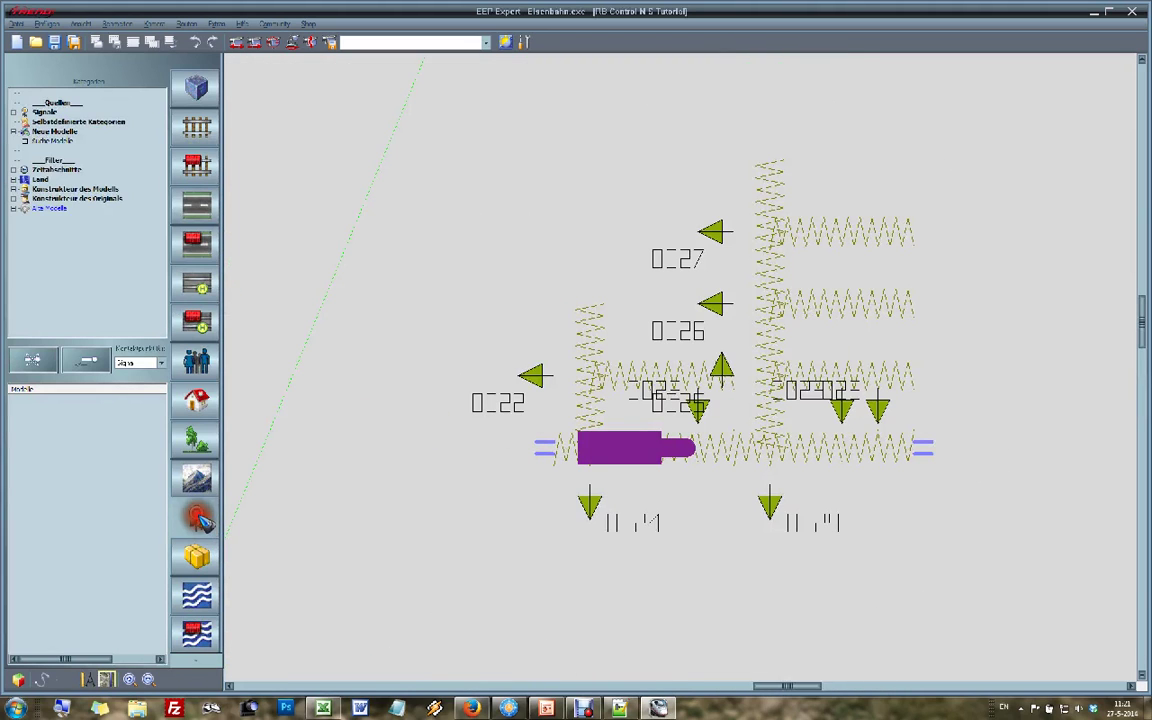
{"action": "left_click", "coordinate": [140, 362]}
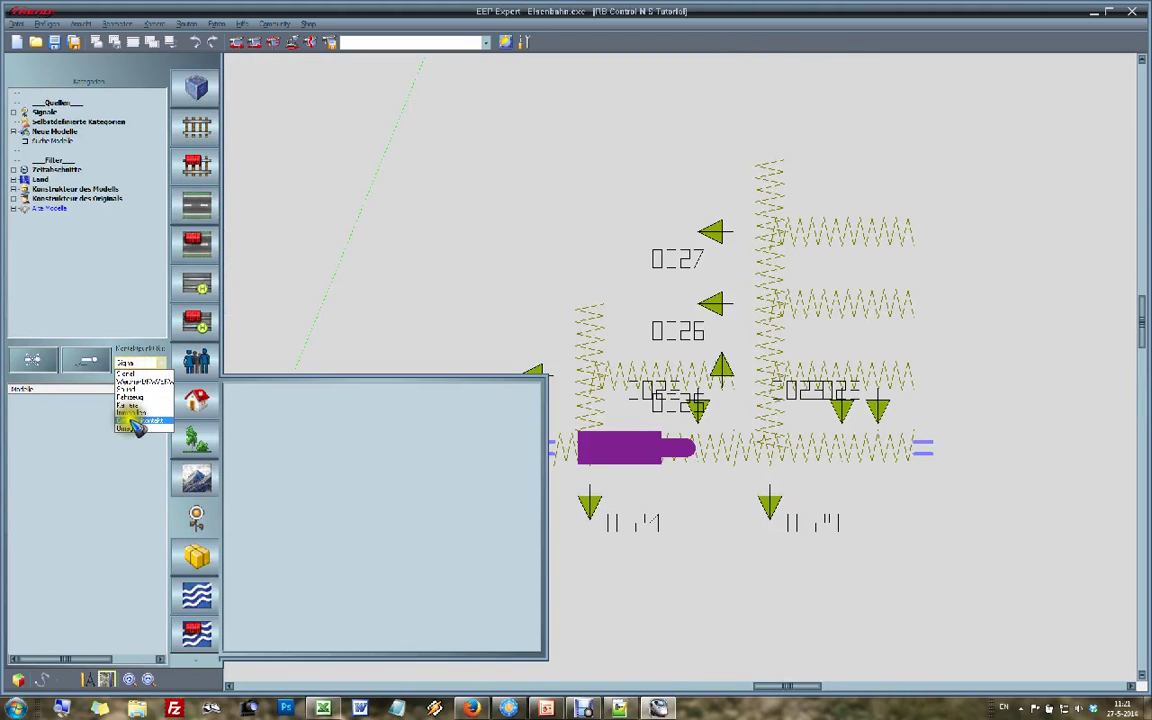
{"action": "left_click", "coordinate": [140, 420]}
{"action": "left_click", "coordinate": [90, 360]}
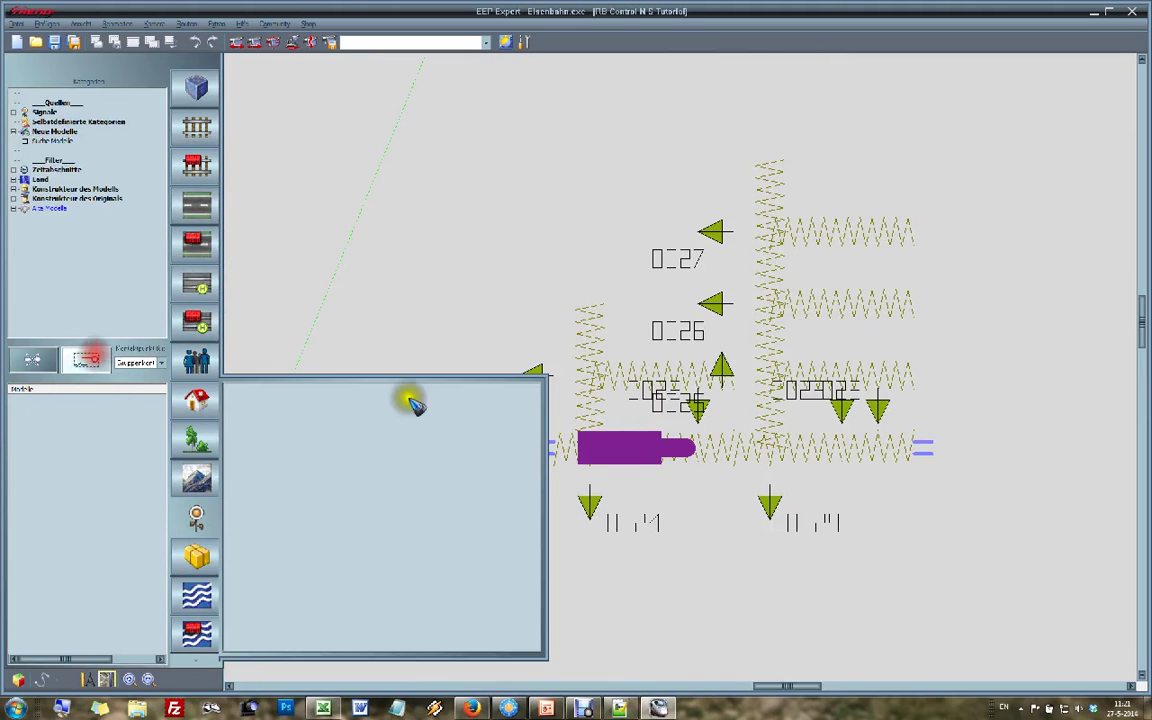
{"action": "left_click", "coordinate": [697, 365]}
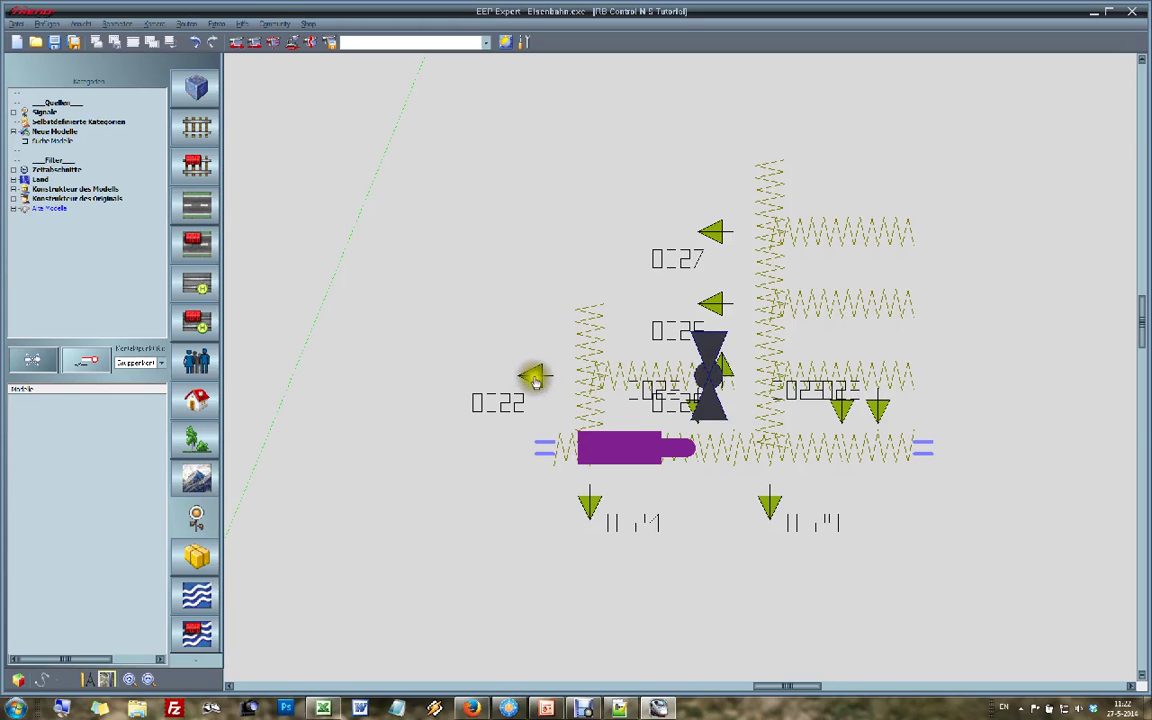
- Change the contact type to Weiche and place a switch contact on the vertical track above the purple train
{"action": "left_click", "coordinate": [139, 362]}
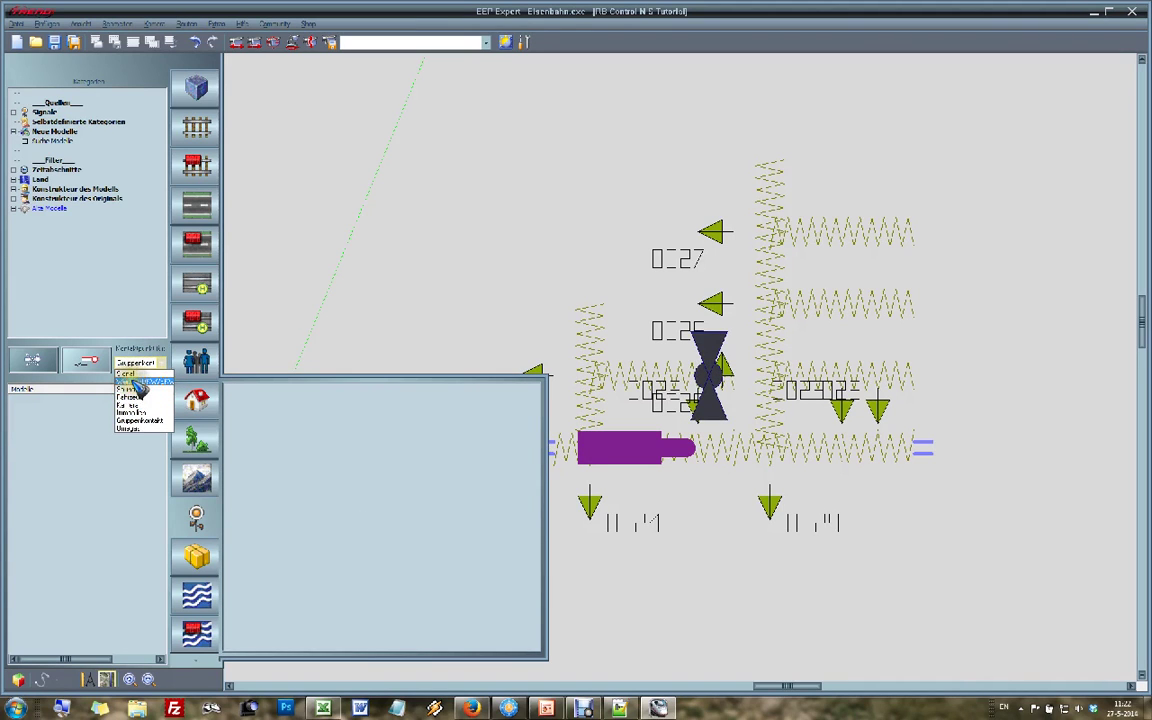
{"action": "left_click", "coordinate": [137, 383]}
{"action": "left_click", "coordinate": [538, 370]}
{"action": "right_click", "coordinate": [540, 374]}
{"action": "right_click", "coordinate": [538, 376]}
{"action": "right_click", "coordinate": [538, 376]}
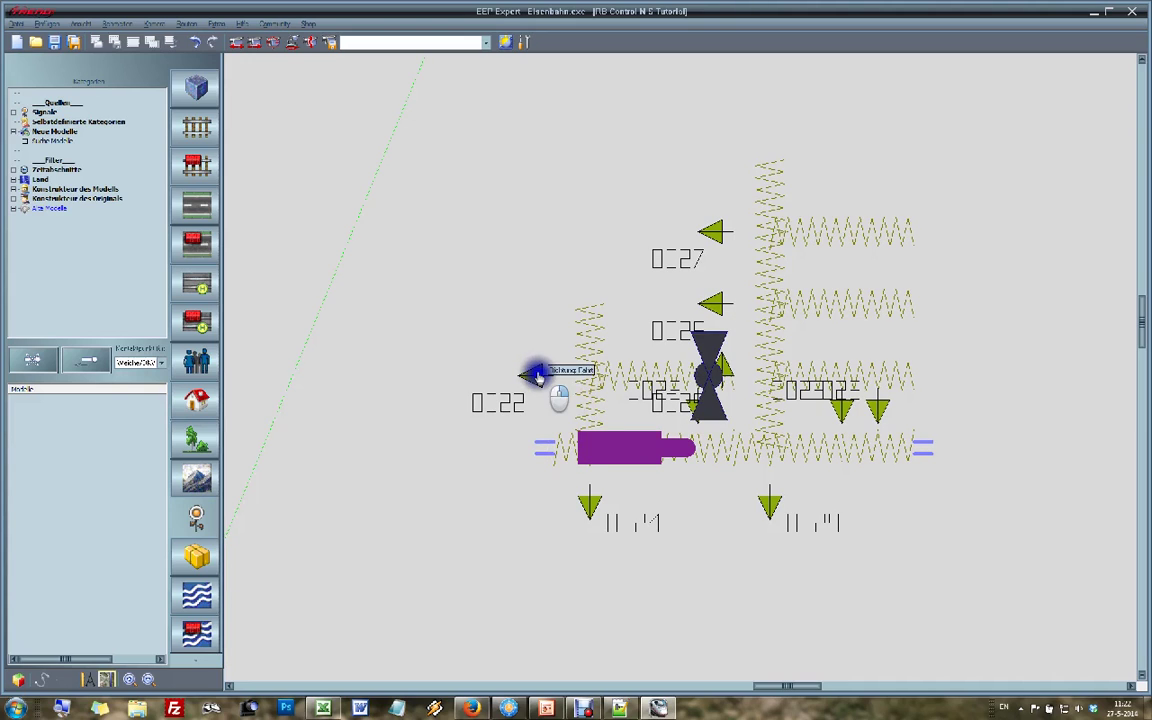
{"action": "left_click", "coordinate": [590, 410]}
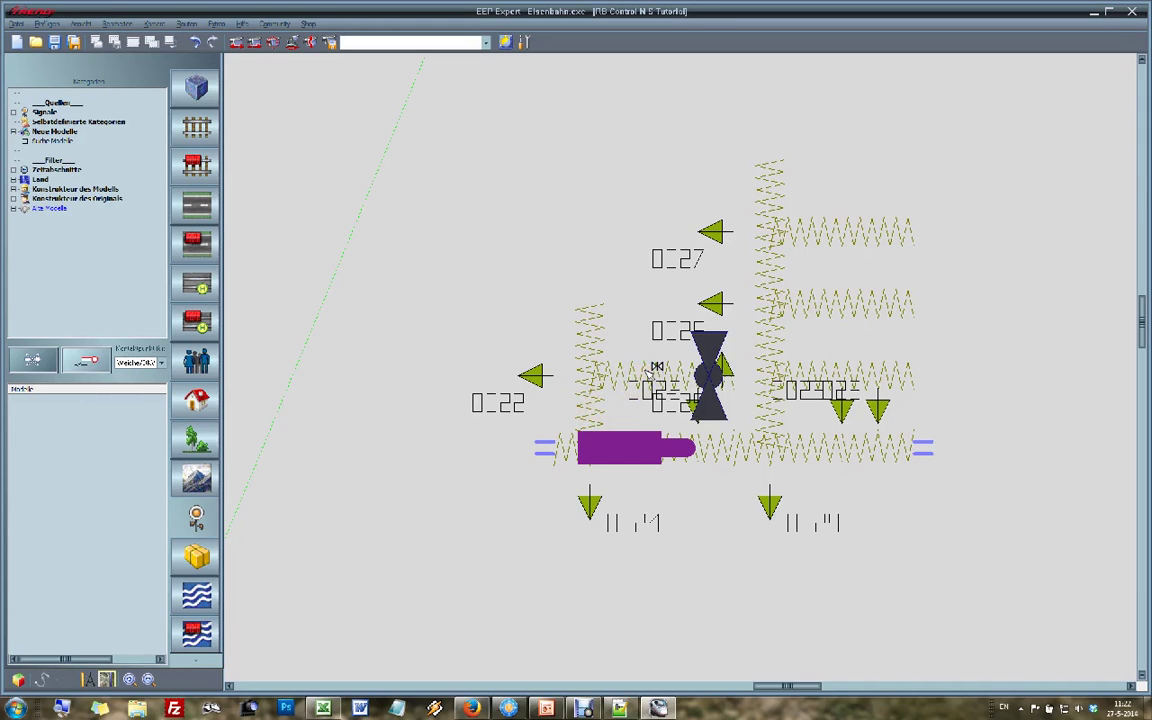
{"action": "left_click", "coordinate": [650, 369]}
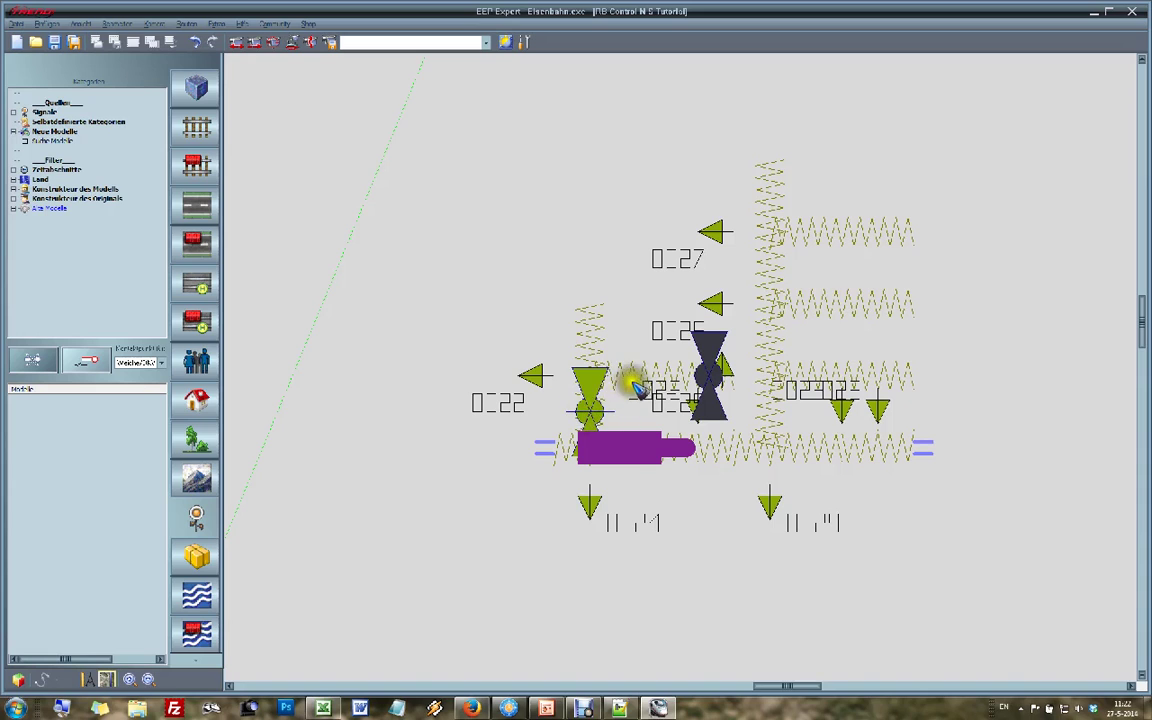
- Delete the switch contact from the vertical track, toggling switch 0022 to the branch and back
{"action": "left_click", "coordinate": [537, 377]}
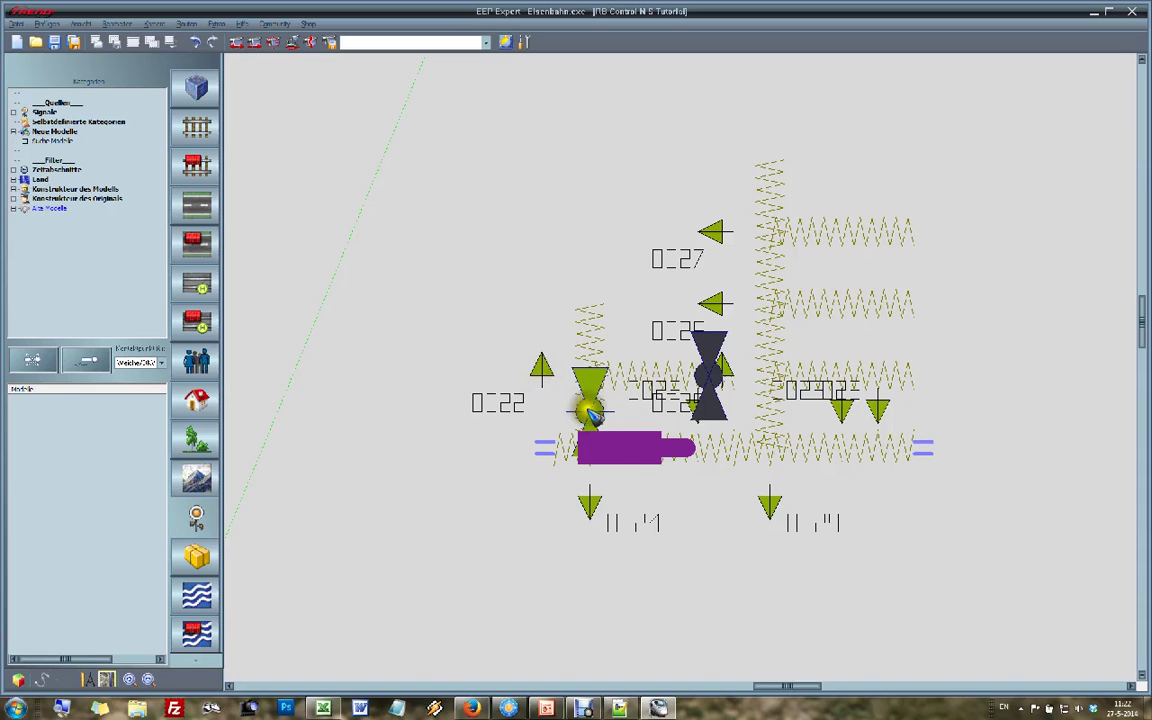
{"action": "left_click", "coordinate": [587, 385]}
{"action": "left_click", "coordinate": [700, 373]}
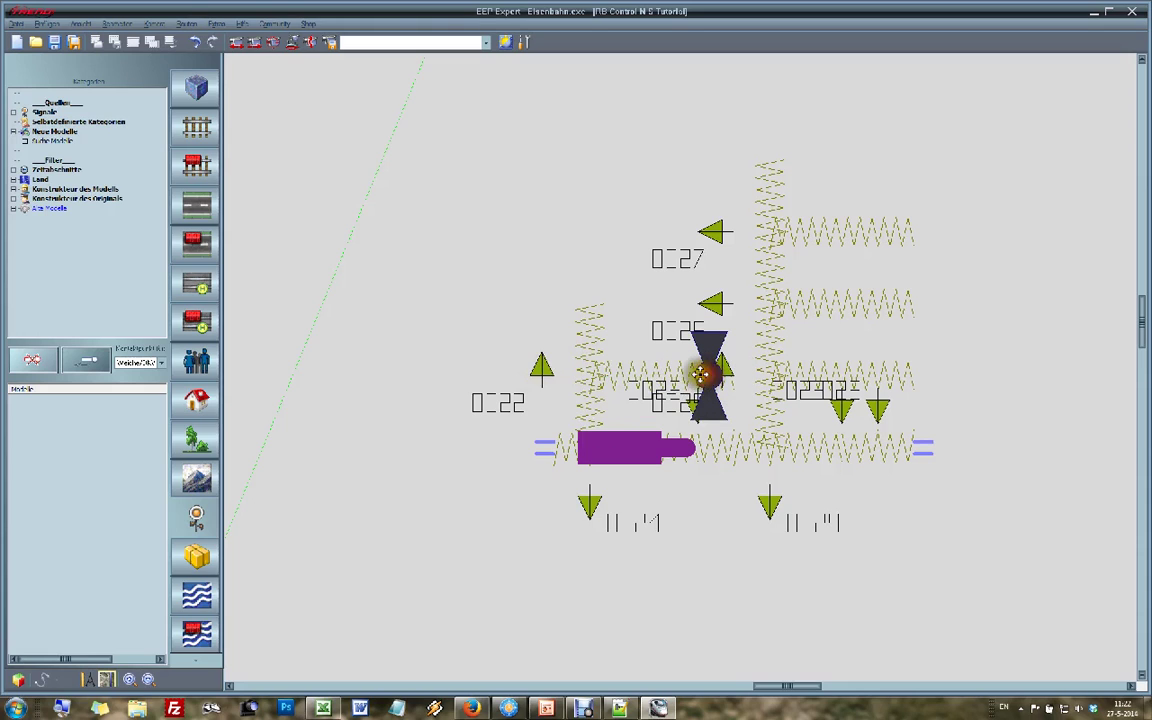
{"action": "left_click", "coordinate": [539, 372]}
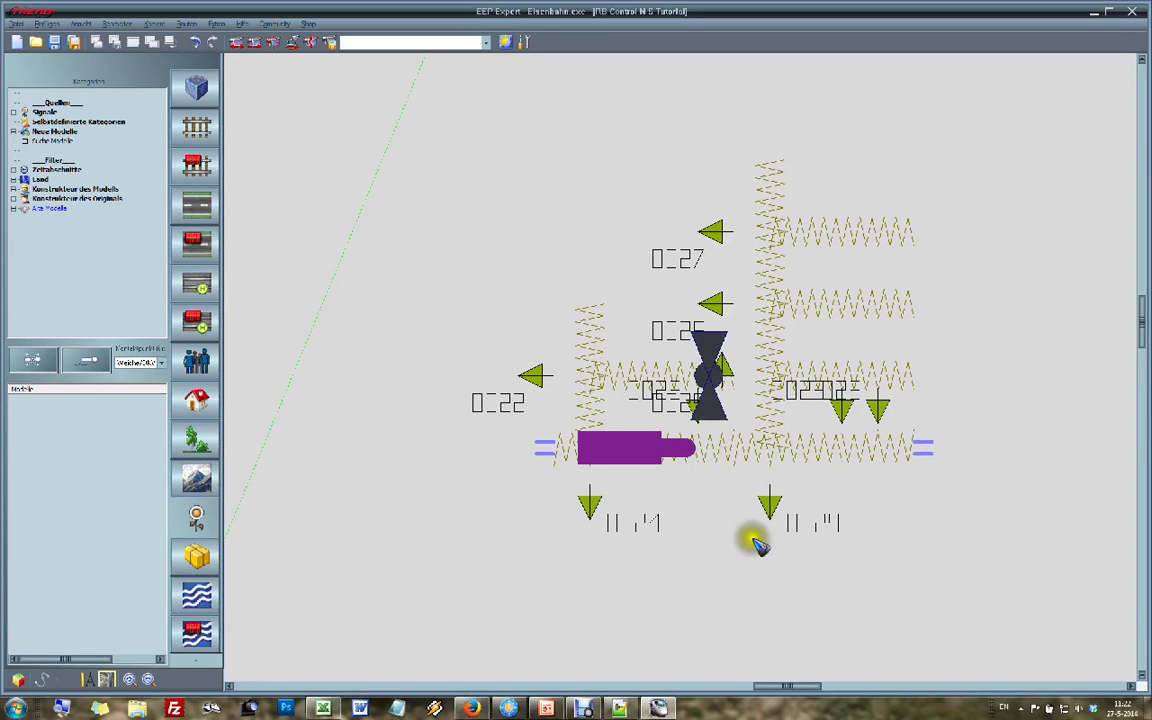
- Toggle switch 0021 below the purple train and check cells A25 and B25 under Single Track East Pillars in the spreadsheet
{"action": "left_click", "coordinate": [588, 511]}
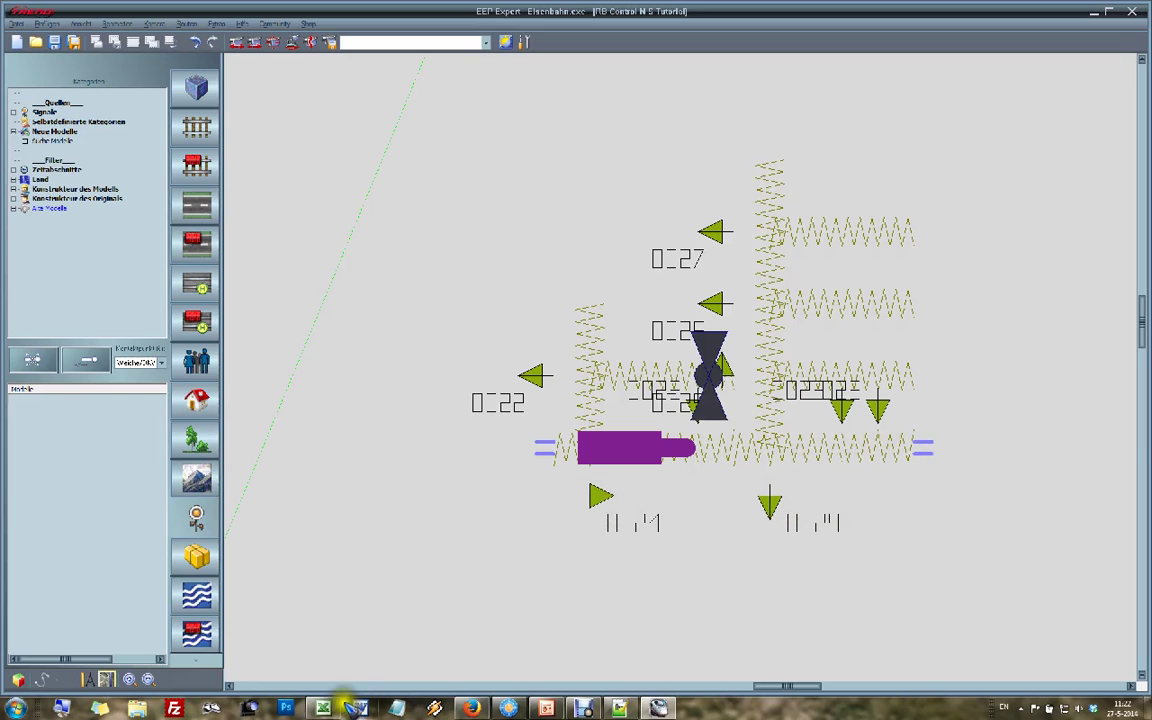
{"action": "left_click", "coordinate": [323, 708]}
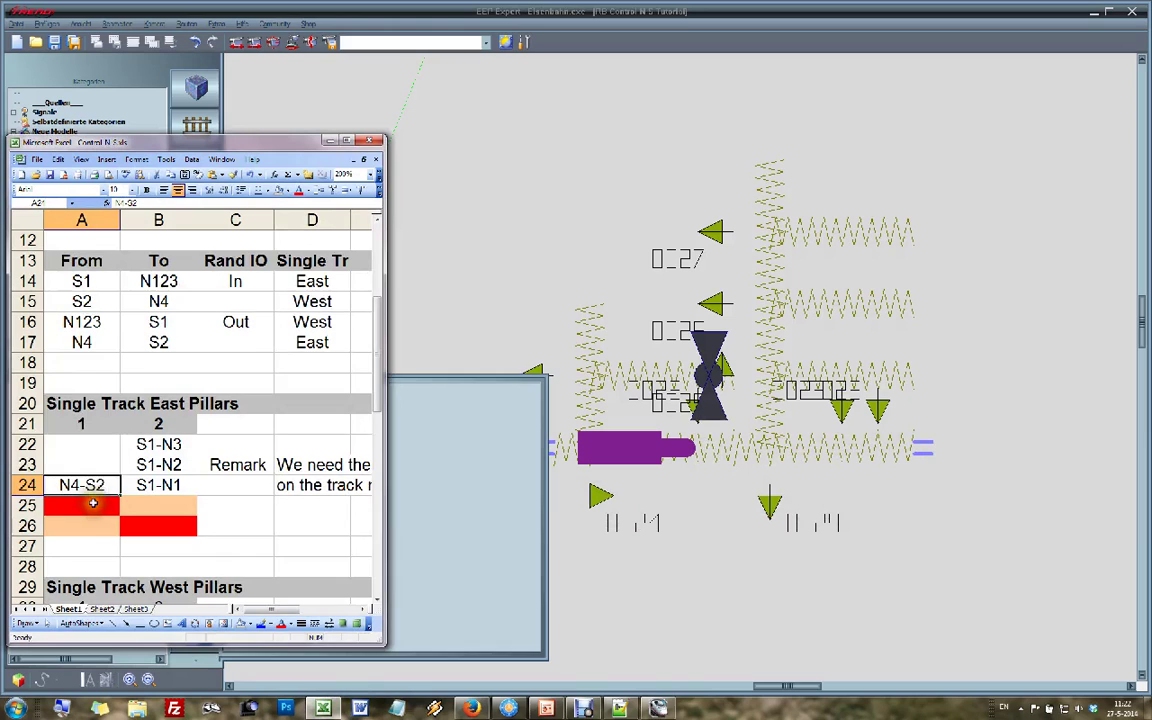
{"action": "left_click", "coordinate": [92, 503]}
{"action": "left_click", "coordinate": [143, 501]}
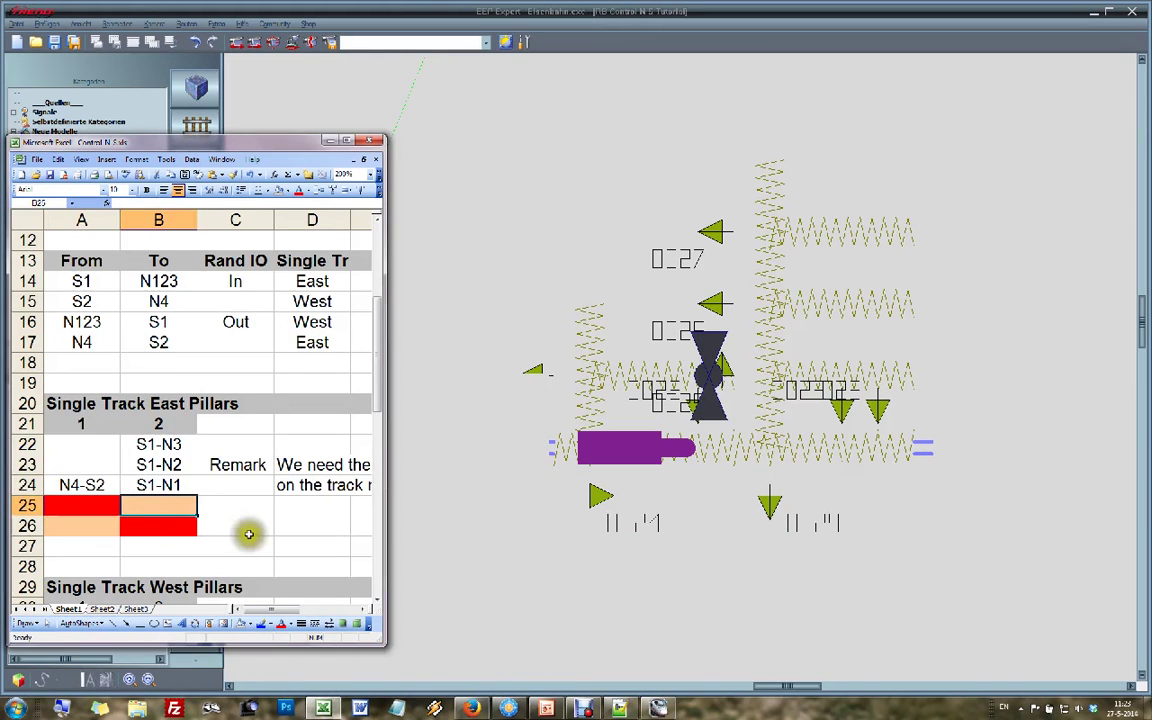
{"action": "left_click", "coordinate": [553, 563]}
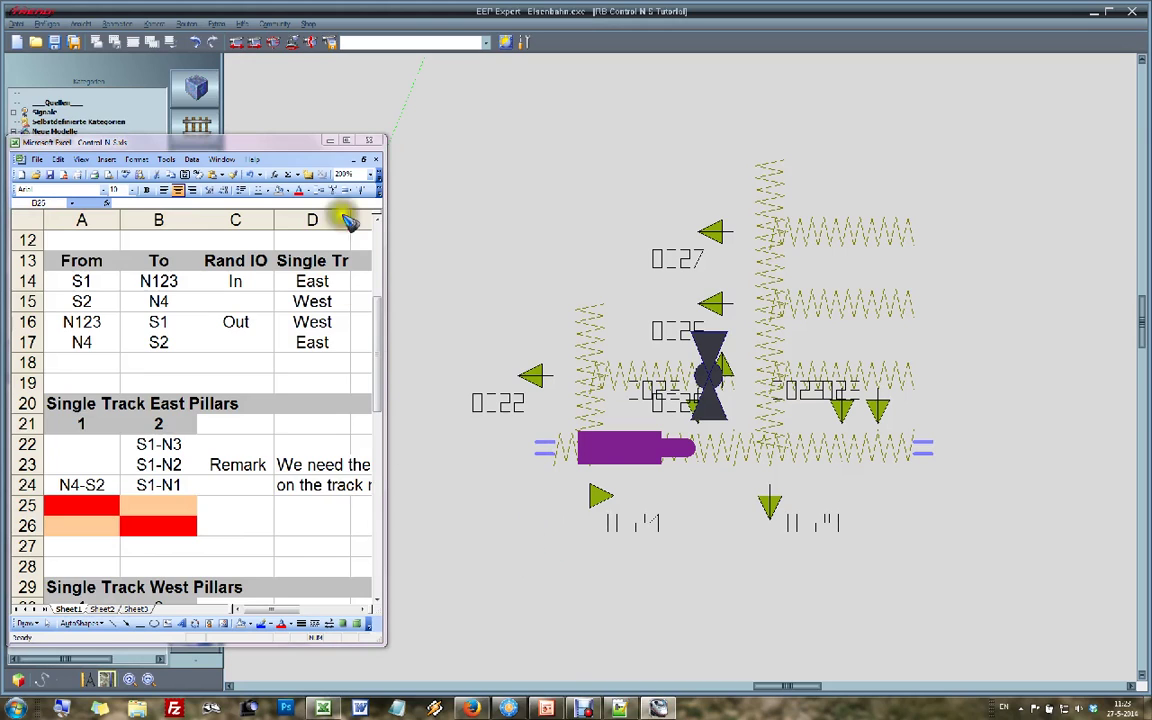
{"action": "left_click", "coordinate": [329, 140]}
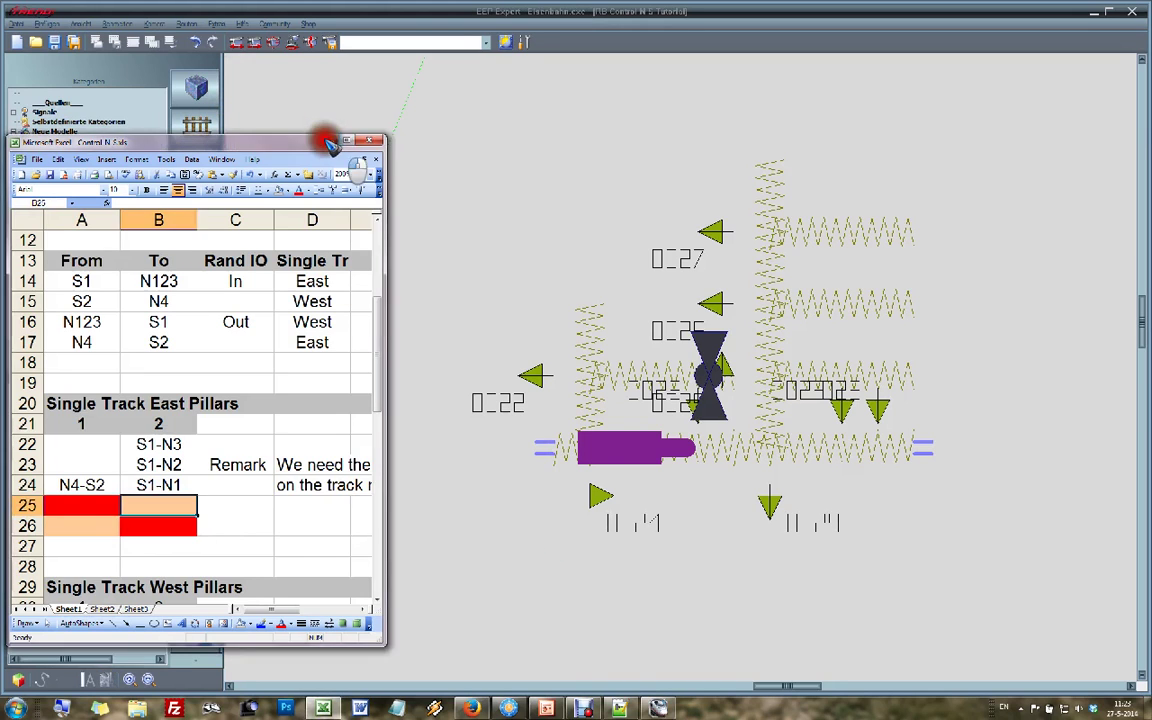
- Link the track switch behind the purple train to switch 21, passing Fahrt as Fahrt and Abzweig as Abzweig
{"action": "left_click", "coordinate": [198, 130]}
{"action": "left_click", "coordinate": [562, 448]}
{"action": "right_click", "coordinate": [552, 479]}
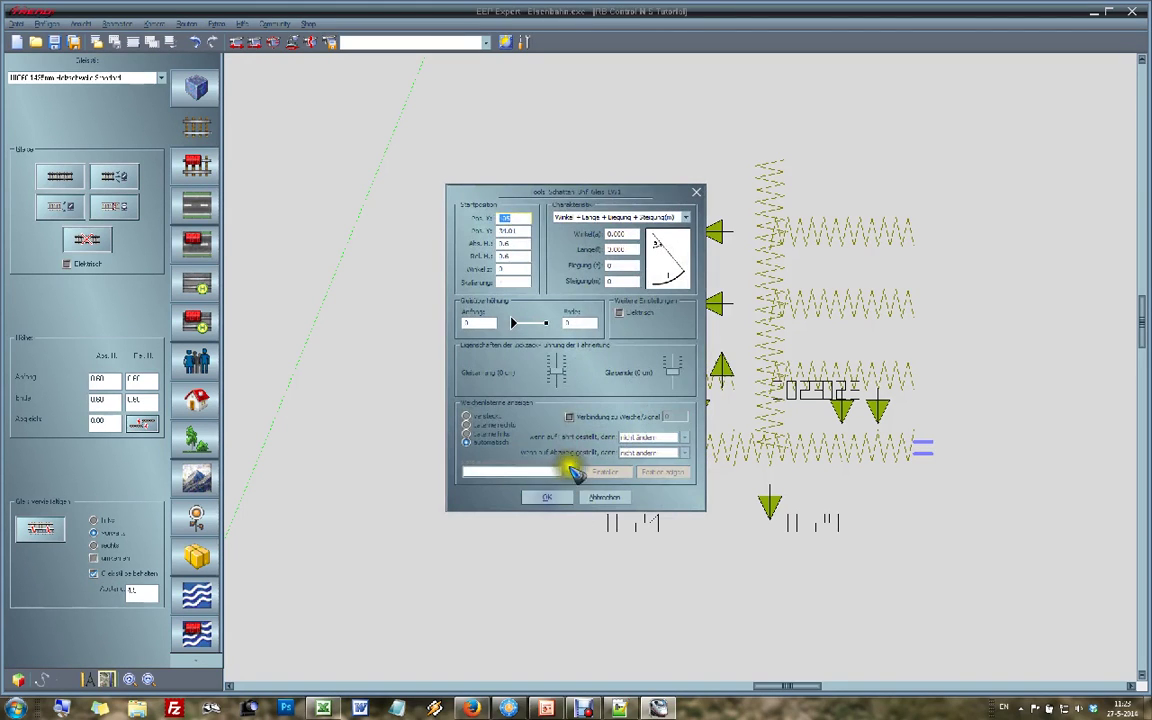
{"action": "left_click", "coordinate": [568, 415]}
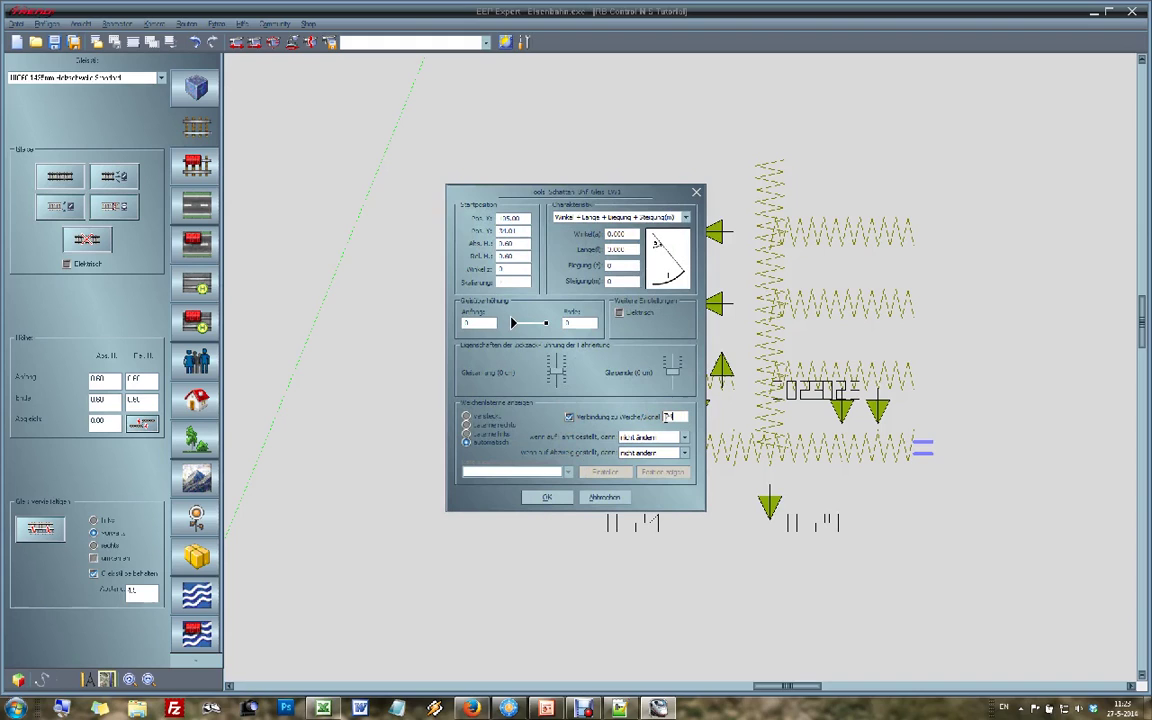
{"action": "left_click", "coordinate": [650, 441]}
{"action": "left_click", "coordinate": [637, 452]}
{"action": "left_click", "coordinate": [633, 455]}
{"action": "left_click", "coordinate": [630, 473]}
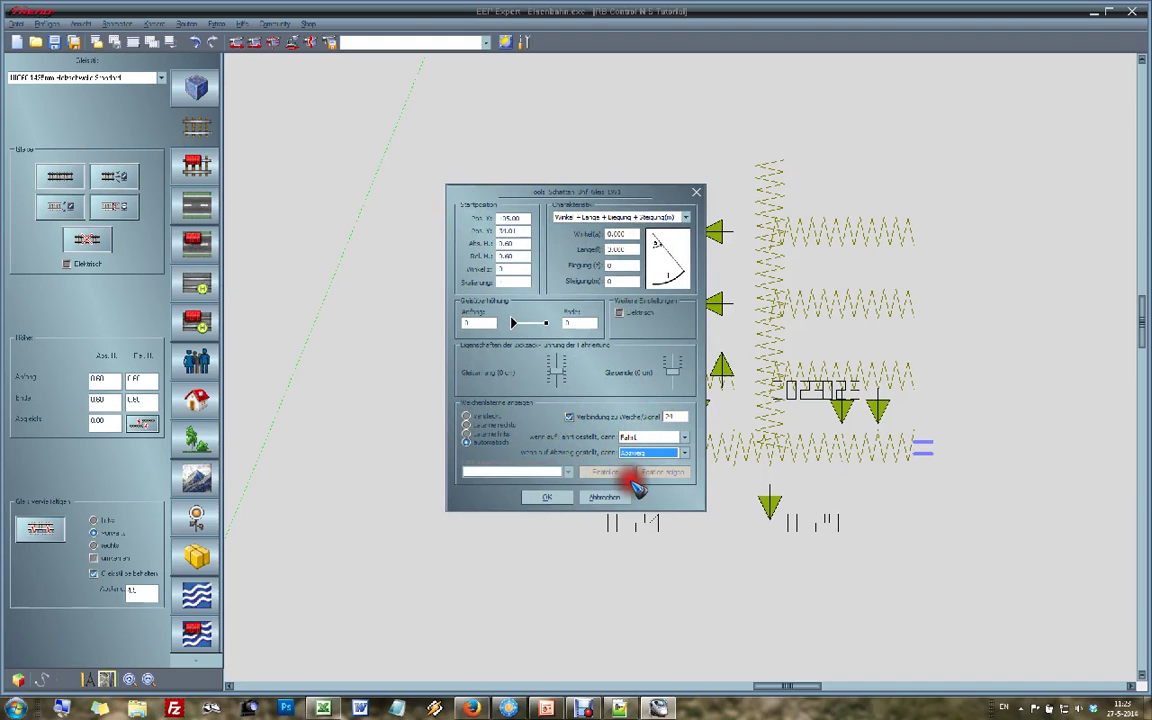
{"action": "left_click", "coordinate": [552, 497]}
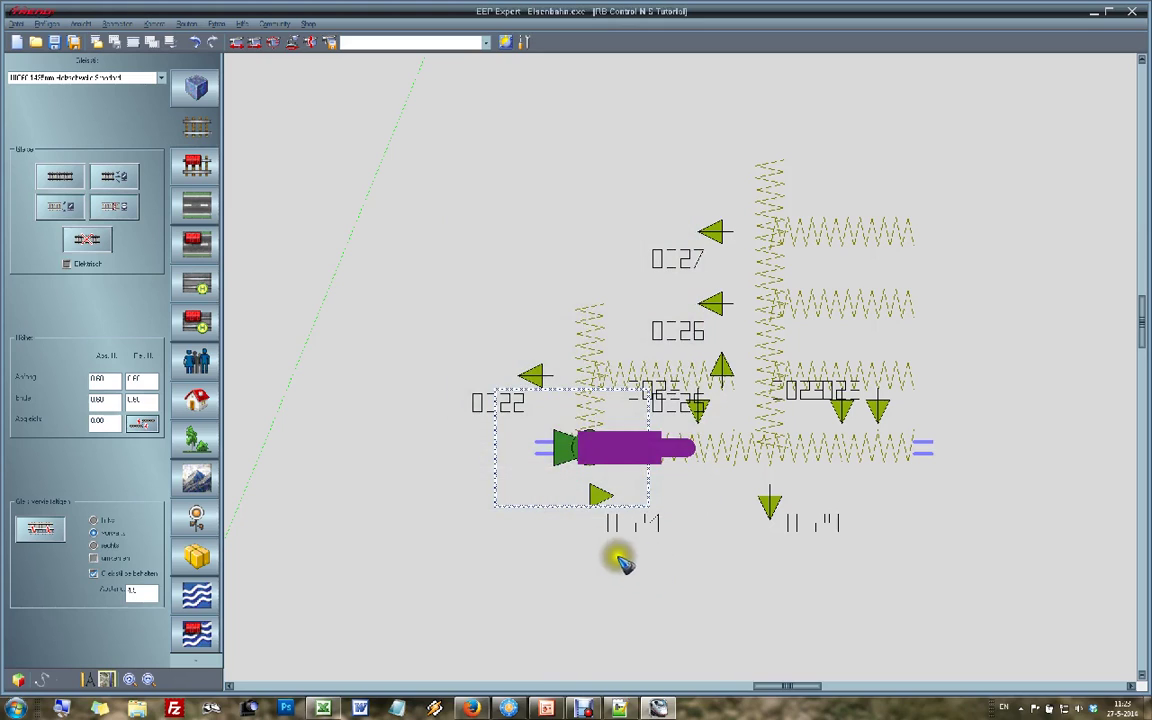
{"action": "left_click", "coordinate": [581, 548]}
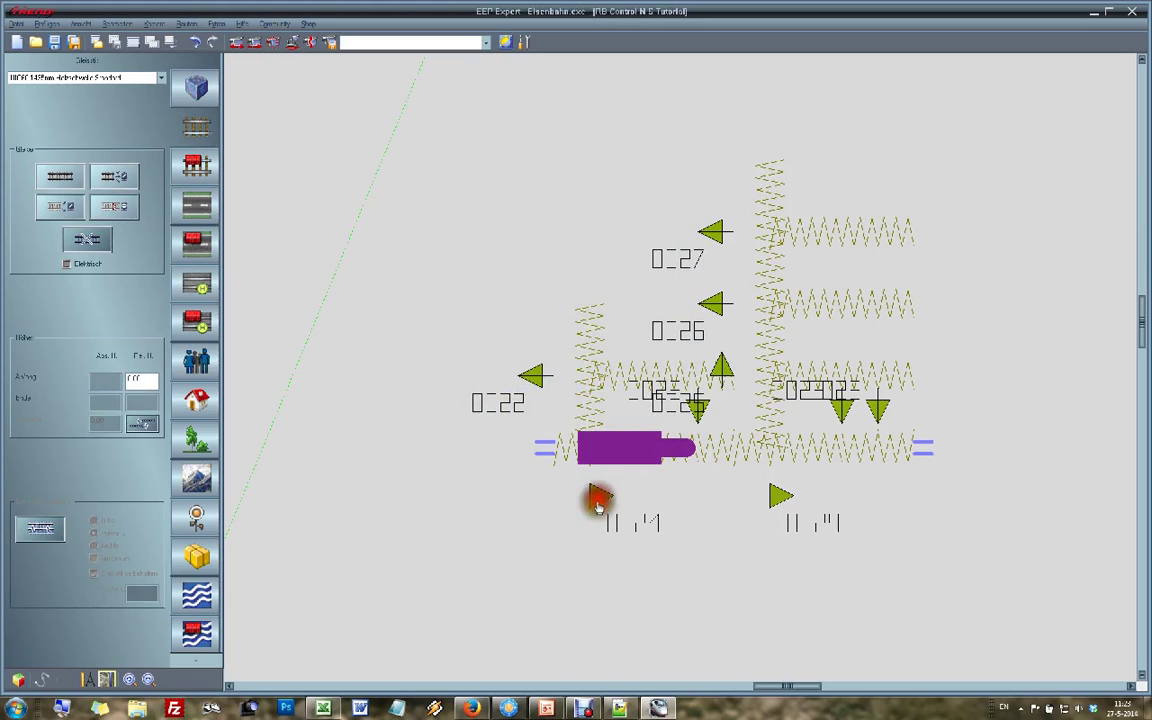
- Toggle switch 21 below the purple train to test its link, and check the track switch behind the train
{"action": "left_click", "coordinate": [597, 507]}
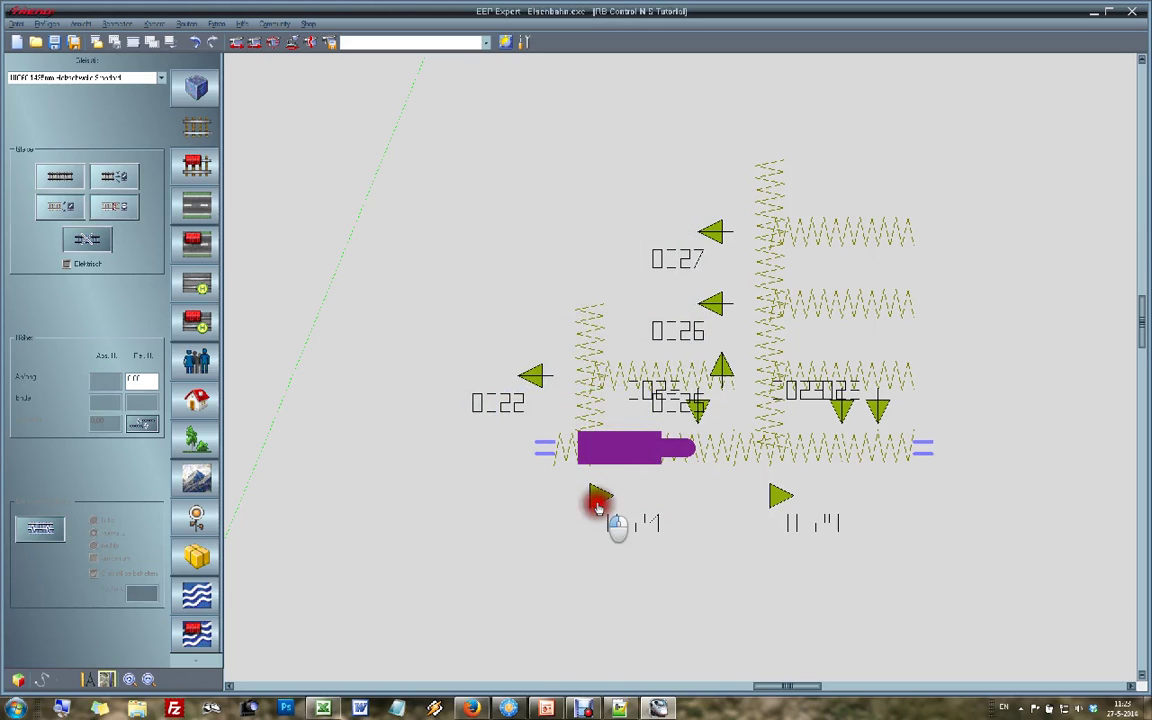
{"action": "left_click", "coordinate": [597, 507]}
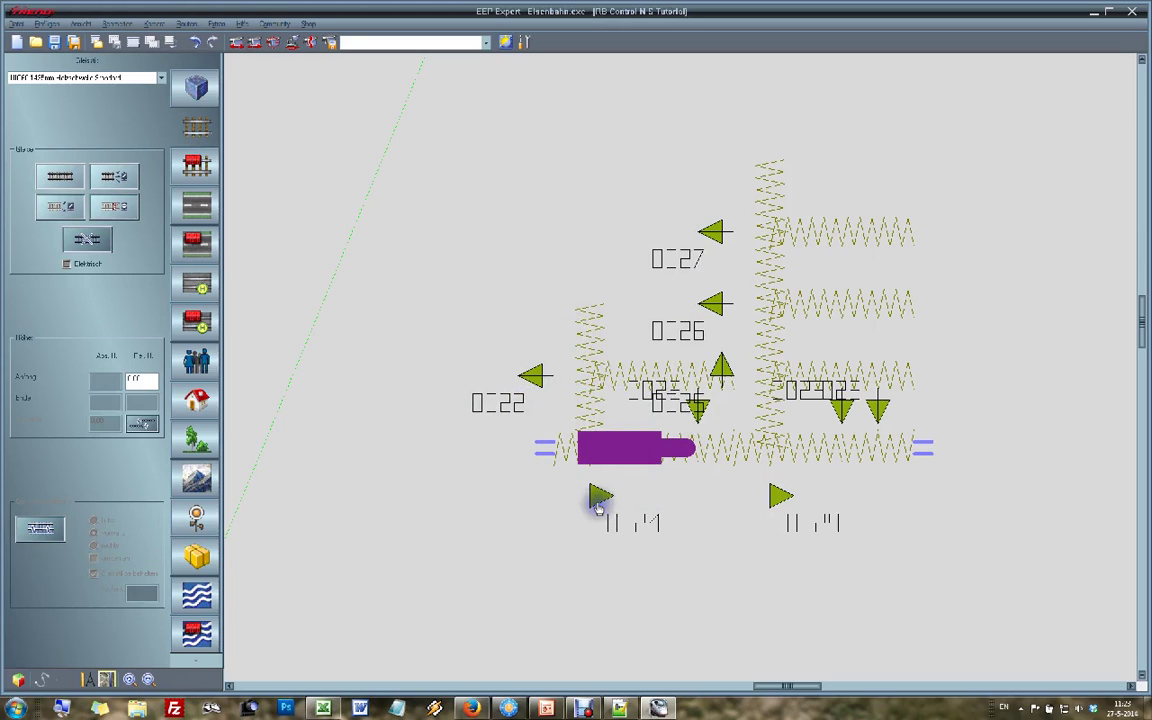
{"action": "left_click", "coordinate": [597, 507]}
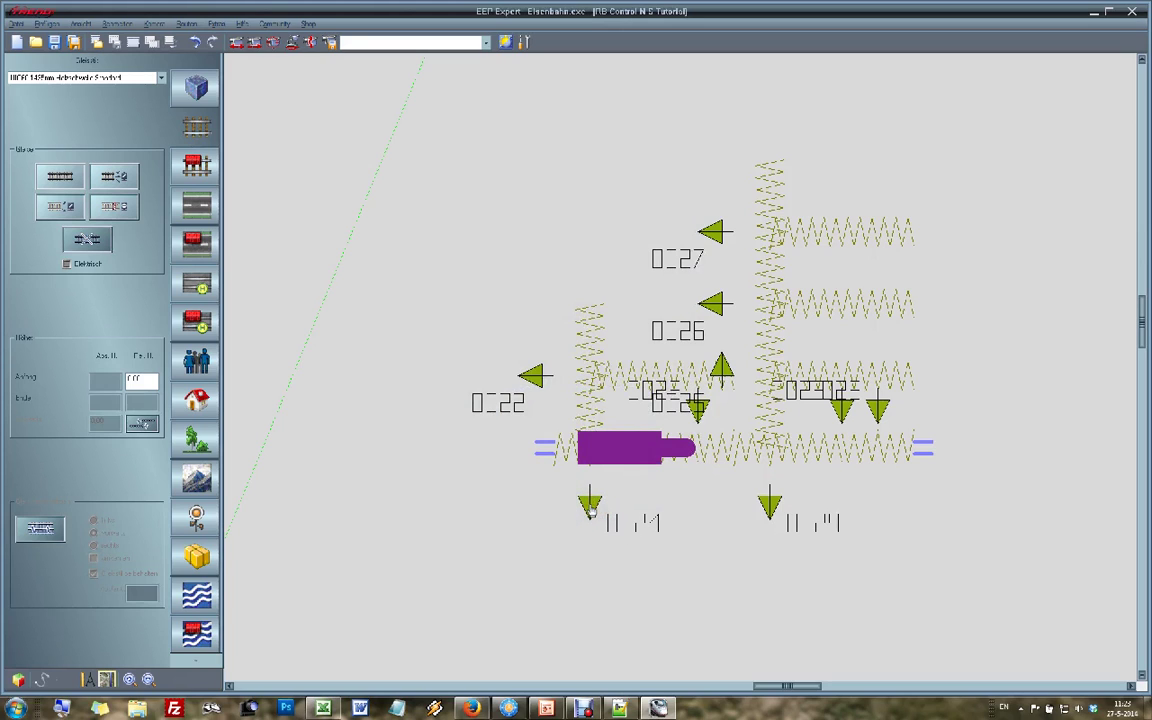
{"action": "left_click", "coordinate": [562, 446]}
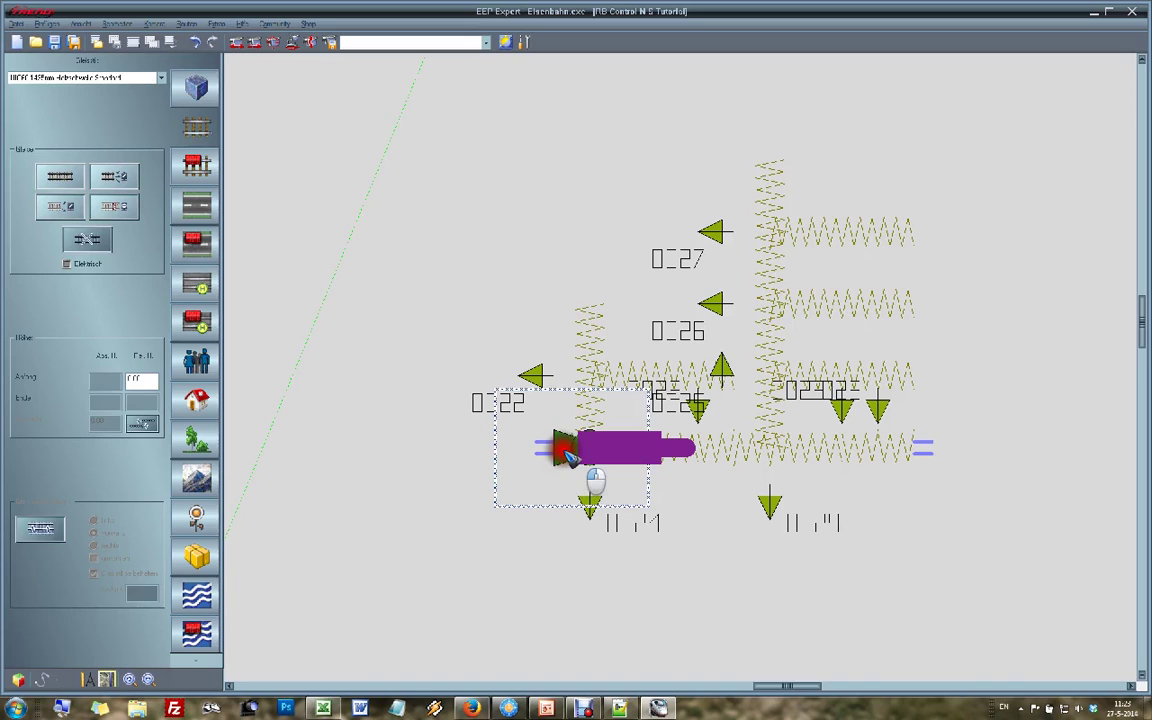
{"action": "right_click", "coordinate": [462, 566]}
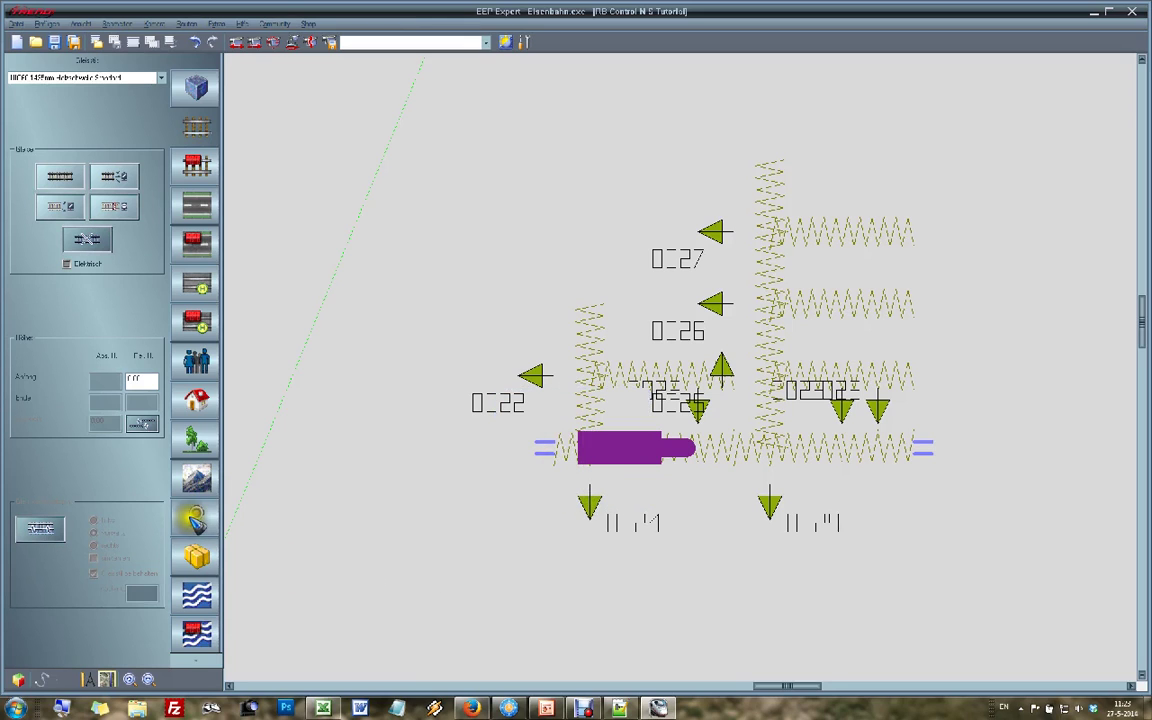
- Place a contact for the track switch behind the purple train on the horizontal track above it and move it onto the dark contact stack
{"action": "left_click", "coordinate": [195, 518]}
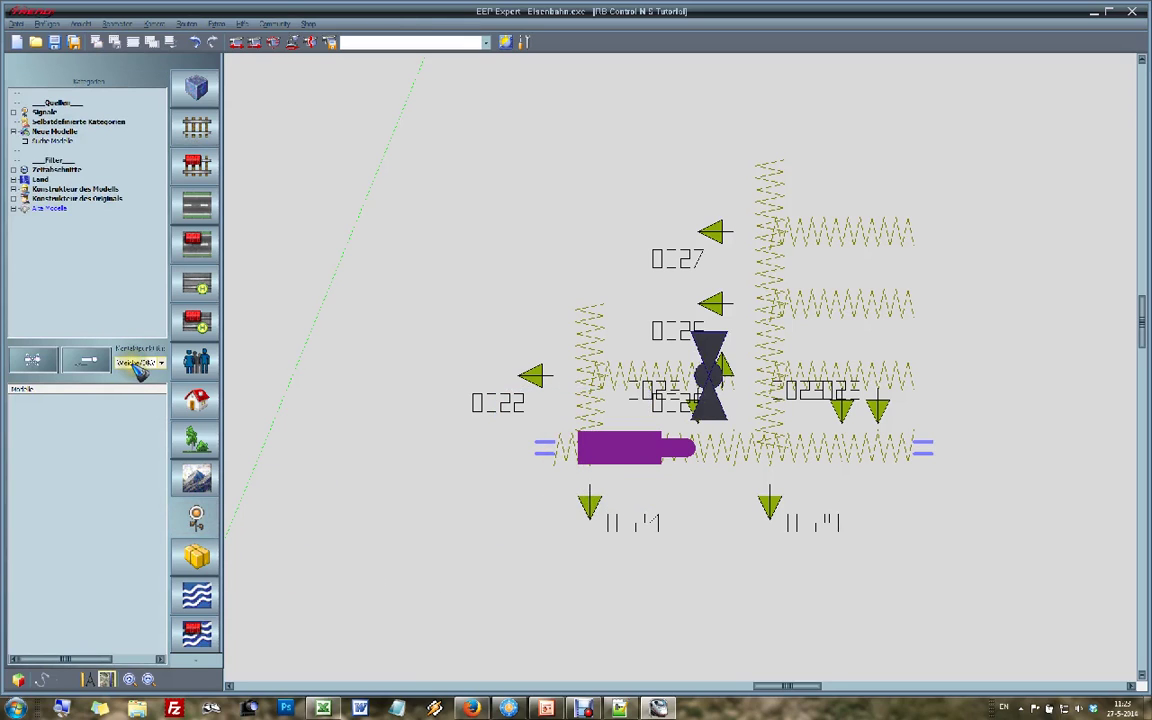
{"action": "left_click", "coordinate": [559, 450]}
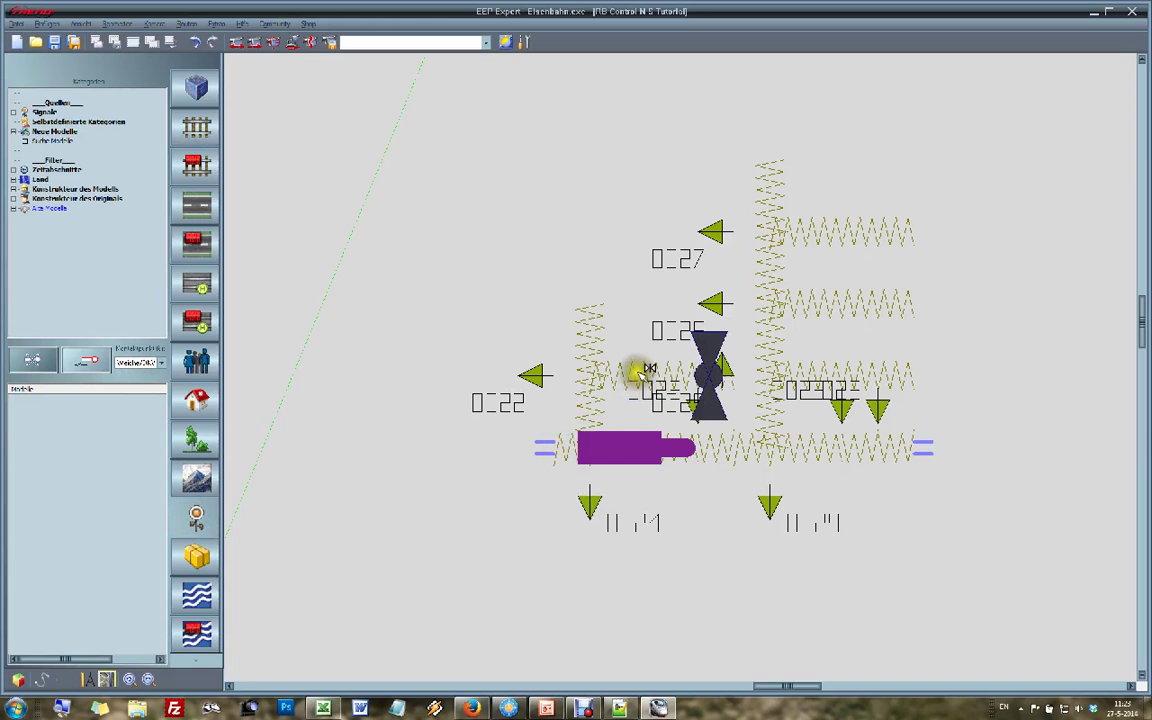
{"action": "left_click", "coordinate": [637, 374]}
{"action": "left_click", "coordinate": [639, 374]}
{"action": "left_click_drag", "start_coordinate": [639, 374], "coordinate": [713, 376]}
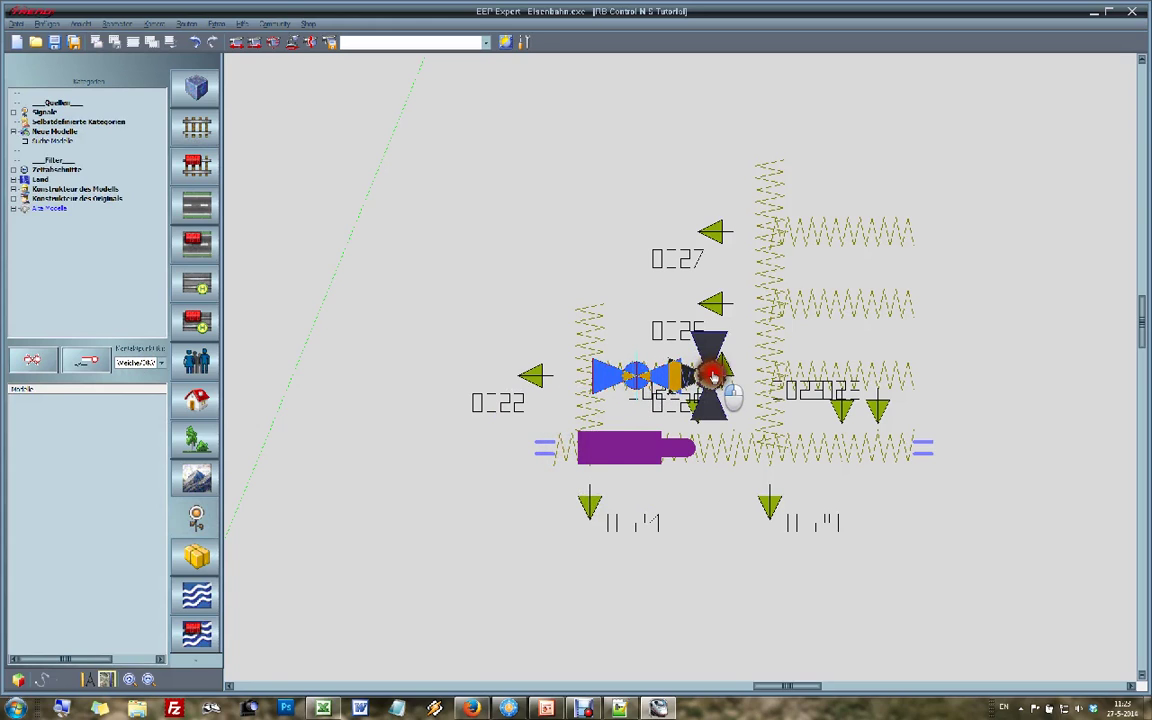
{"action": "right_click_drag", "start_coordinate": [712, 378], "coordinate": [710, 376]}
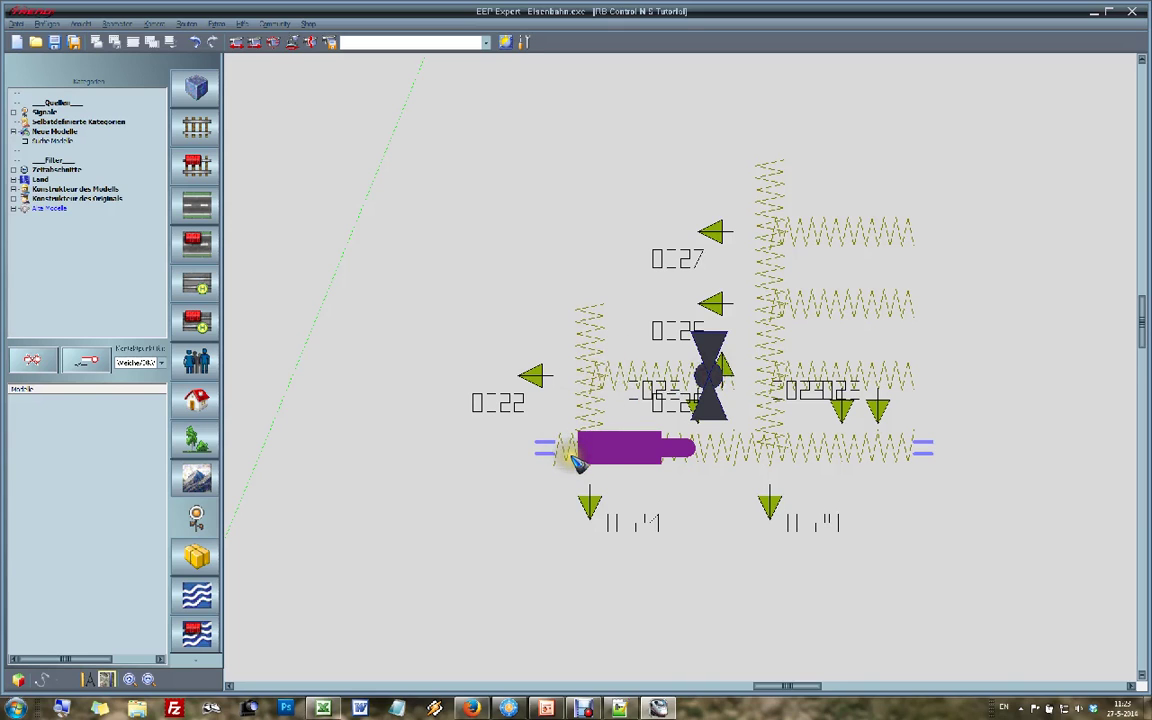
- Place a contact for junction switch 0001 on the lower main line onto the horizontal control track above the purple train
{"action": "scroll", "coordinate": [578, 462], "scroll_direction": "down", "scroll_amount": 5}
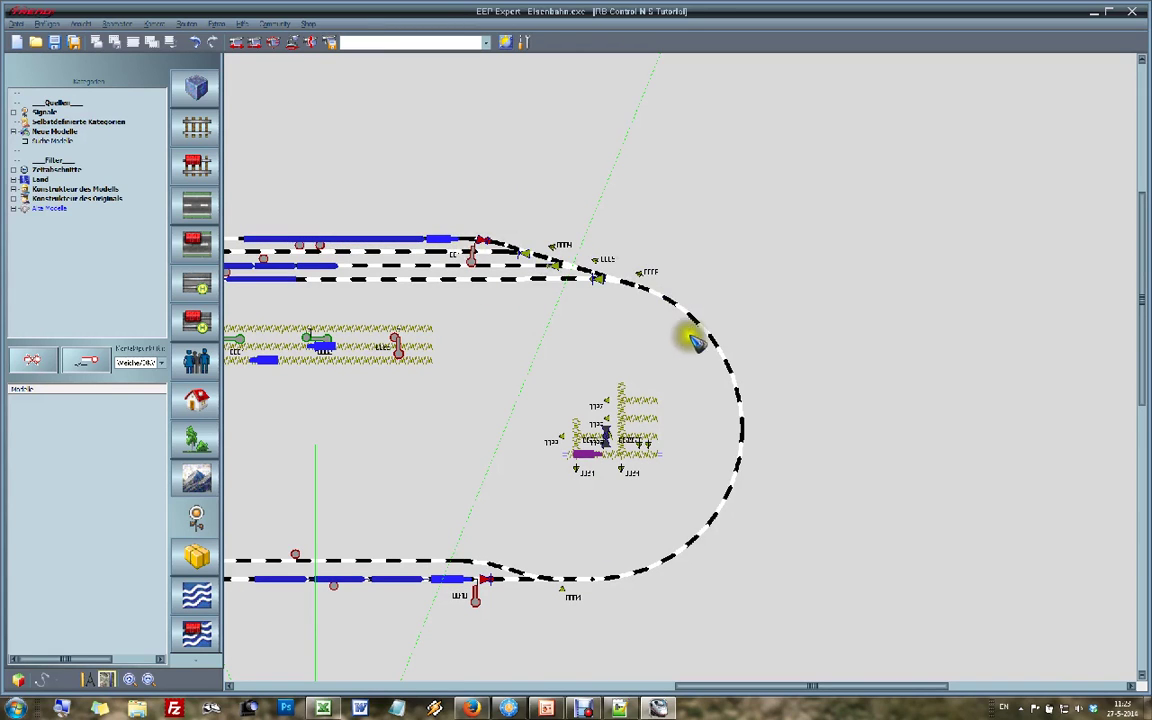
{"action": "scroll", "coordinate": [457, 614], "scroll_direction": "up", "scroll_amount": 4}
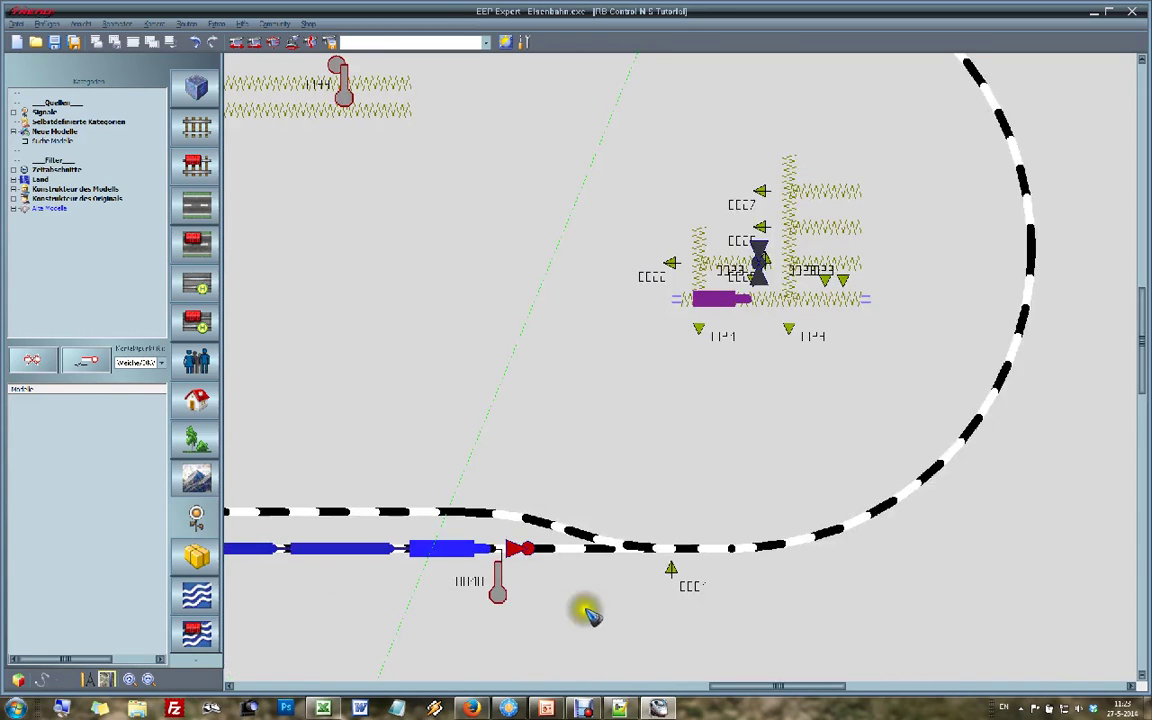
{"action": "left_click", "coordinate": [670, 570]}
{"action": "right_click", "coordinate": [670, 570]}
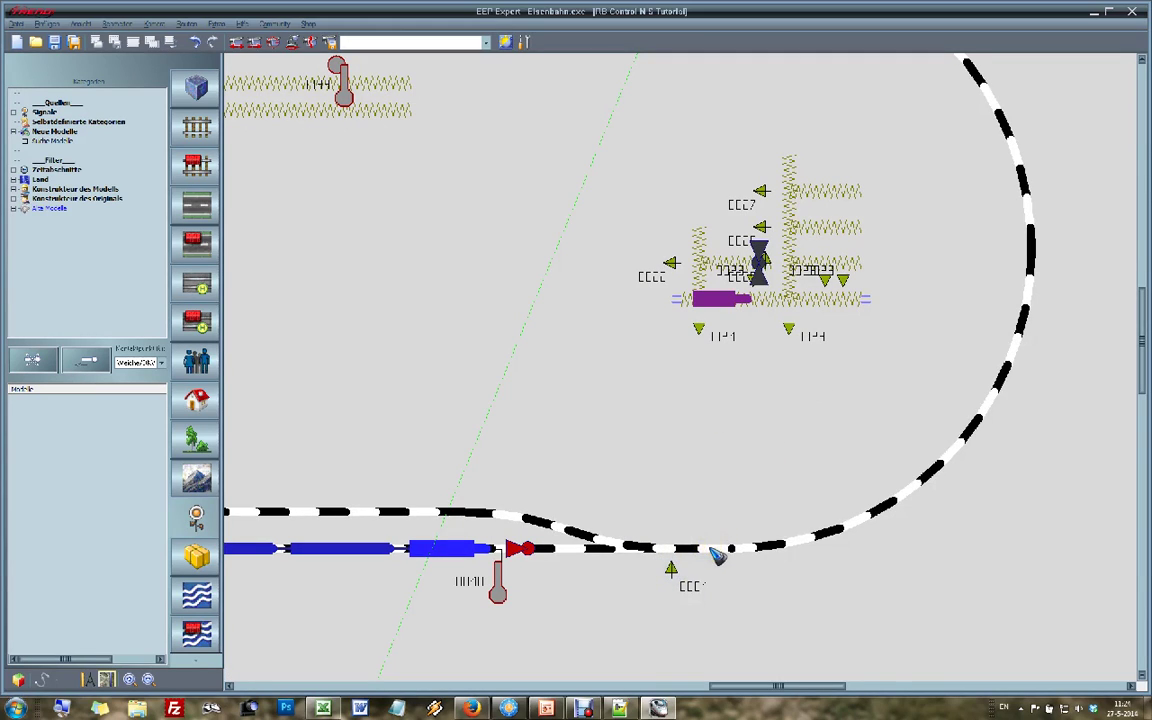
{"action": "left_click", "coordinate": [713, 548]}
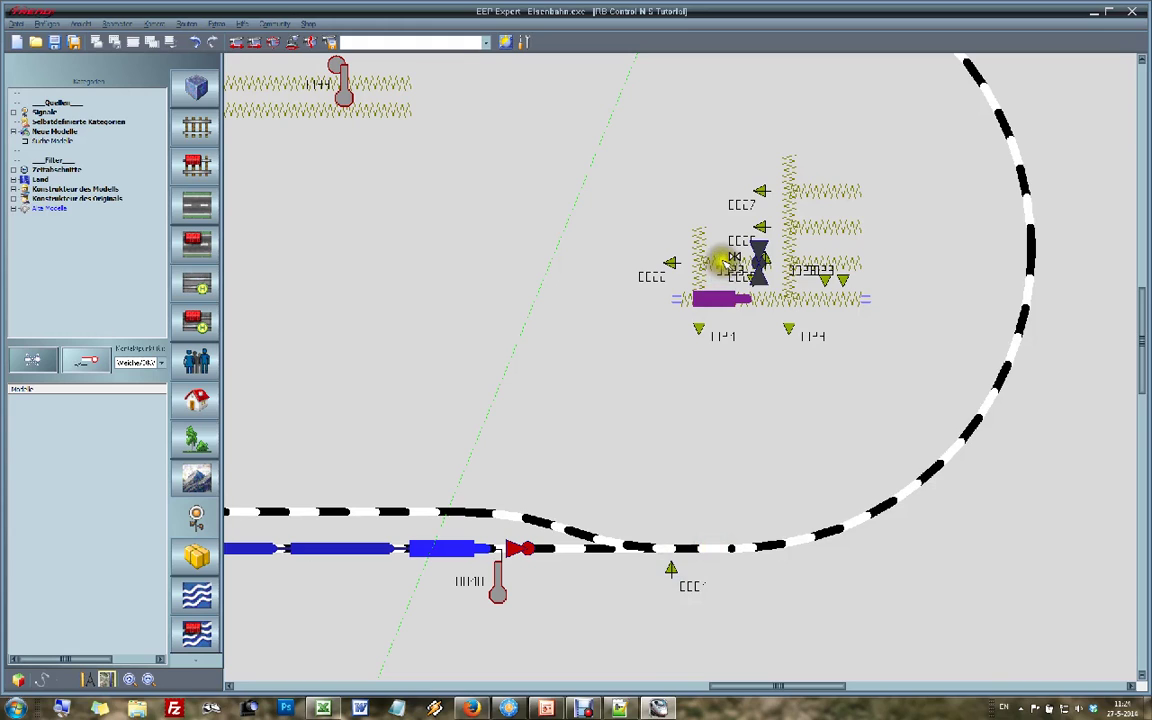
{"action": "left_click", "coordinate": [723, 262]}
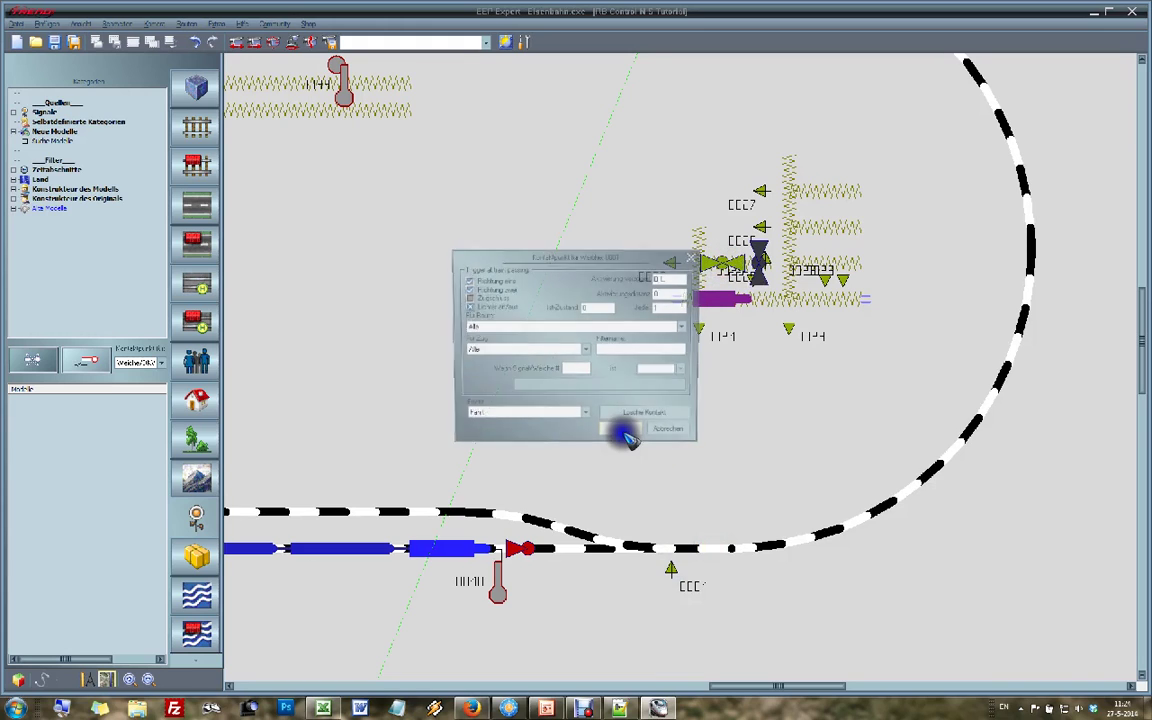
- Set the new junction switch contact's effect to Abzweig and move it onto the dark contact stack
{"action": "left_click", "coordinate": [518, 418]}
{"action": "left_click", "coordinate": [510, 437]}
{"action": "left_click", "coordinate": [620, 433]}
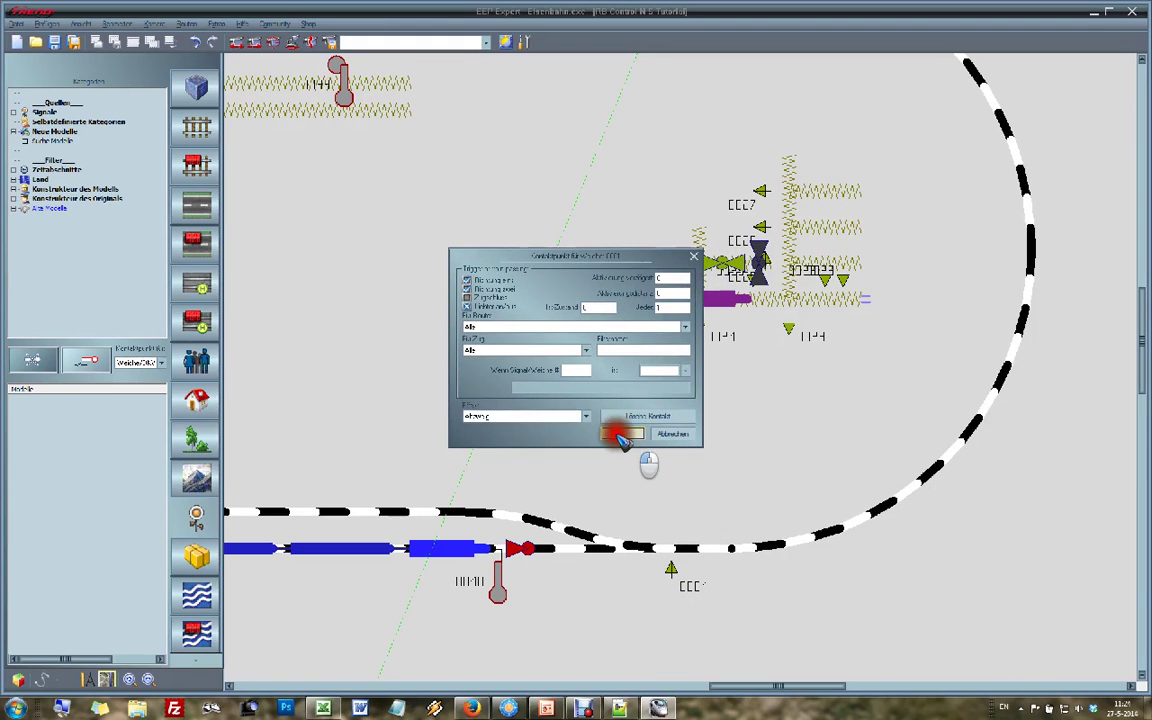
{"action": "left_click", "coordinate": [730, 262]}
{"action": "left_click", "coordinate": [752, 265]}
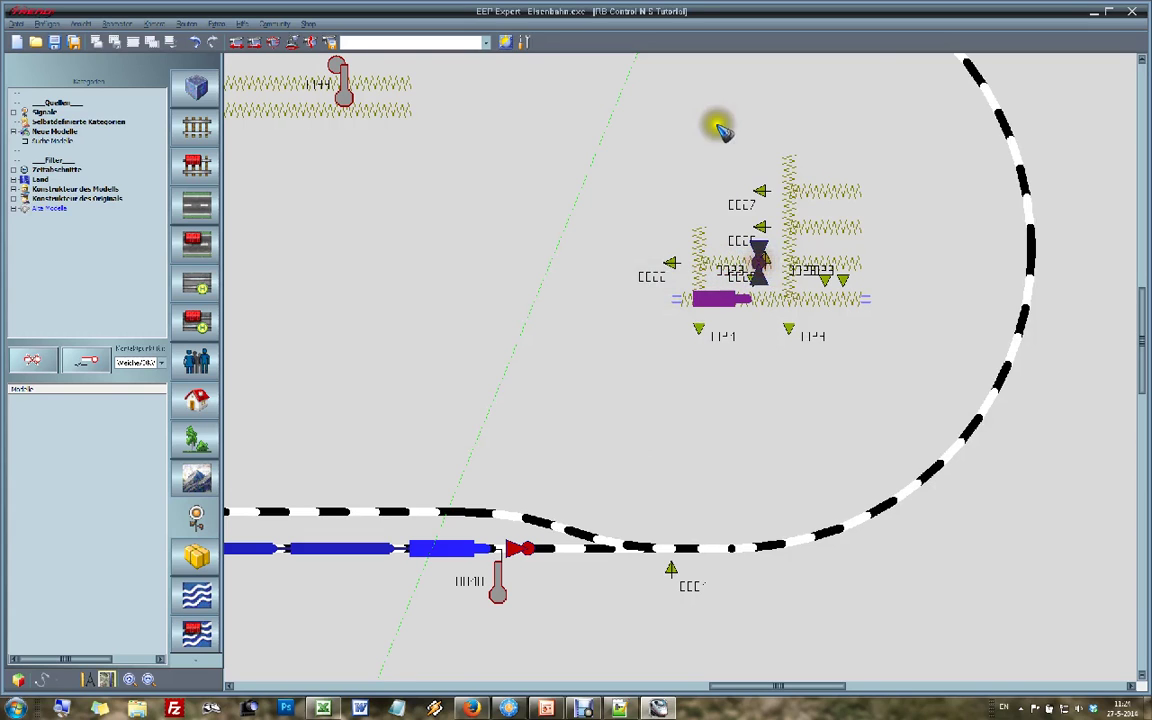
- Change the contact type to Signal and place a contact for the upper blue train's signal on the control track above the purple train
{"action": "scroll", "coordinate": [706, 76], "scroll_direction": "up", "scroll_amount": 4}
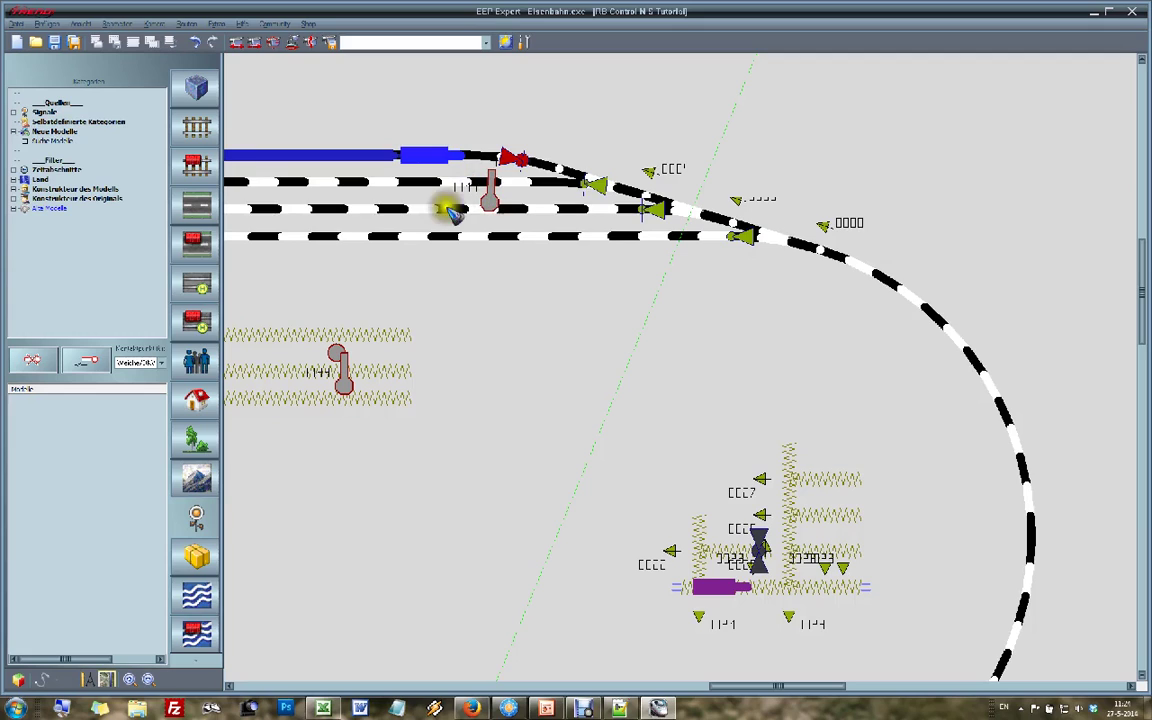
{"action": "left_click", "coordinate": [143, 365]}
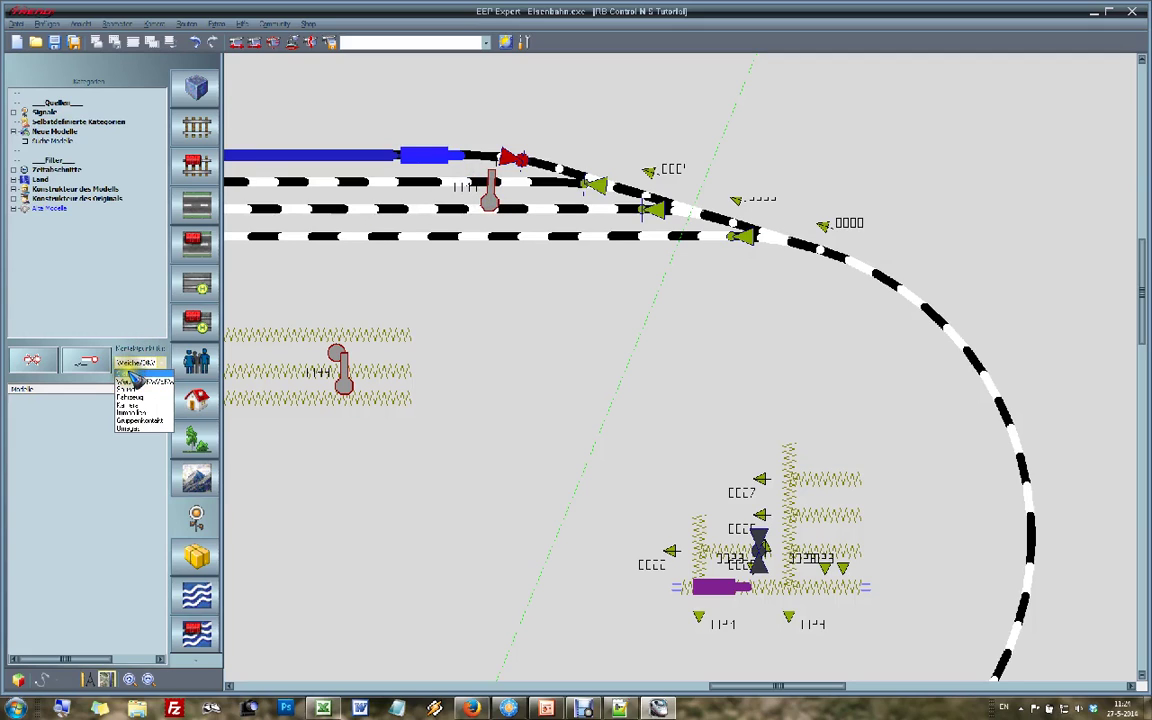
{"action": "left_click", "coordinate": [130, 378]}
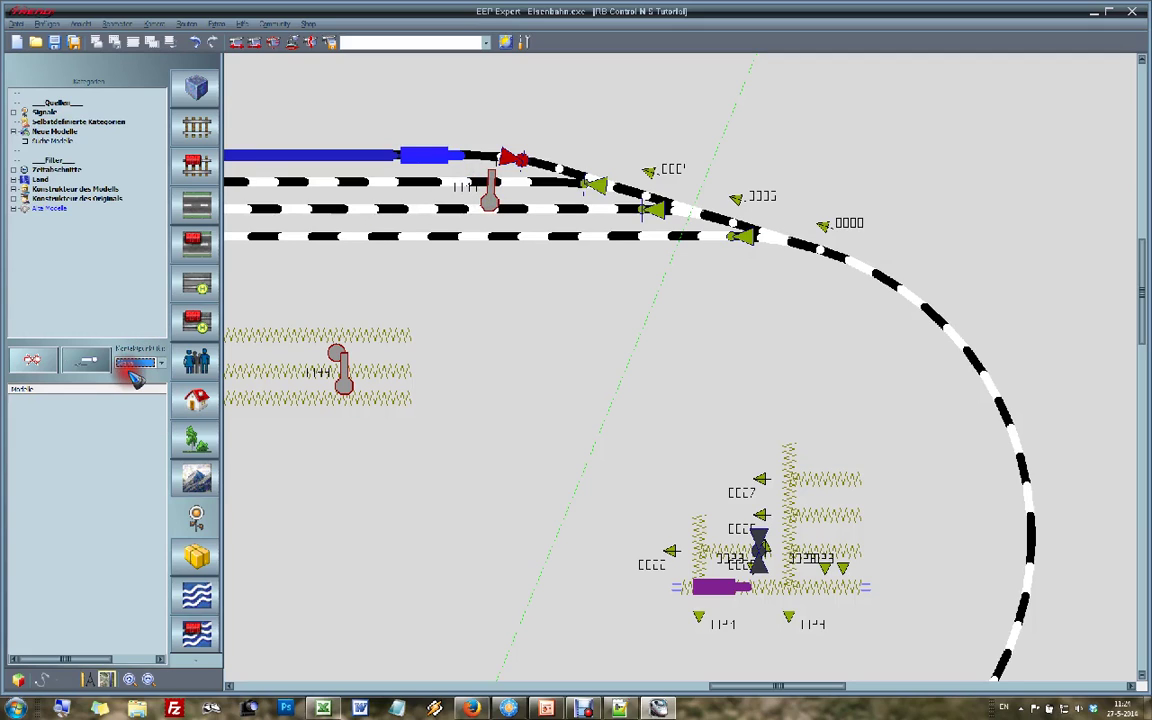
{"action": "left_click", "coordinate": [492, 202]}
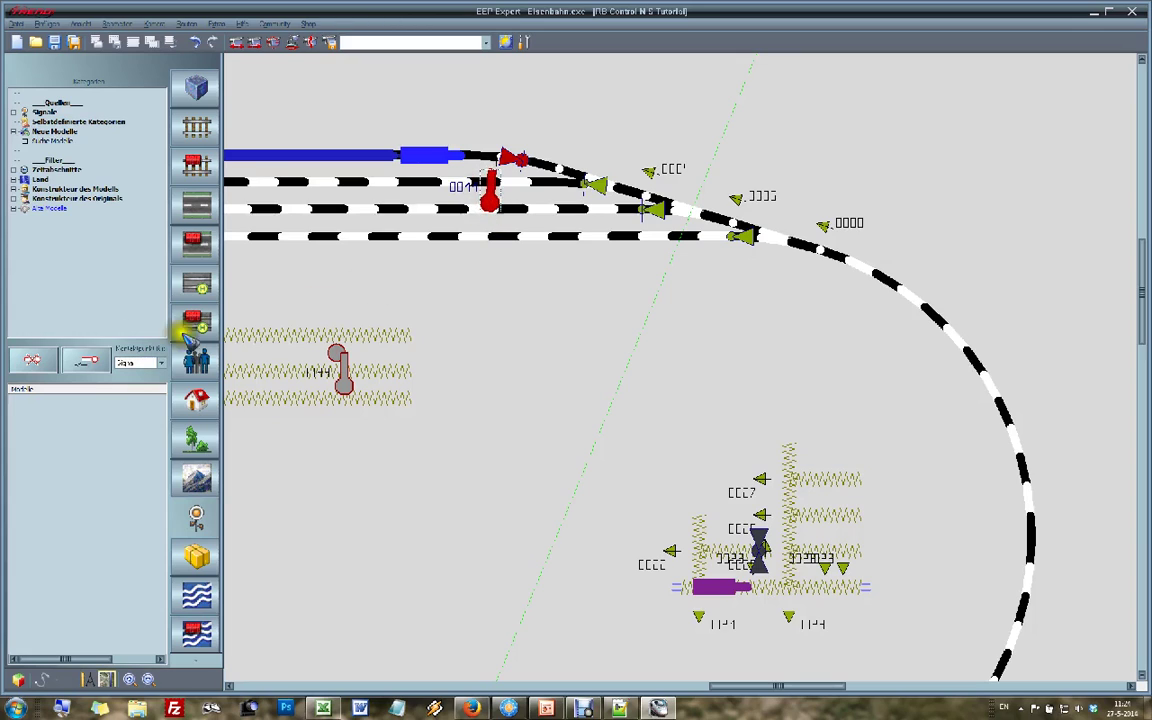
{"action": "left_click", "coordinate": [88, 362]}
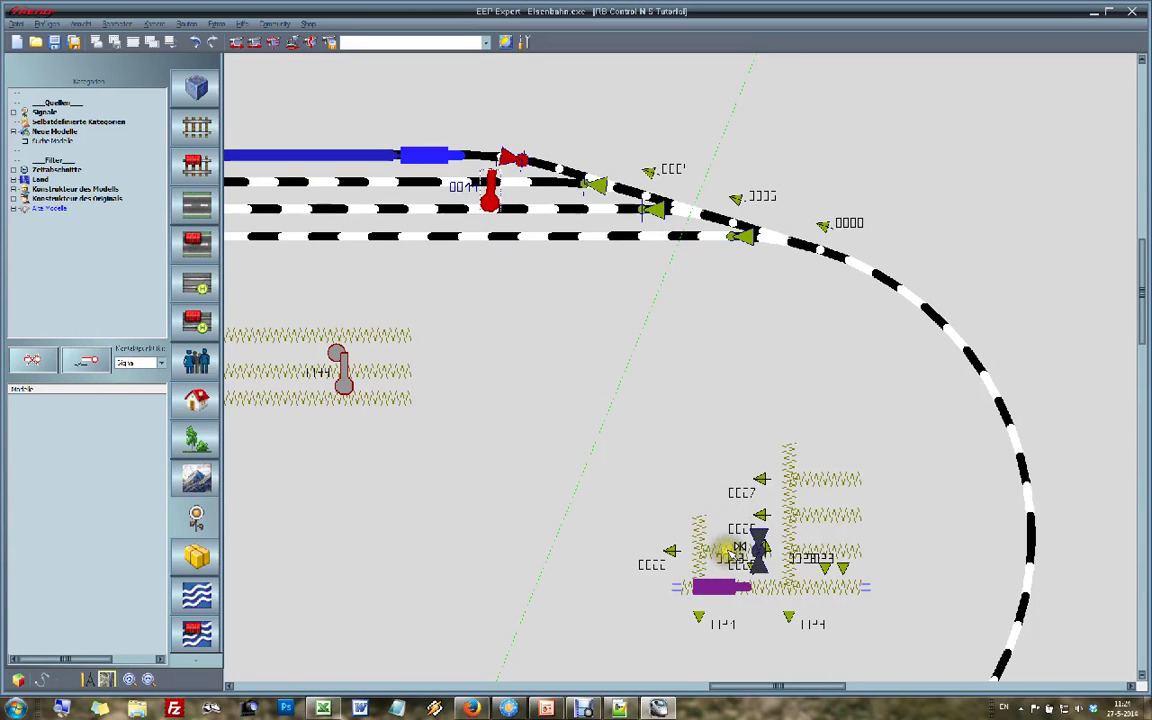
{"action": "left_click", "coordinate": [735, 550]}
- Set the new signal contact's effect to Fahrt and move it onto the dark contact stack
{"action": "right_click", "coordinate": [622, 435]}
{"action": "left_click", "coordinate": [487, 417]}
{"action": "left_click", "coordinate": [489, 442]}
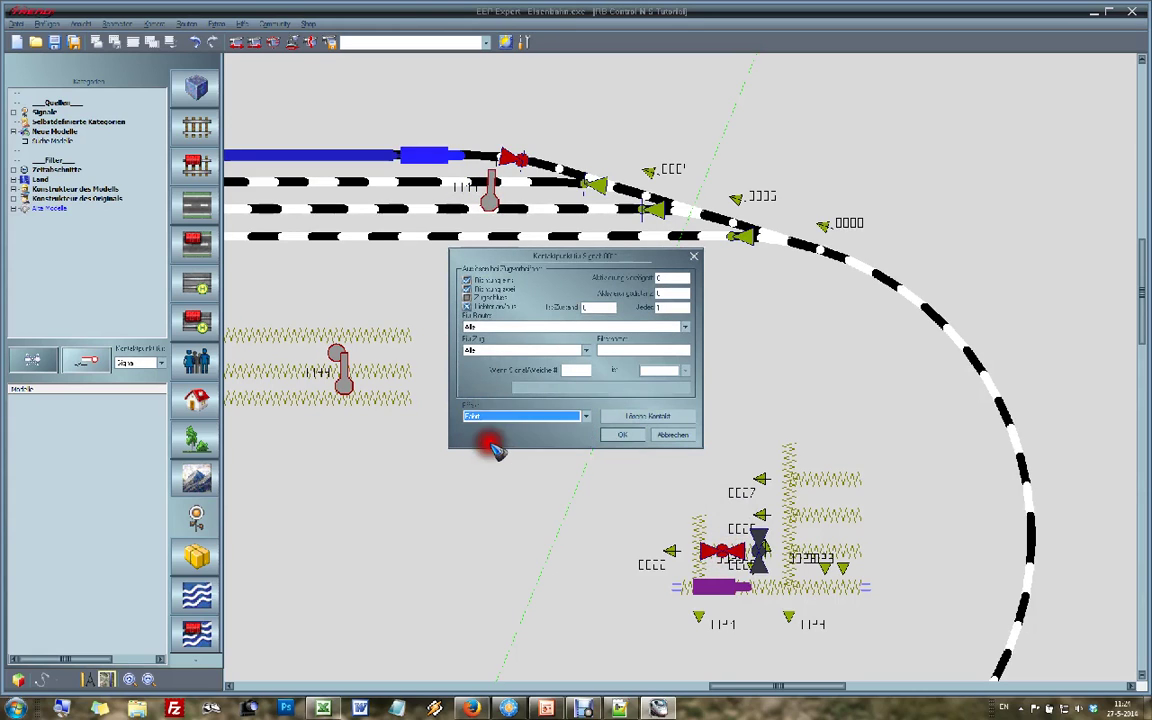
{"action": "left_click", "coordinate": [618, 436]}
{"action": "left_click_drag", "start_coordinate": [726, 551], "coordinate": [759, 553]}
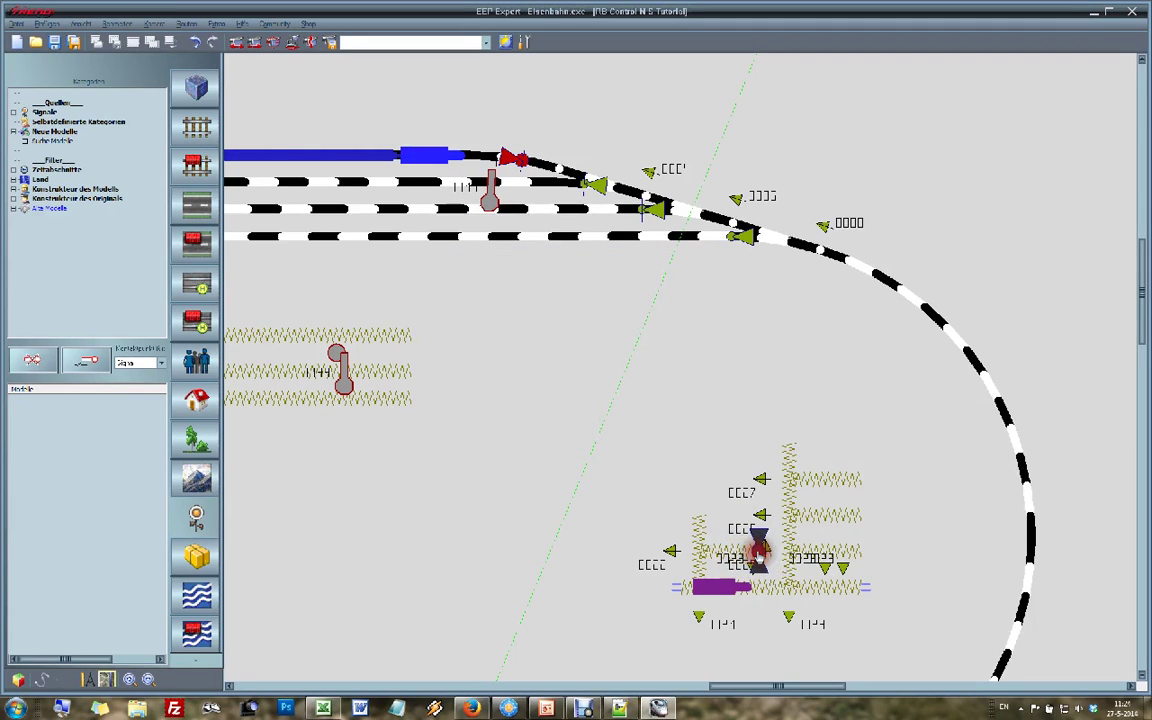
- Change the contact type to Weiche and place a contact for switch 0022 on the upper track behind the blue locomotive
{"action": "left_click", "coordinate": [670, 551]}
{"action": "right_click", "coordinate": [672, 550]}
{"action": "right_click", "coordinate": [672, 549]}
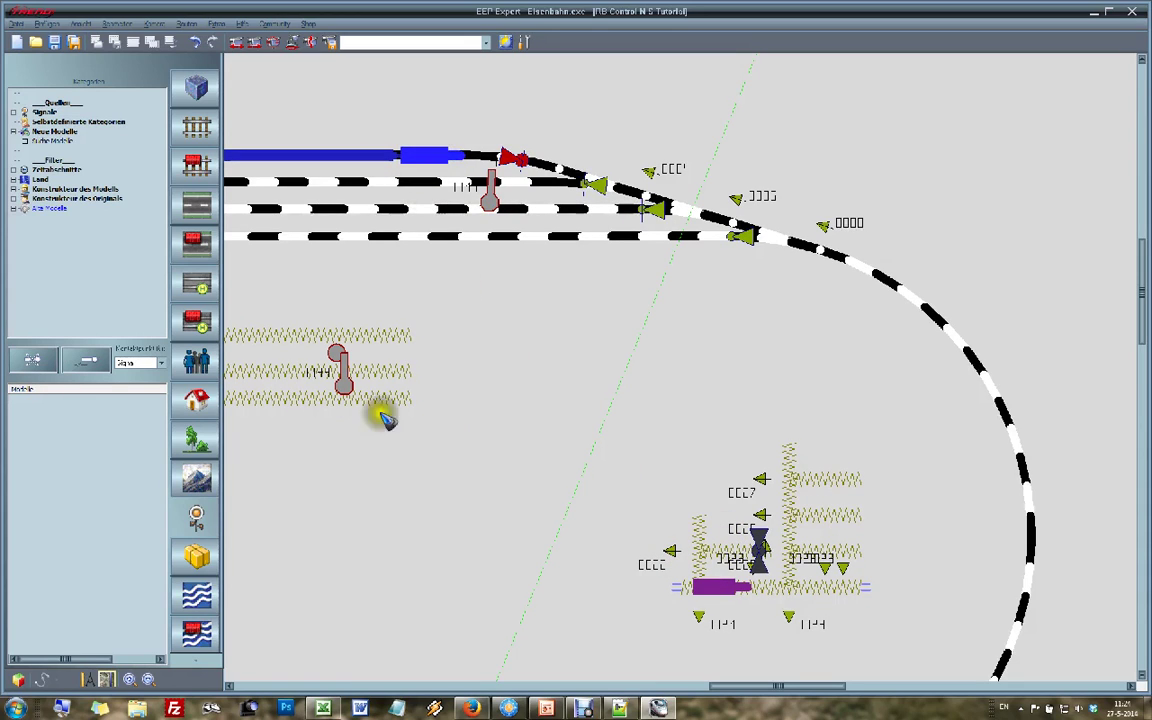
{"action": "left_click", "coordinate": [145, 362]}
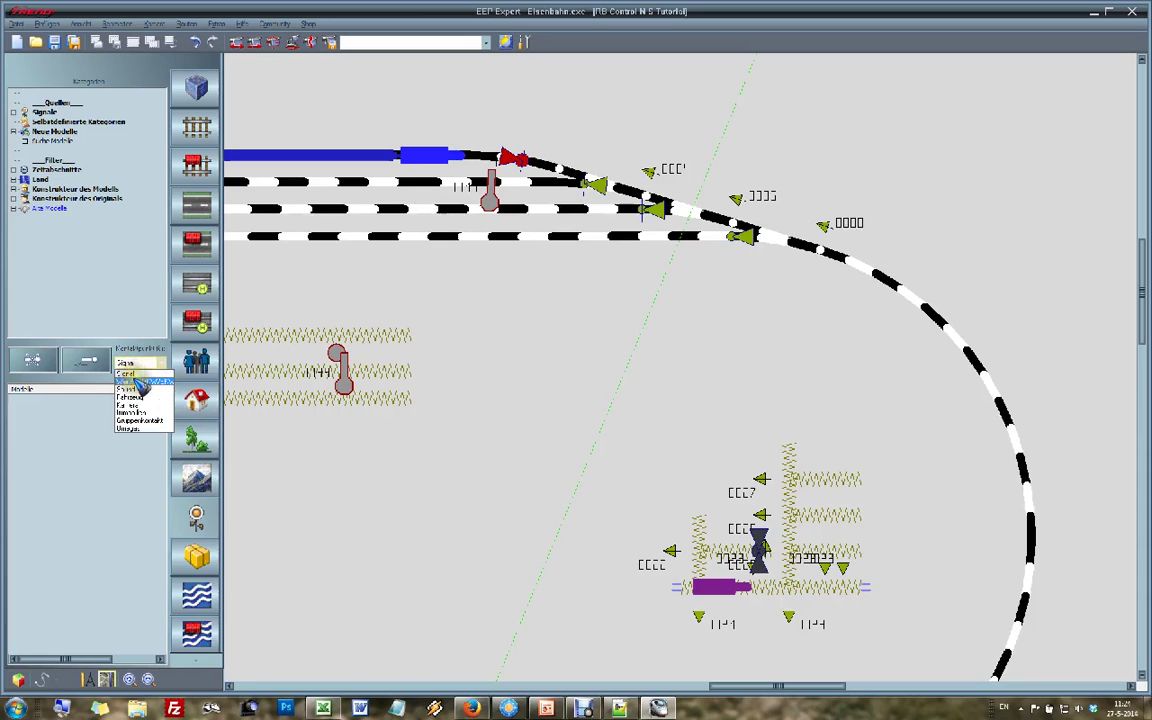
{"action": "left_click", "coordinate": [140, 381]}
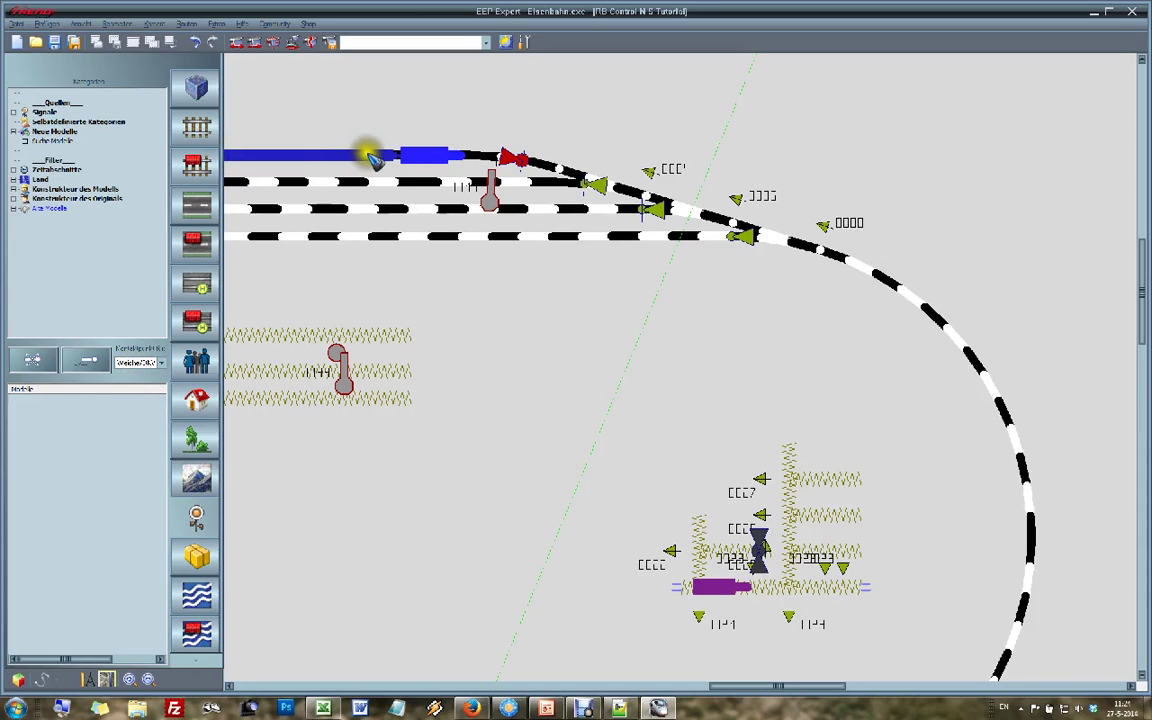
{"action": "left_click", "coordinate": [701, 573]}
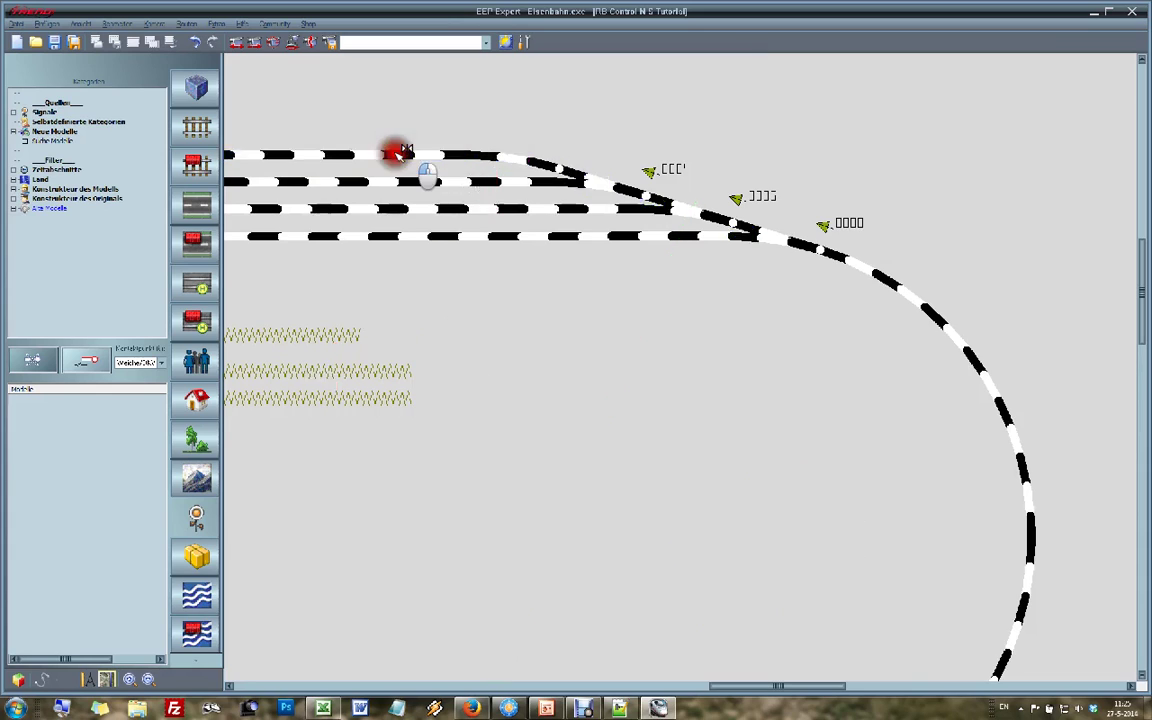
{"action": "left_click", "coordinate": [402, 158]}
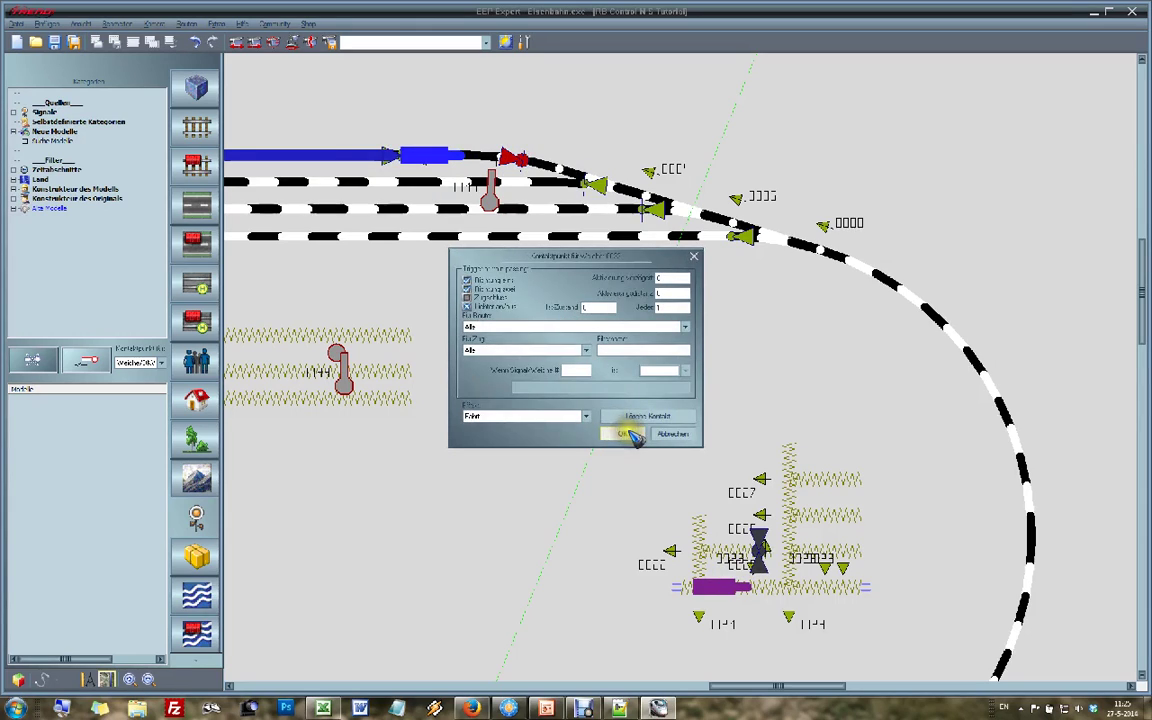
- Restrict the switch 0022 contact to Richtung eins, set its effect to Abzweig, and check its position behind the blue locomotive
{"action": "left_click", "coordinate": [467, 306]}
{"action": "left_click", "coordinate": [489, 416]}
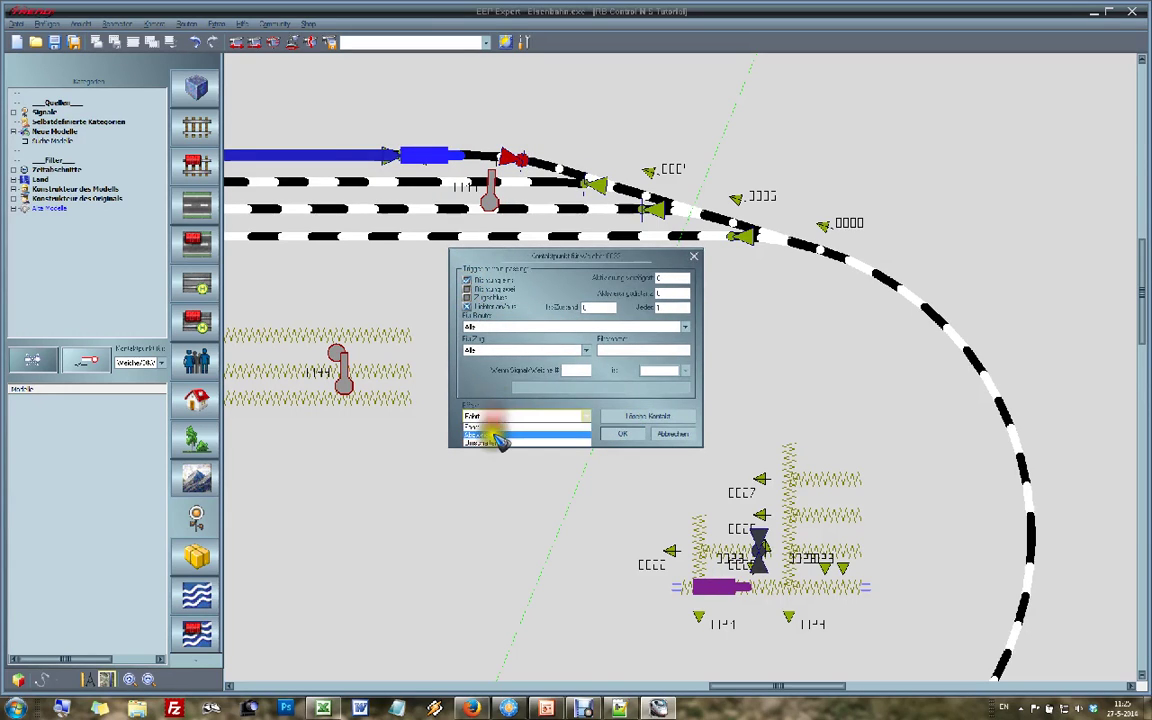
{"action": "left_click", "coordinate": [498, 438]}
{"action": "left_click", "coordinate": [624, 433]}
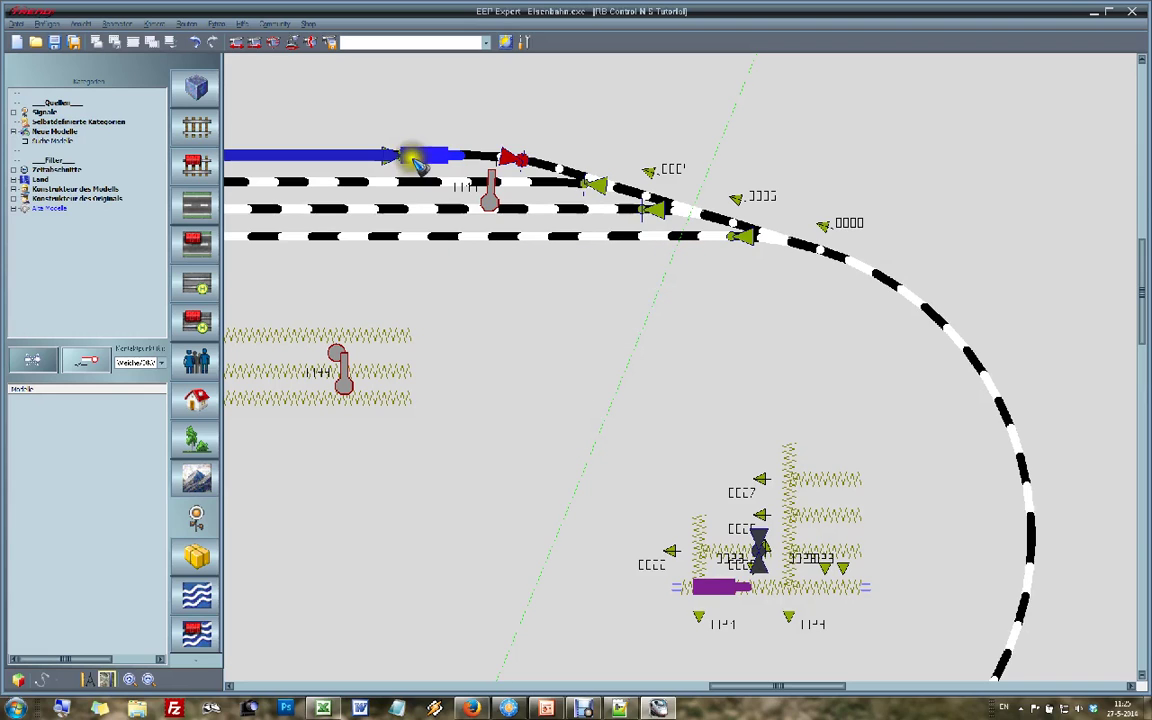
{"action": "scroll", "coordinate": [380, 155], "scroll_direction": "up", "scroll_amount": 3}
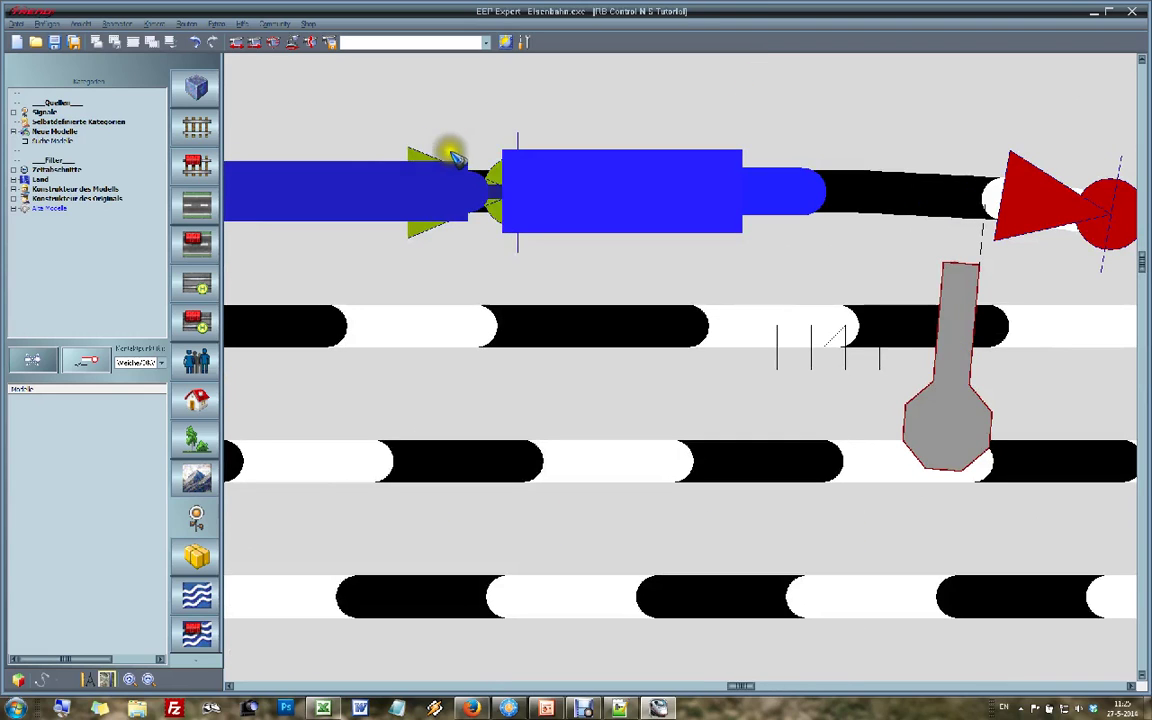
{"action": "scroll", "coordinate": [490, 200], "scroll_direction": "down", "scroll_amount": 3}
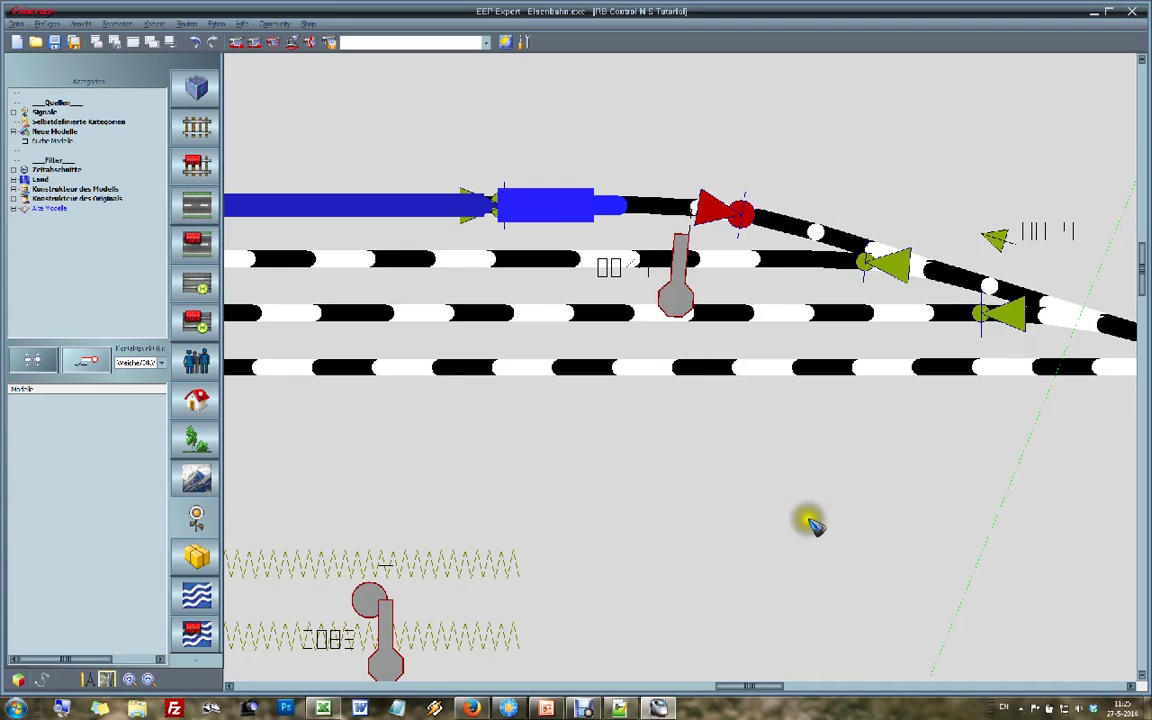
- Place a contact for the switch at the purple train's rear on the upper track near the eastern junction of the lower station
{"action": "scroll", "coordinate": [808, 515], "scroll_direction": "down", "scroll_amount": 1}
{"action": "left_click_drag", "start_coordinate": [809, 650], "coordinate": [811, 656]}
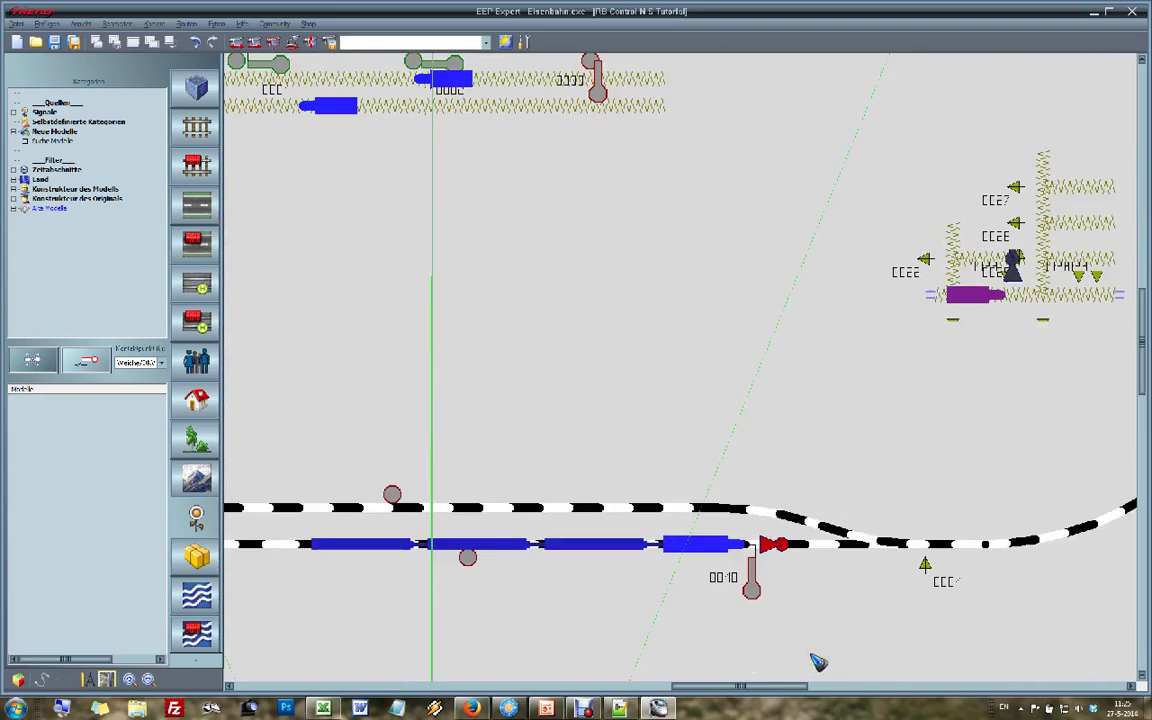
{"action": "left_click_drag", "start_coordinate": [1114, 395], "coordinate": [1118, 388]}
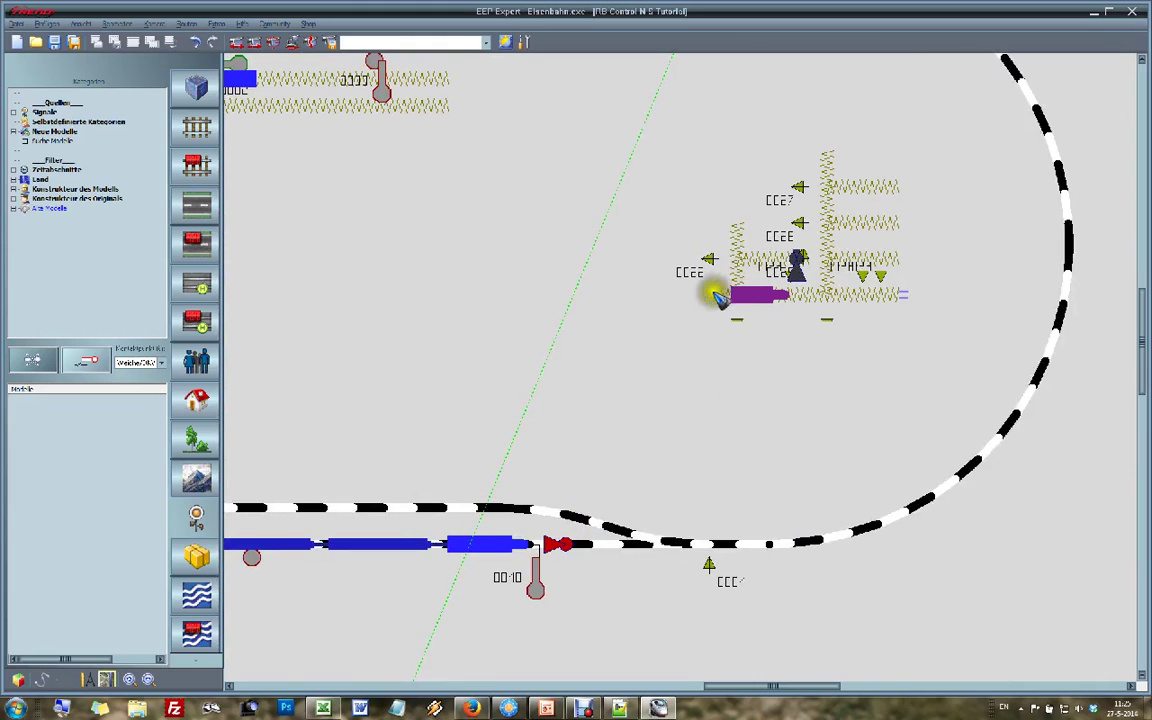
{"action": "left_click", "coordinate": [866, 300]}
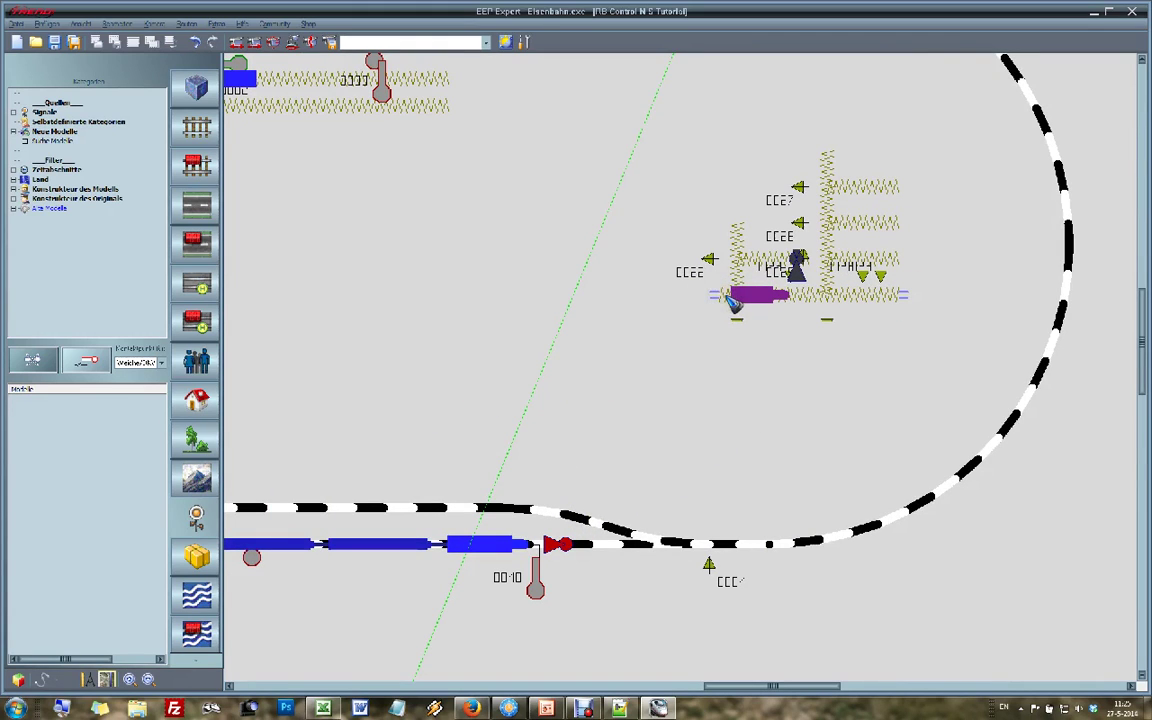
{"action": "left_click", "coordinate": [733, 300]}
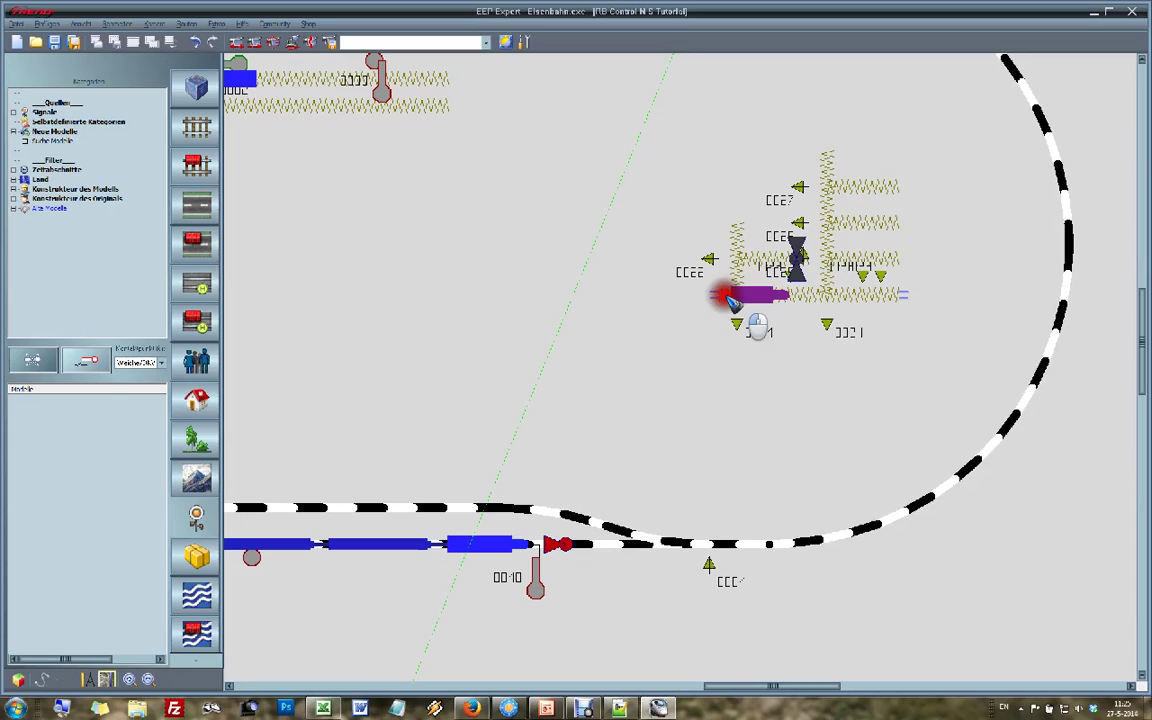
{"action": "double_click", "coordinate": [578, 513]}
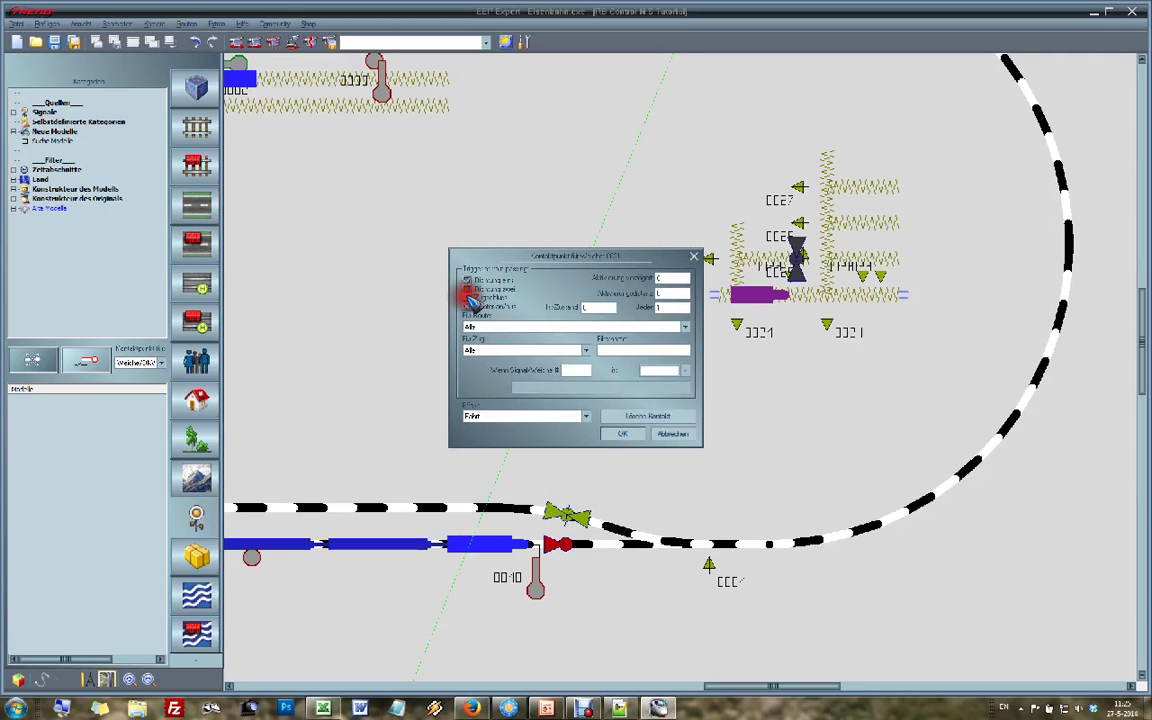
- Restrict the new switch contact to Richtung eins, enable Zugschluss, and set its effect to Abzweig
{"action": "left_click", "coordinate": [467, 305]}
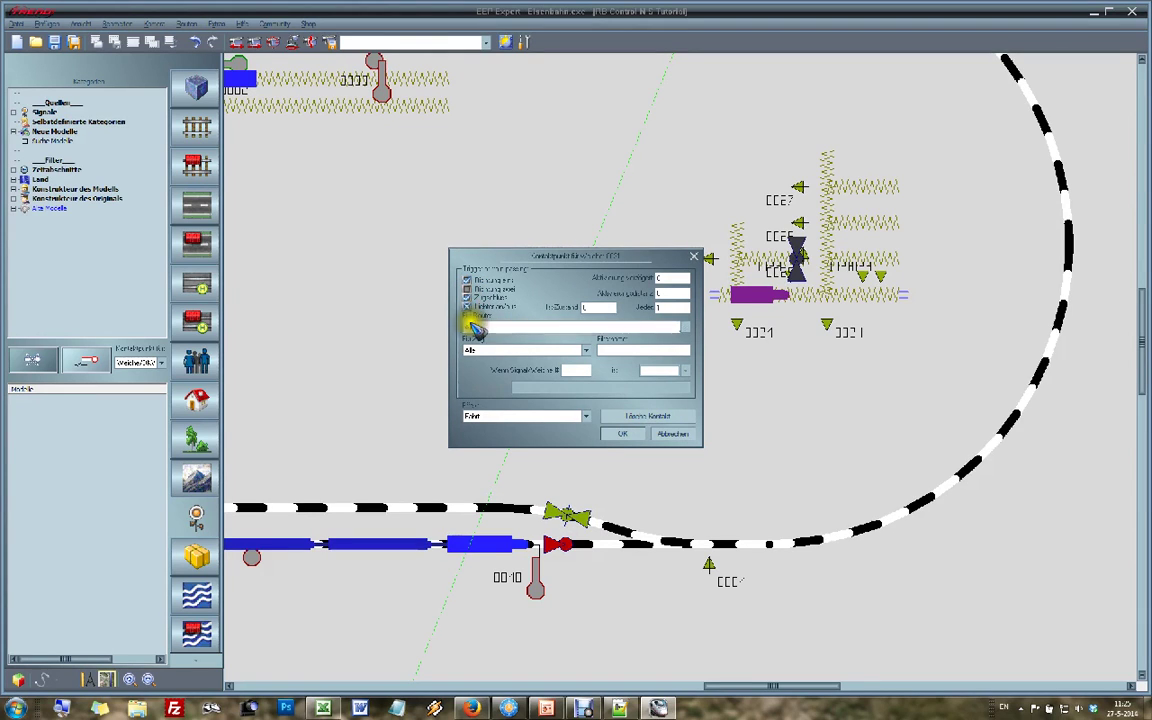
{"action": "left_click", "coordinate": [501, 419]}
{"action": "left_click", "coordinate": [489, 432]}
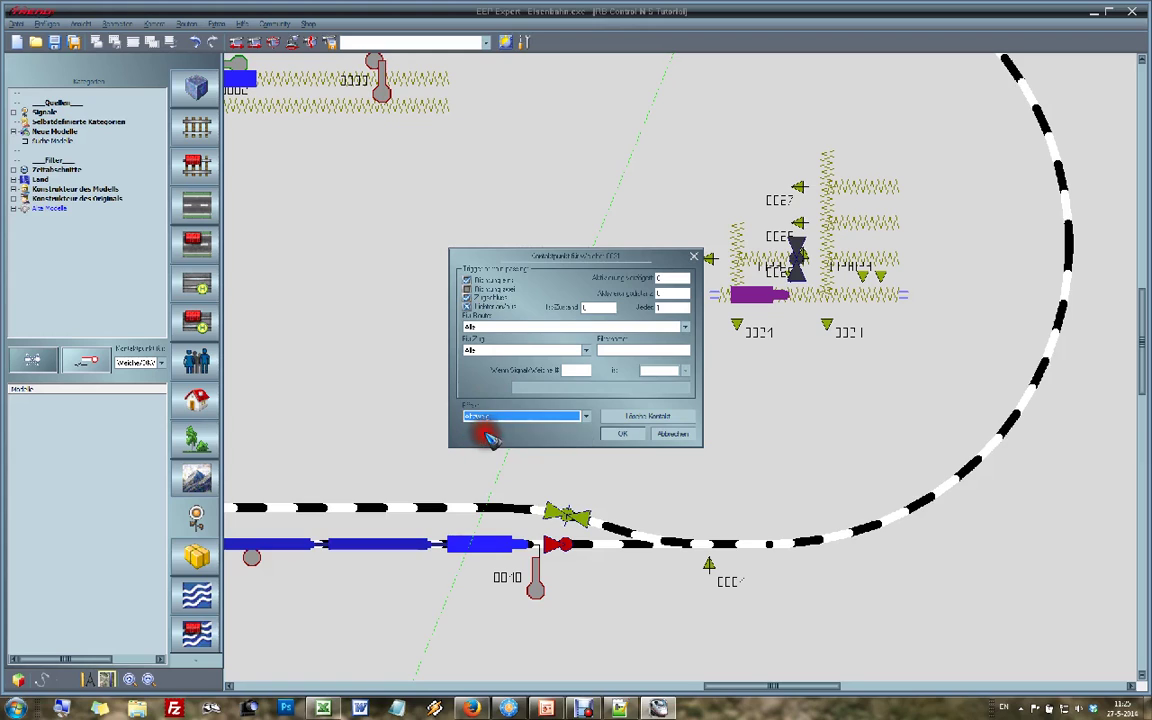
{"action": "left_click", "coordinate": [627, 435]}
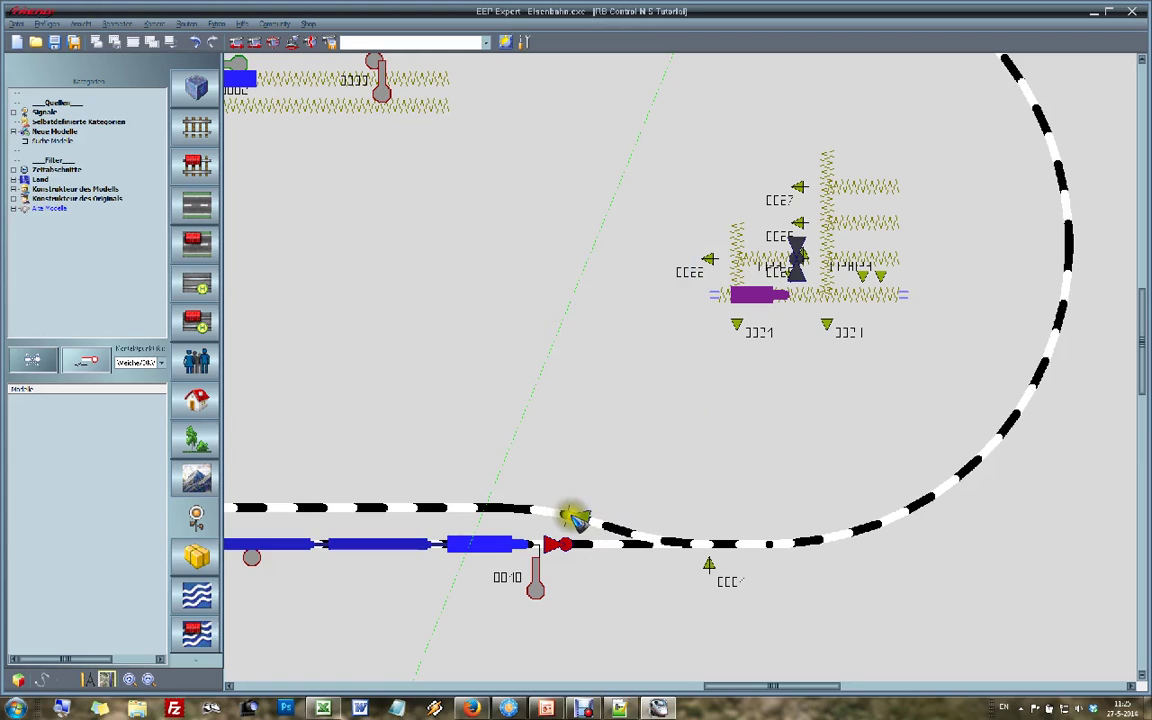
- Shift the new switch contact slightly along the diverging track towards the junction
{"action": "left_click", "coordinate": [575, 517]}
{"action": "left_click", "coordinate": [576, 516]}
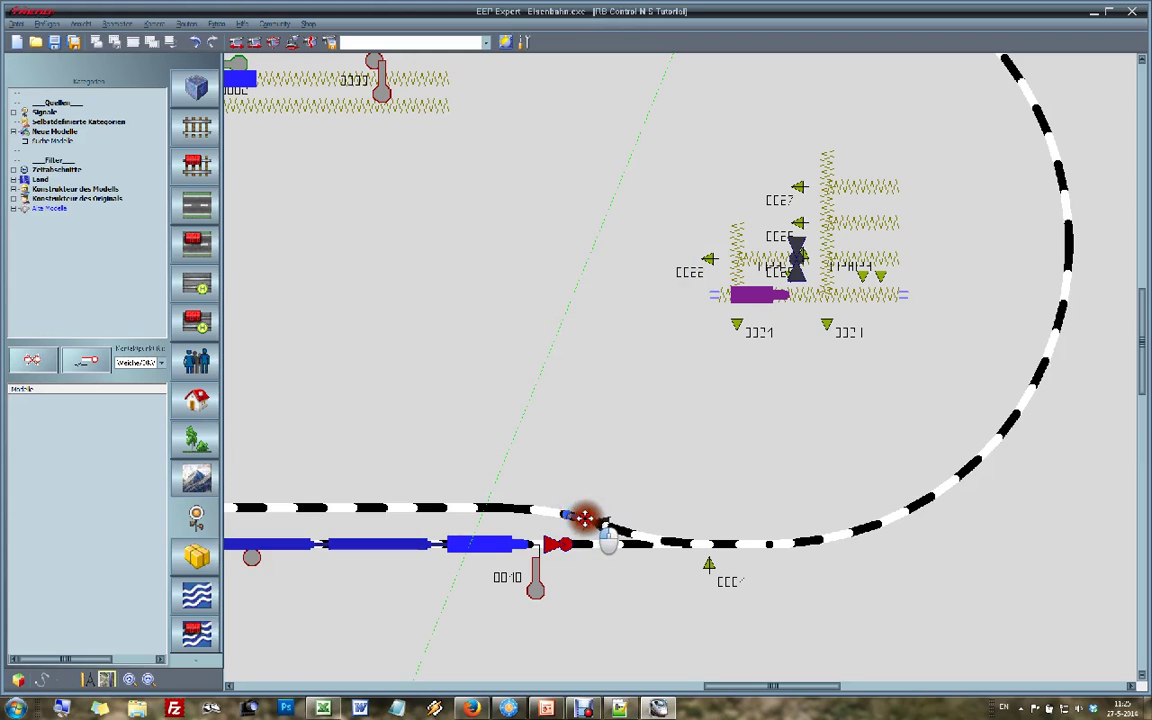
{"action": "left_click", "coordinate": [597, 418]}
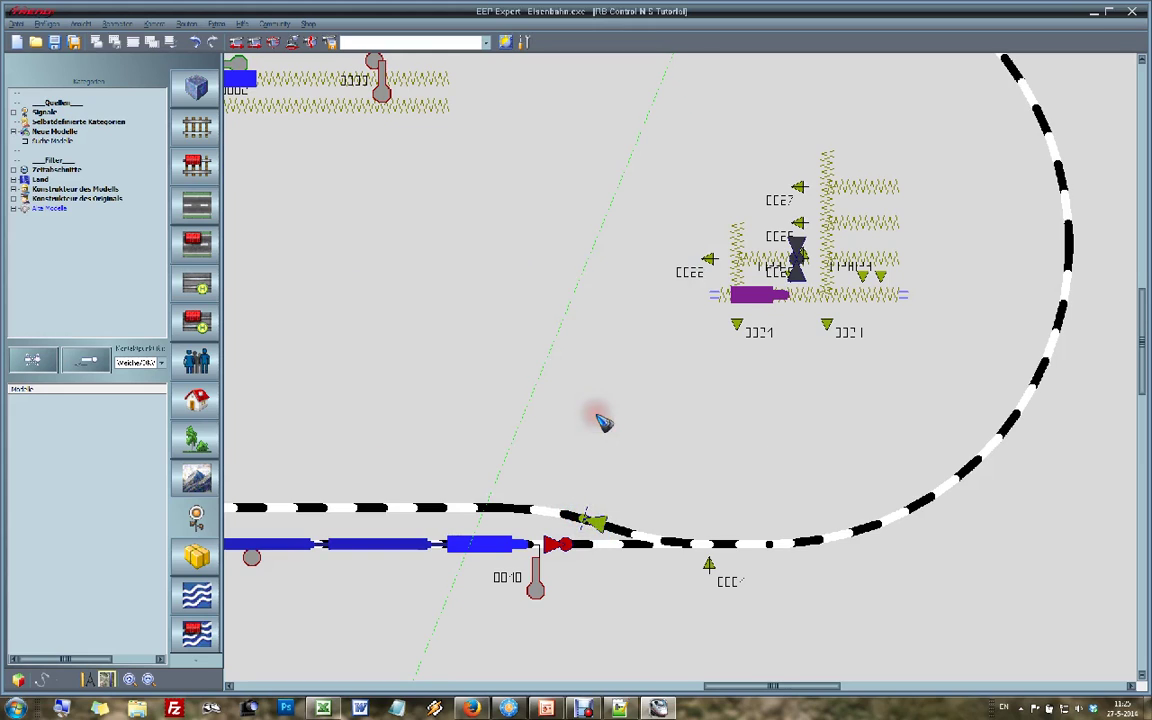
- Change the contact type to Gruppenkontakt and place a group contact on the upper horizontal track of the west control circuit
{"action": "scroll", "coordinate": [600, 420], "scroll_direction": "down", "scroll_amount": 3}
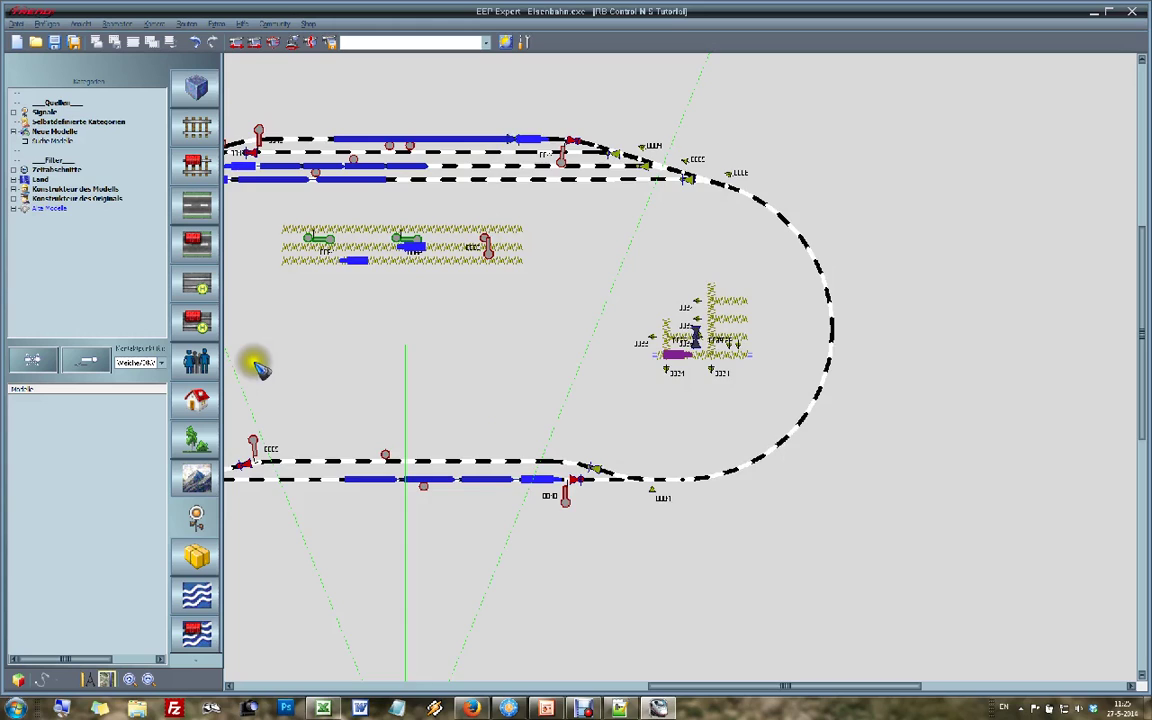
{"action": "key", "text": "Left"}
{"action": "key", "text": "Left"}
{"action": "key", "text": "Left"}
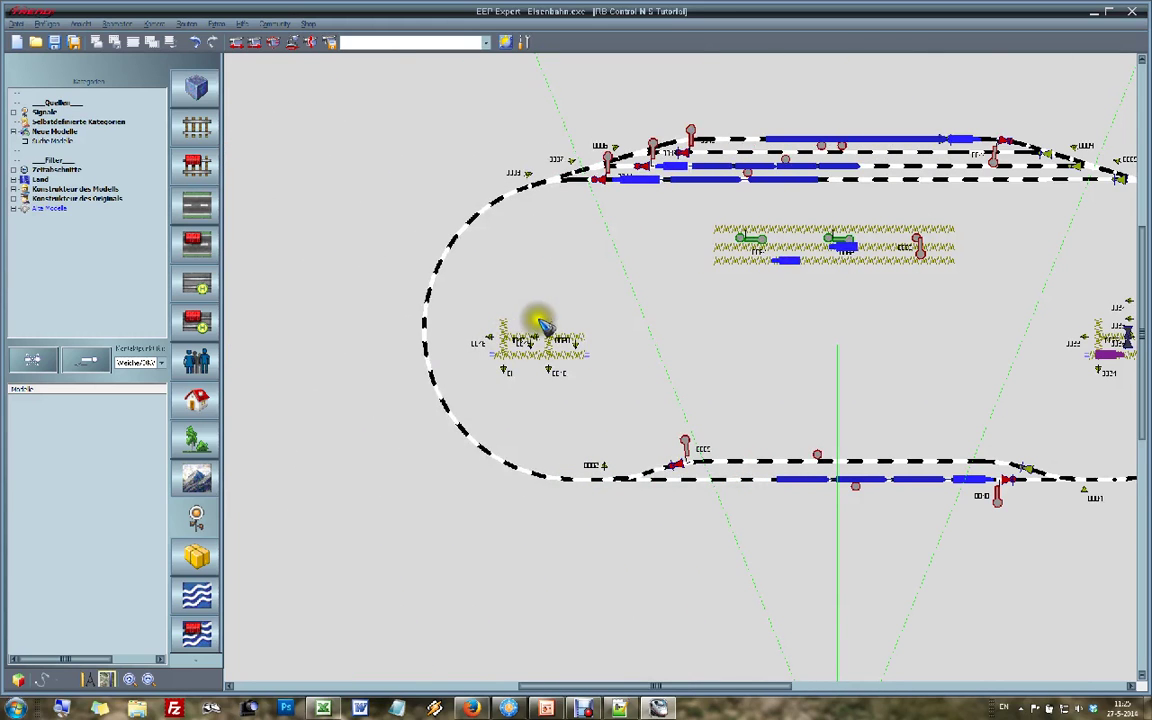
{"action": "scroll", "coordinate": [515, 340], "scroll_direction": "up", "scroll_amount": 2}
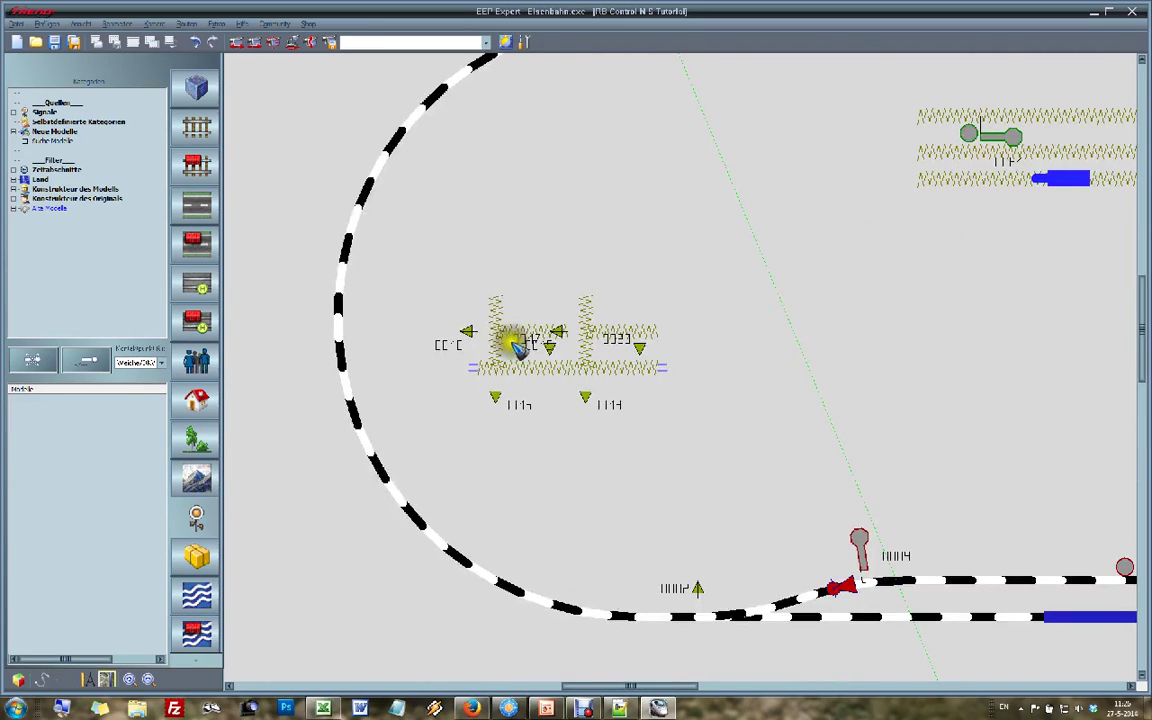
{"action": "left_click", "coordinate": [130, 366]}
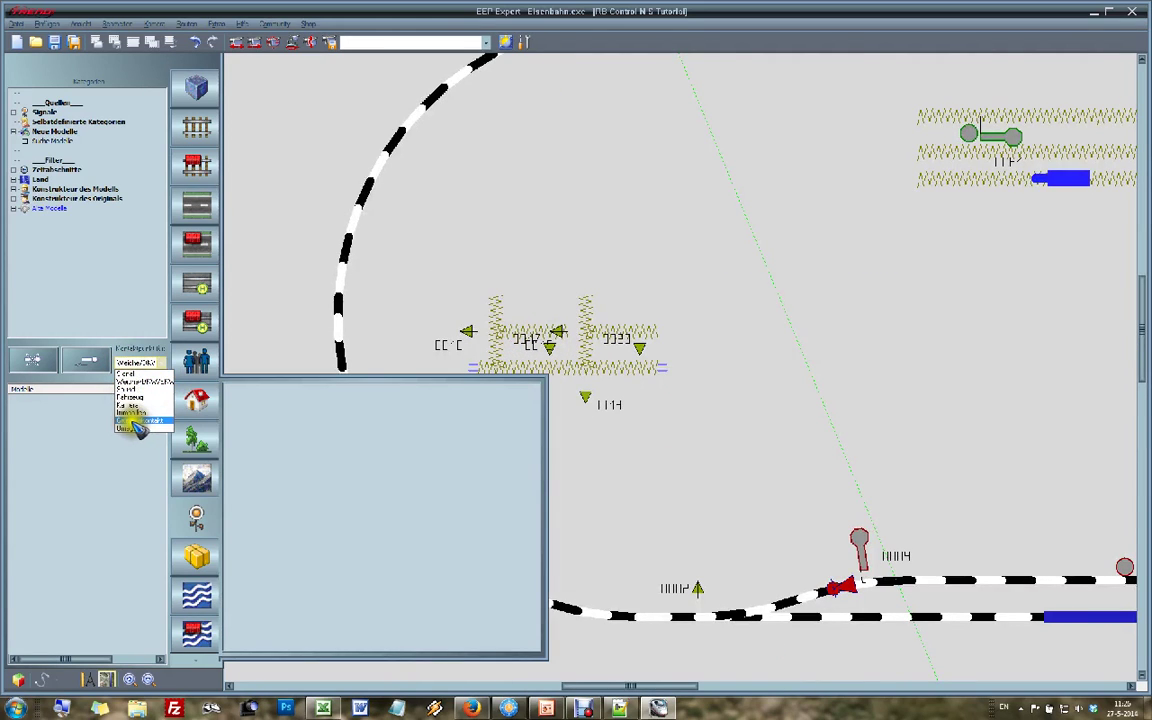
{"action": "left_click", "coordinate": [137, 421]}
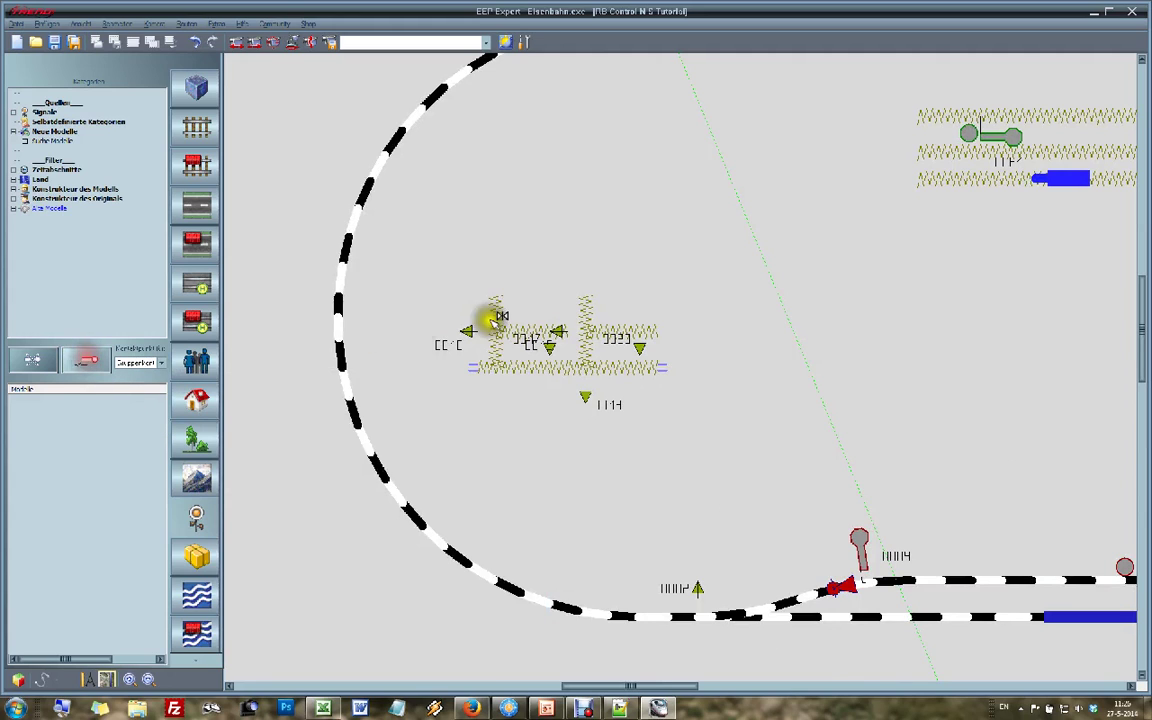
{"action": "left_click", "coordinate": [559, 325]}
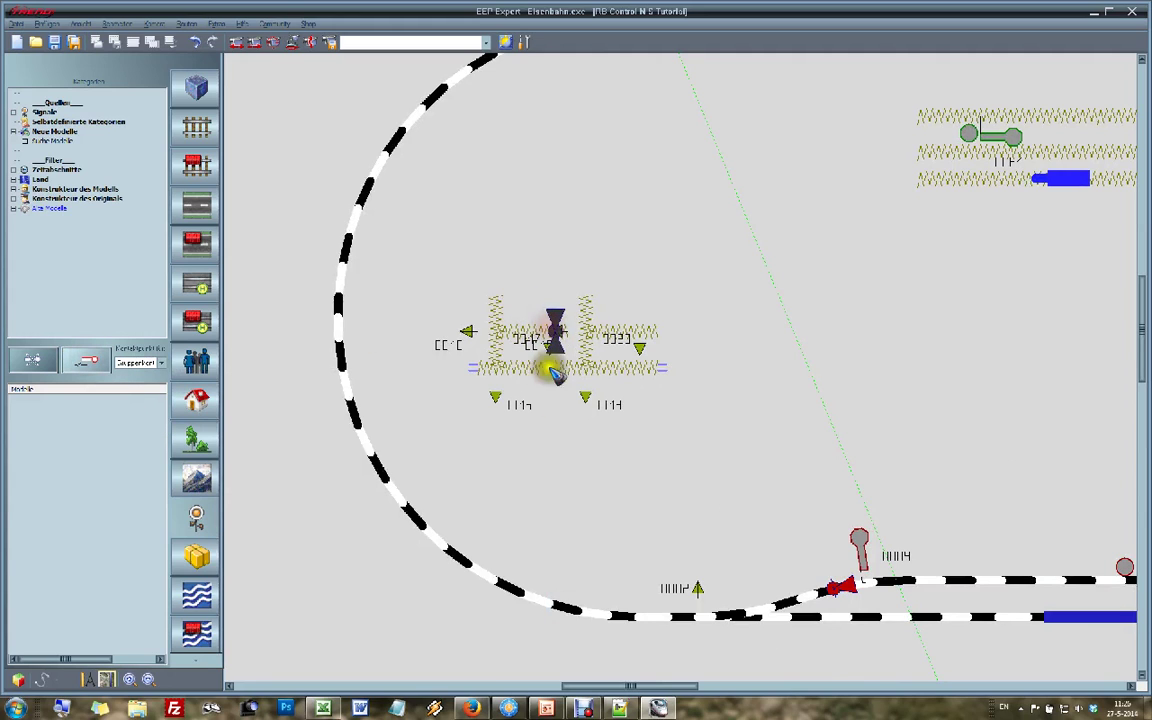
{"action": "scroll", "coordinate": [552, 446], "scroll_direction": "up", "scroll_amount": 3}
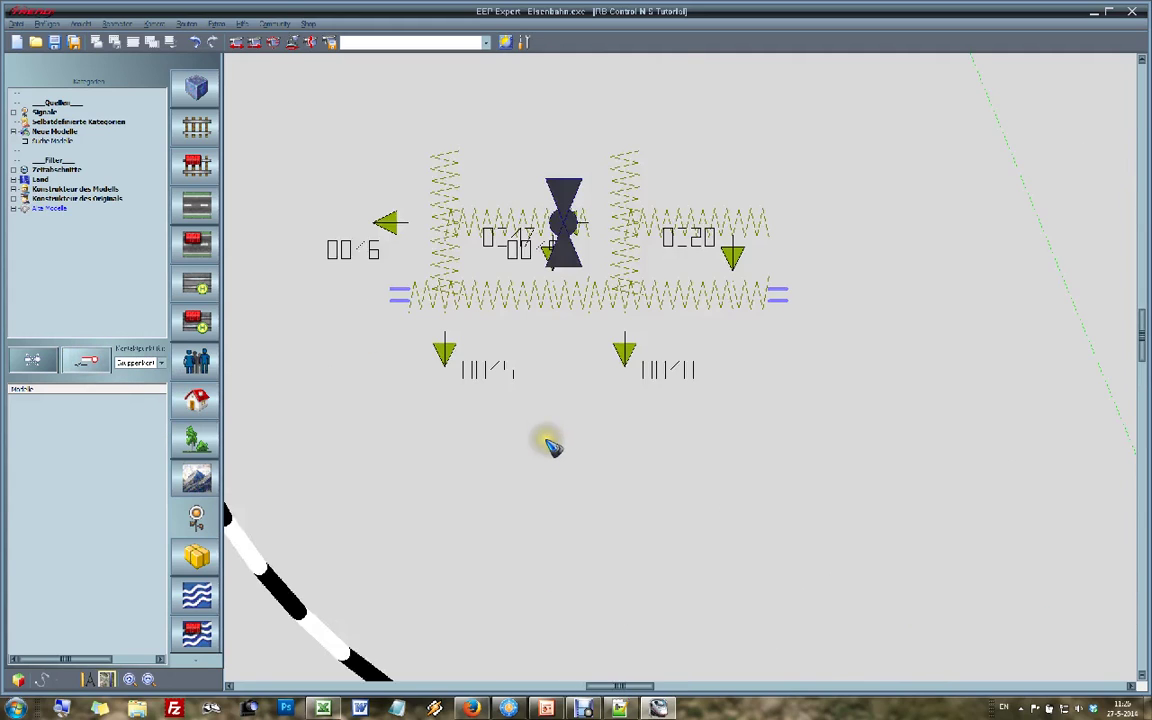
- Change the contact type to Weiche, place a switch contact in the west control circuit, and move it onto the dark group contact
{"action": "left_click", "coordinate": [143, 364]}
{"action": "left_click", "coordinate": [129, 381]}
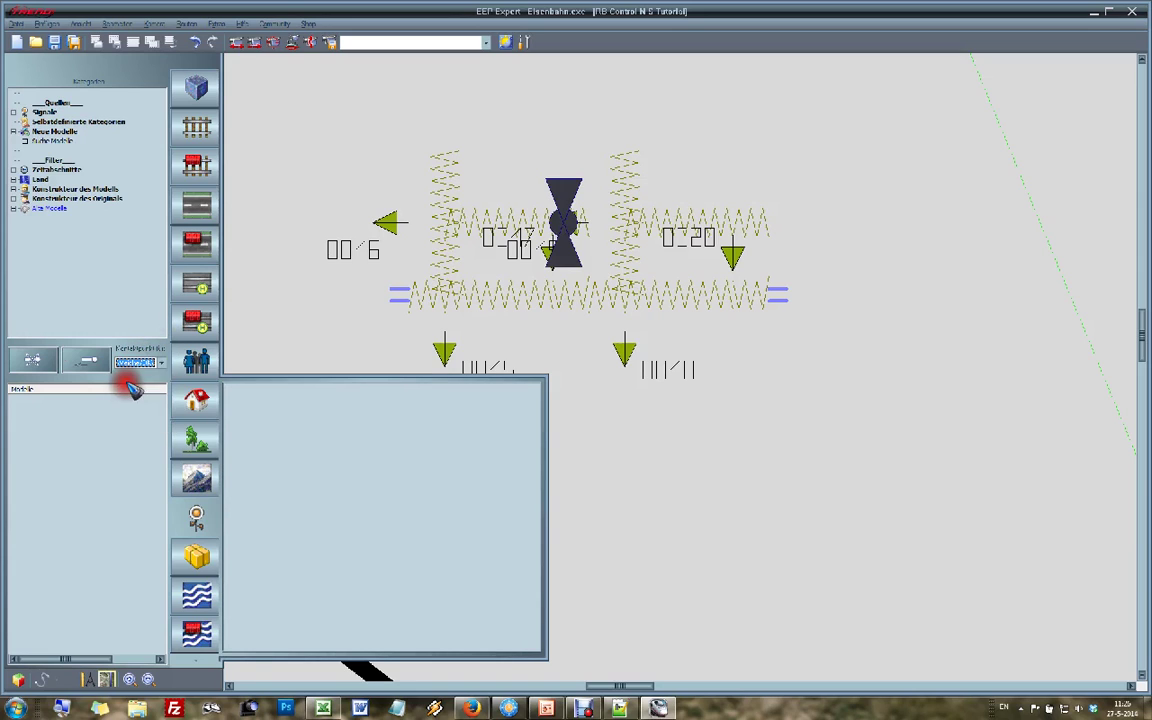
{"action": "left_click", "coordinate": [446, 254]}
{"action": "left_click", "coordinate": [495, 222]}
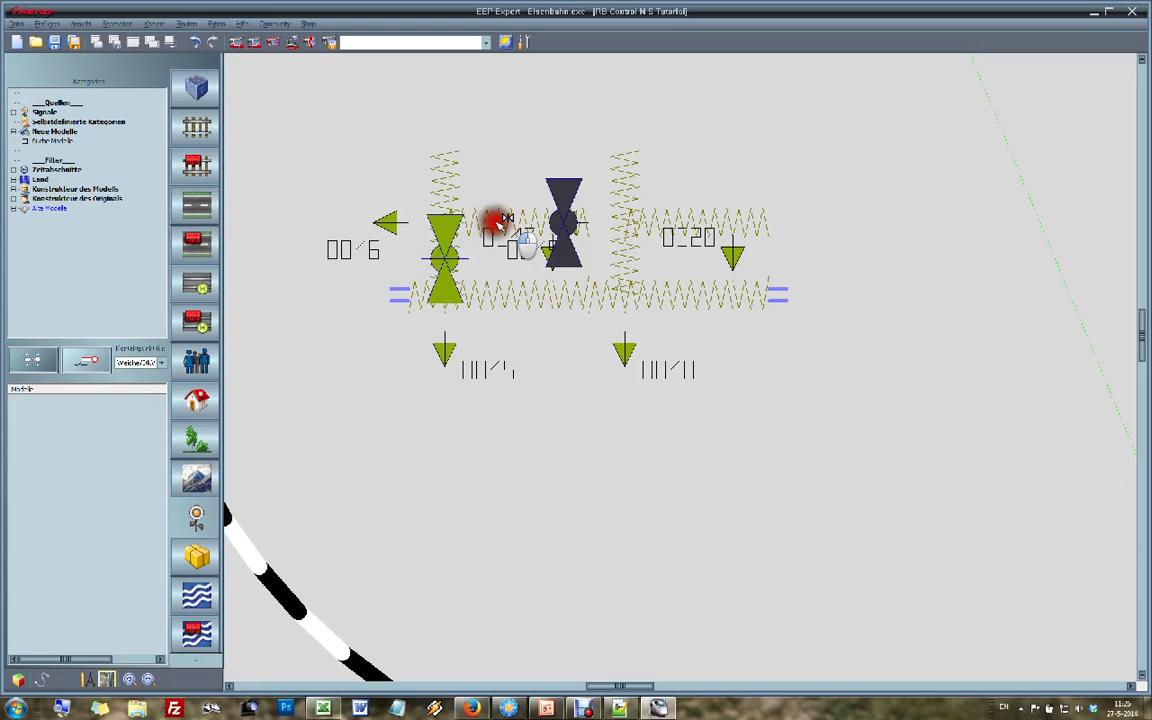
{"action": "left_click", "coordinate": [385, 222]}
{"action": "left_click_drag", "start_coordinate": [443, 261], "coordinate": [563, 221]}
- Place another switch contact on the west circuit's upper horizontal track for its lower-track switch and stack it on the group contact
{"action": "left_click", "coordinate": [393, 213]}
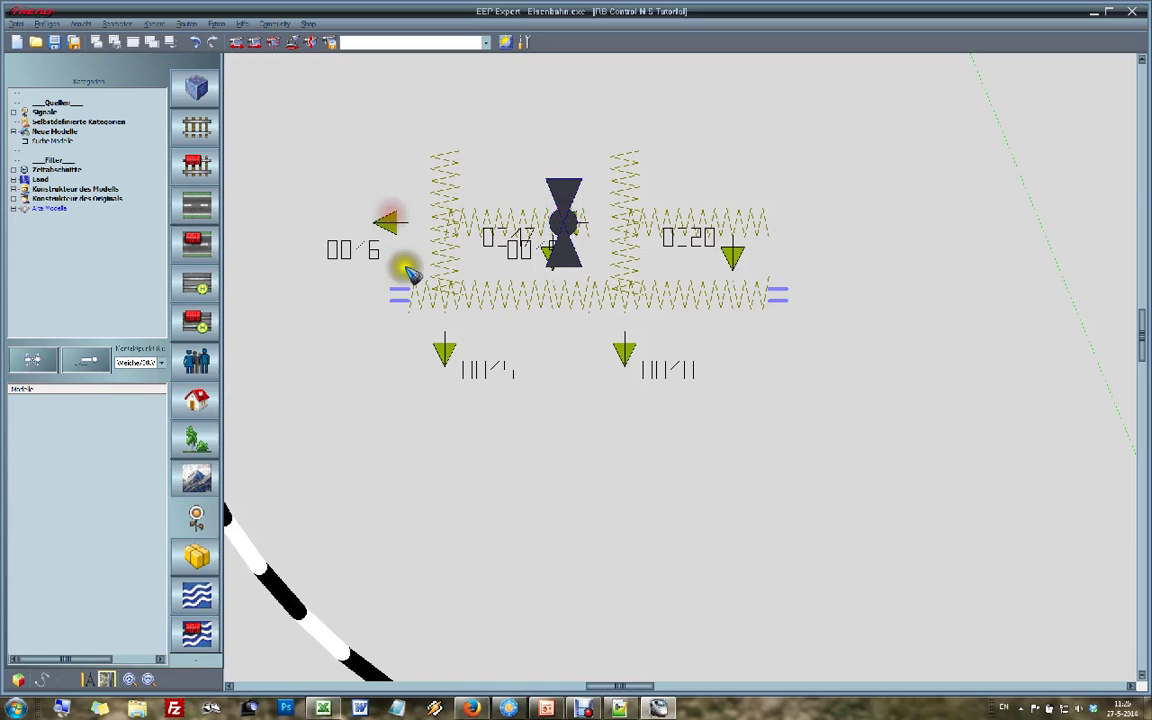
{"action": "left_click", "coordinate": [421, 300]}
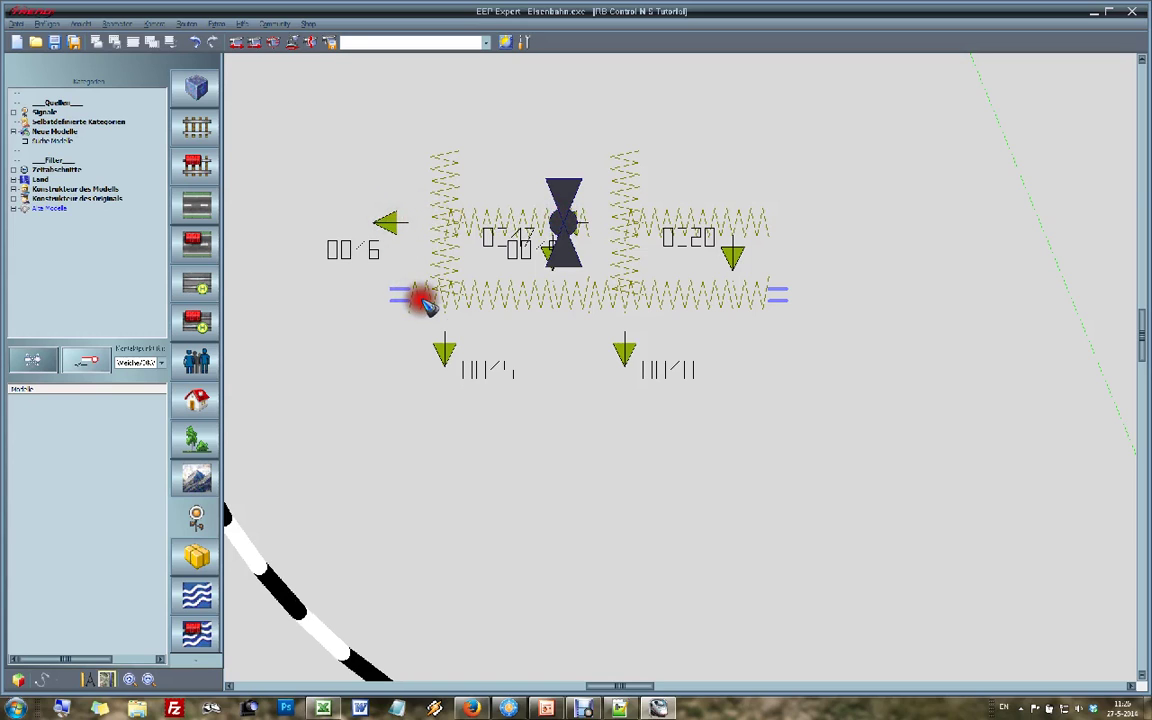
{"action": "left_click", "coordinate": [496, 222]}
{"action": "left_click_drag", "start_coordinate": [496, 222], "coordinate": [563, 222]}
- Examine the three entry switches at the west end of the upper station
{"action": "scroll", "coordinate": [563, 222], "scroll_direction": "down", "scroll_amount": 2}
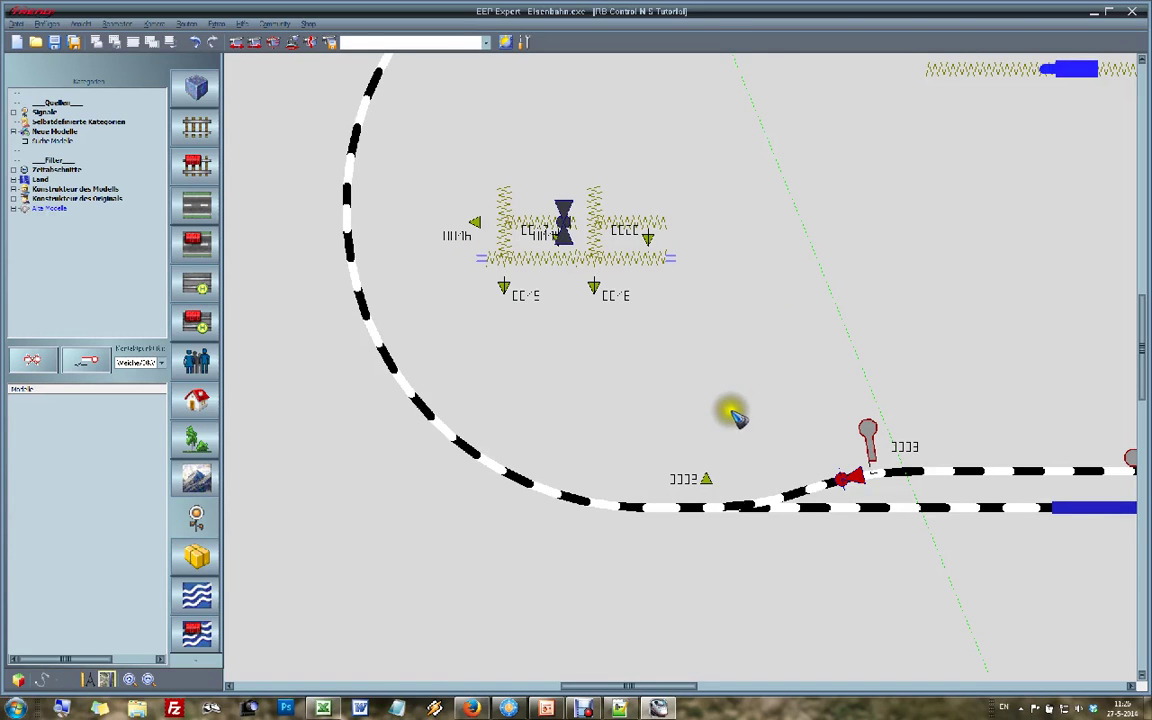
{"action": "scroll", "coordinate": [663, 80], "scroll_direction": "up", "scroll_amount": 5}
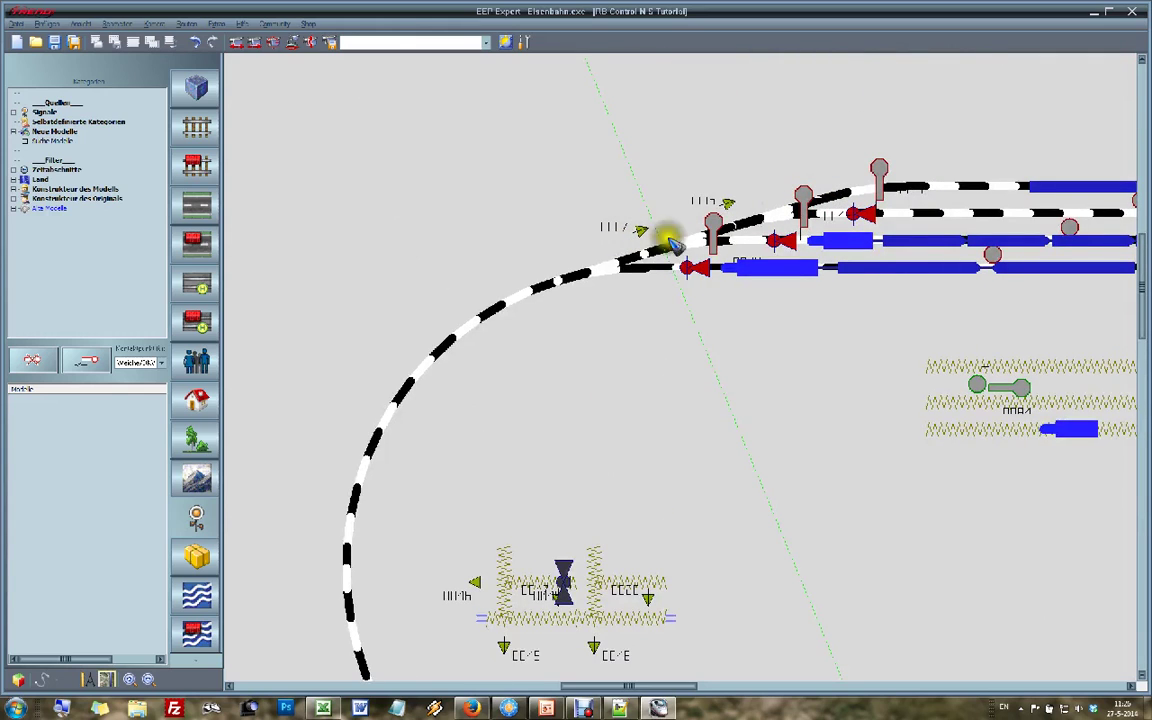
{"action": "left_click", "coordinate": [791, 134]}
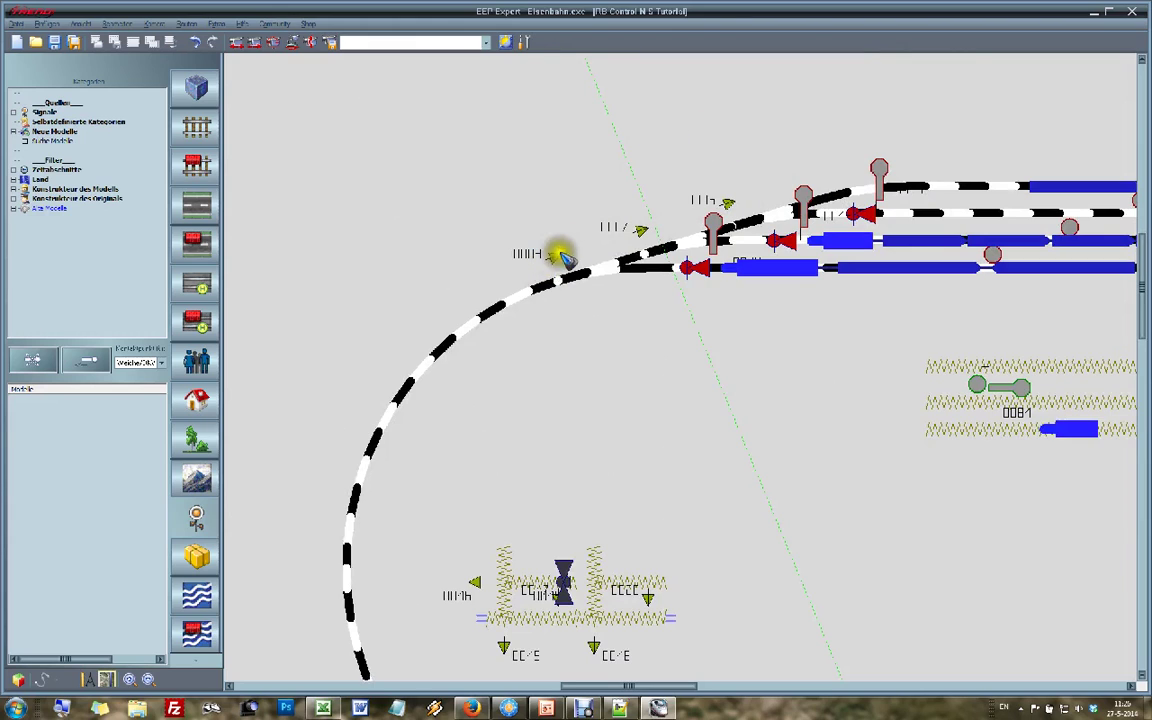
{"action": "left_click", "coordinate": [555, 258]}
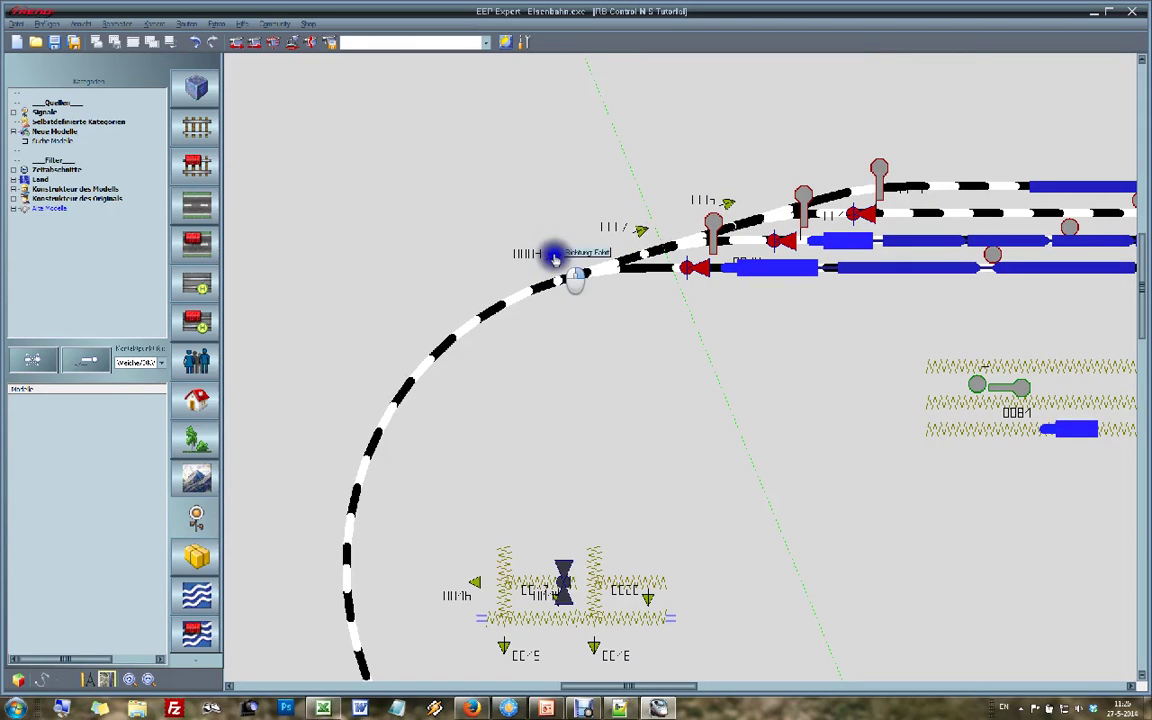
{"action": "left_click", "coordinate": [640, 233]}
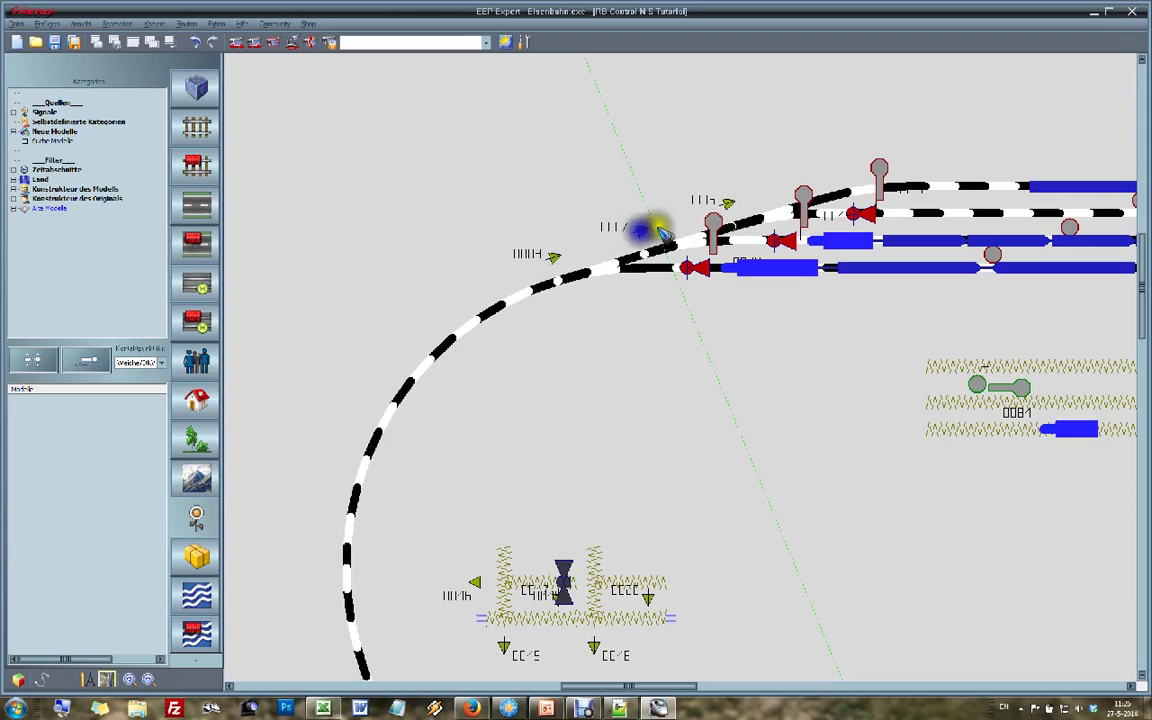
{"action": "left_click", "coordinate": [725, 204]}
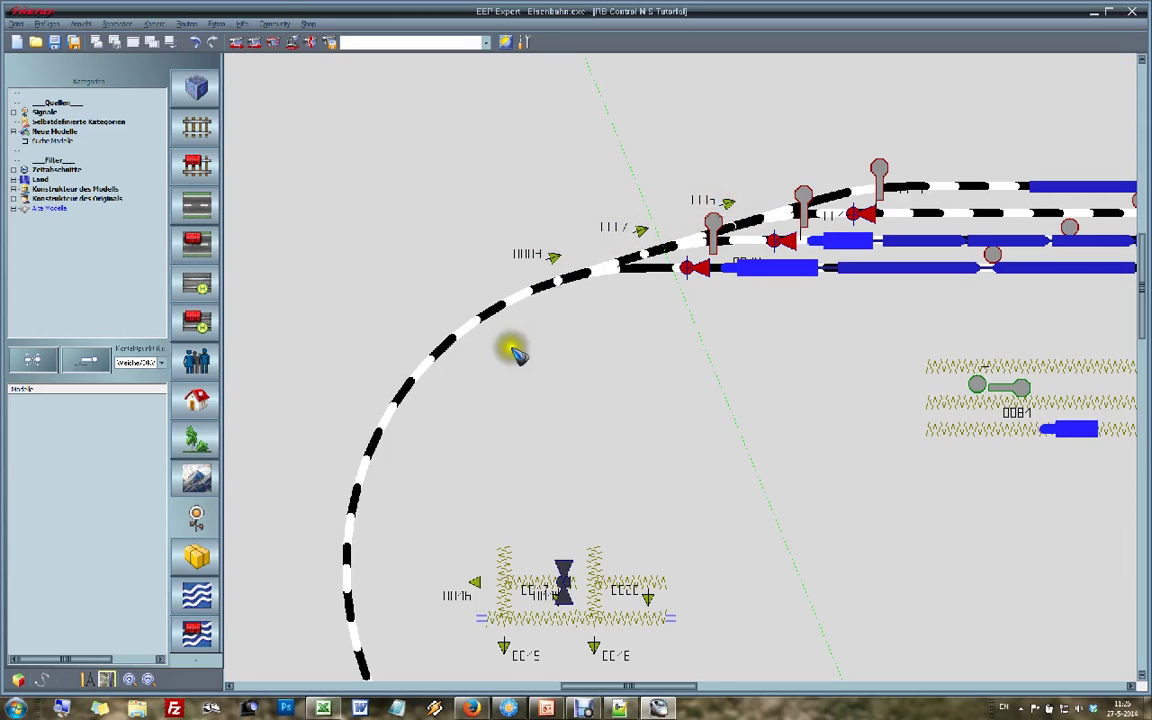
{"action": "left_click", "coordinate": [537, 300]}
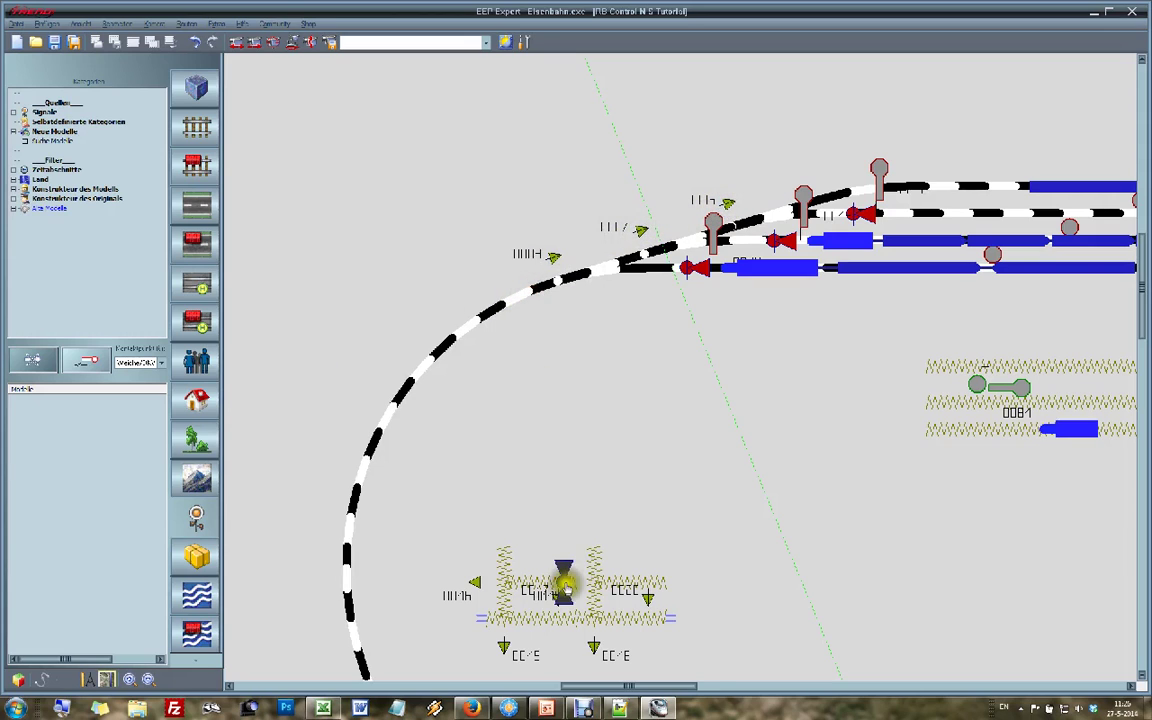
{"action": "left_click", "coordinate": [533, 580]}
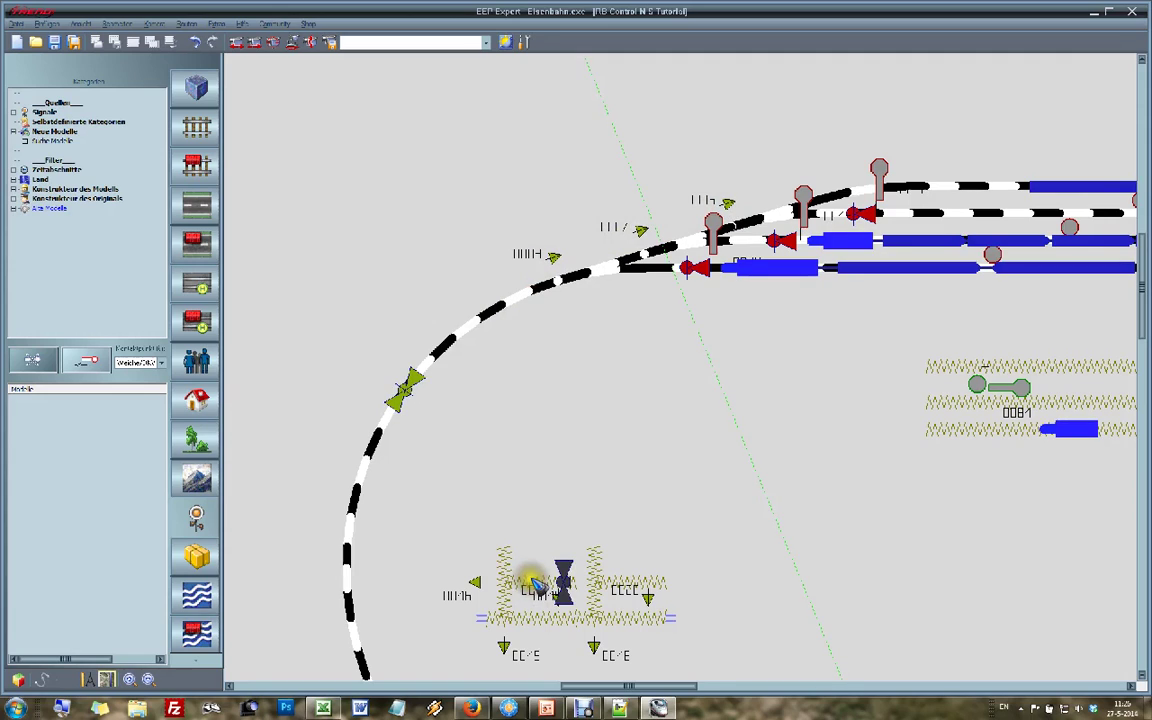
{"action": "left_click", "coordinate": [408, 398]}
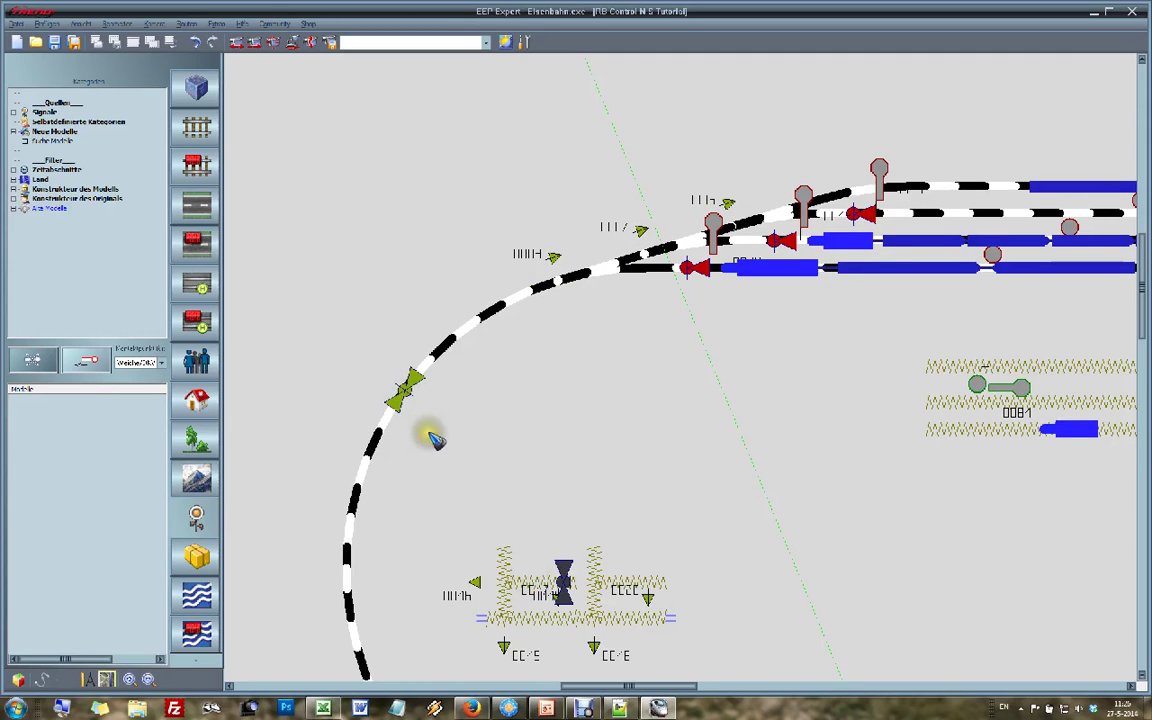
{"action": "left_click", "coordinate": [410, 396]}
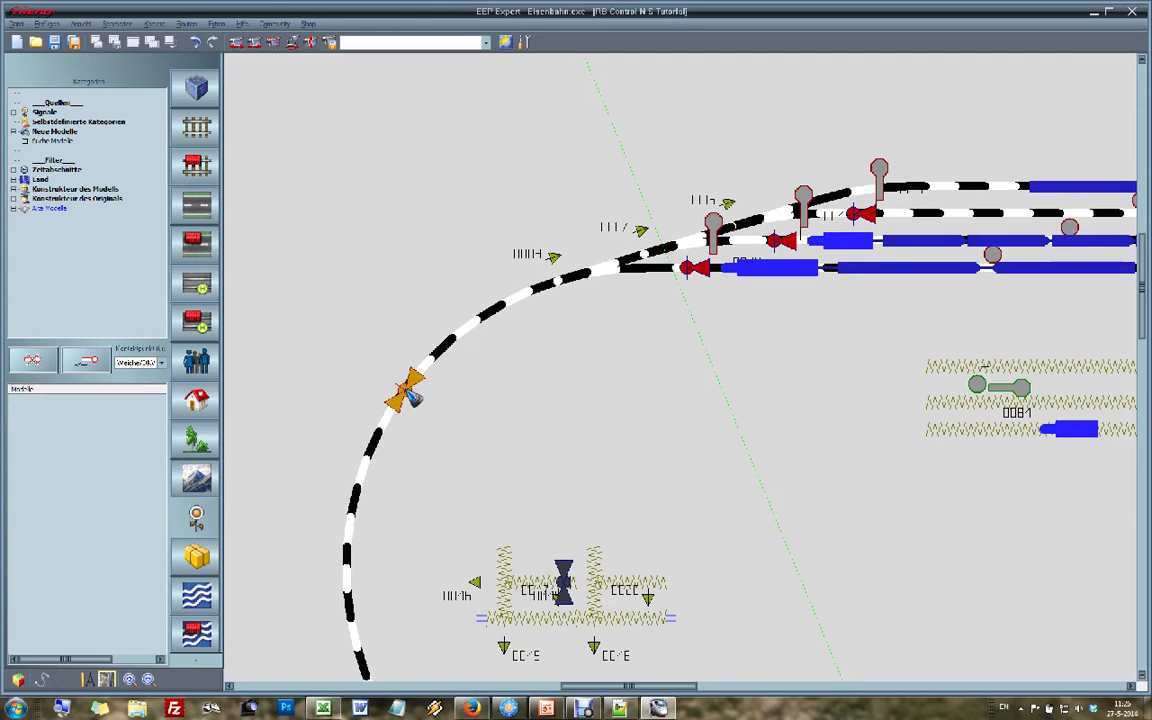
{"action": "key", "text": "Delete"}
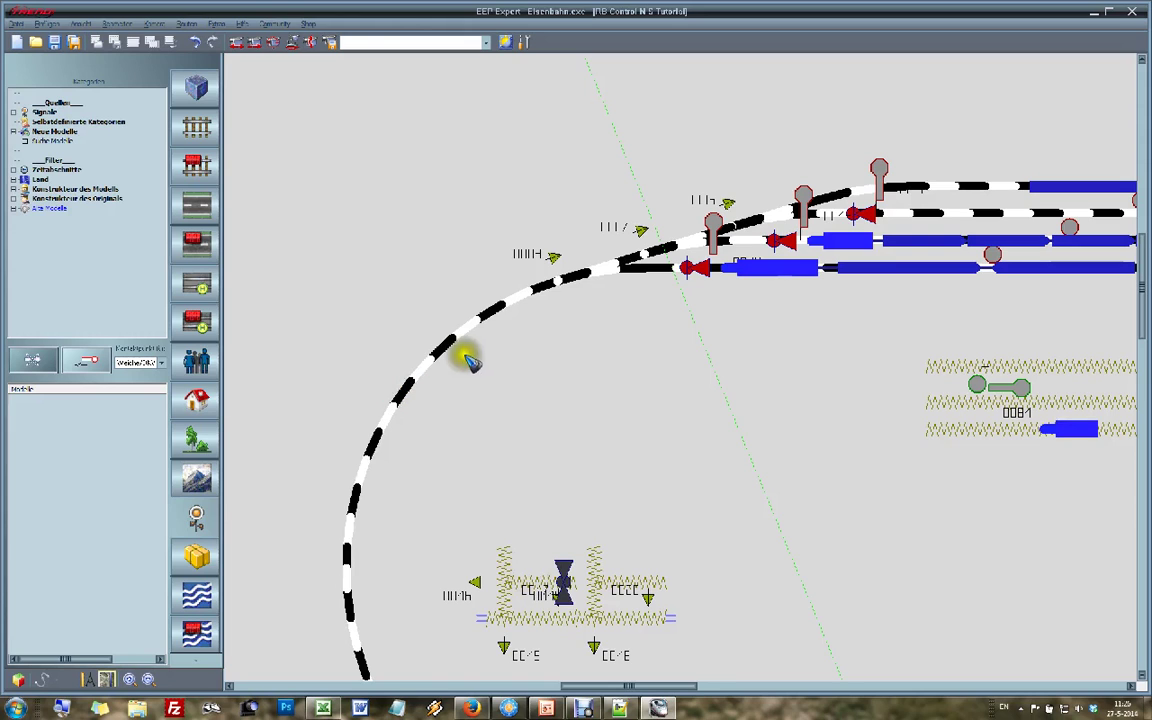
{"action": "scroll", "coordinate": [480, 580], "scroll_direction": "down", "scroll_amount": 1}
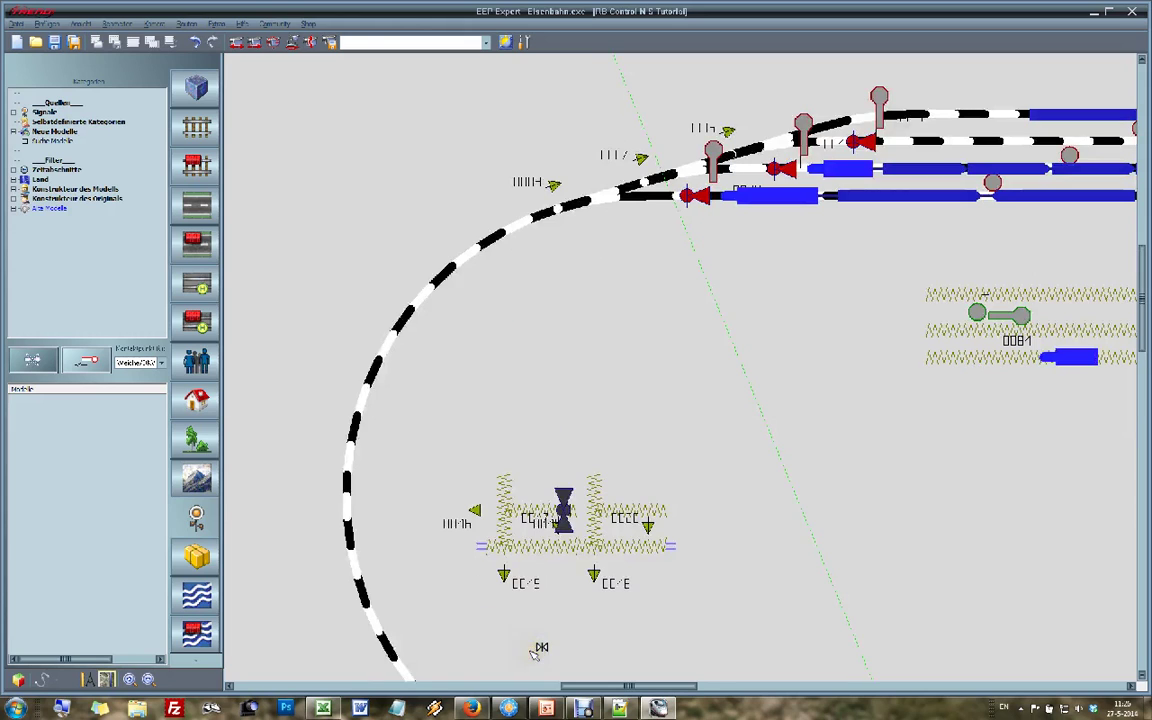
{"action": "left_click", "coordinate": [535, 513]}
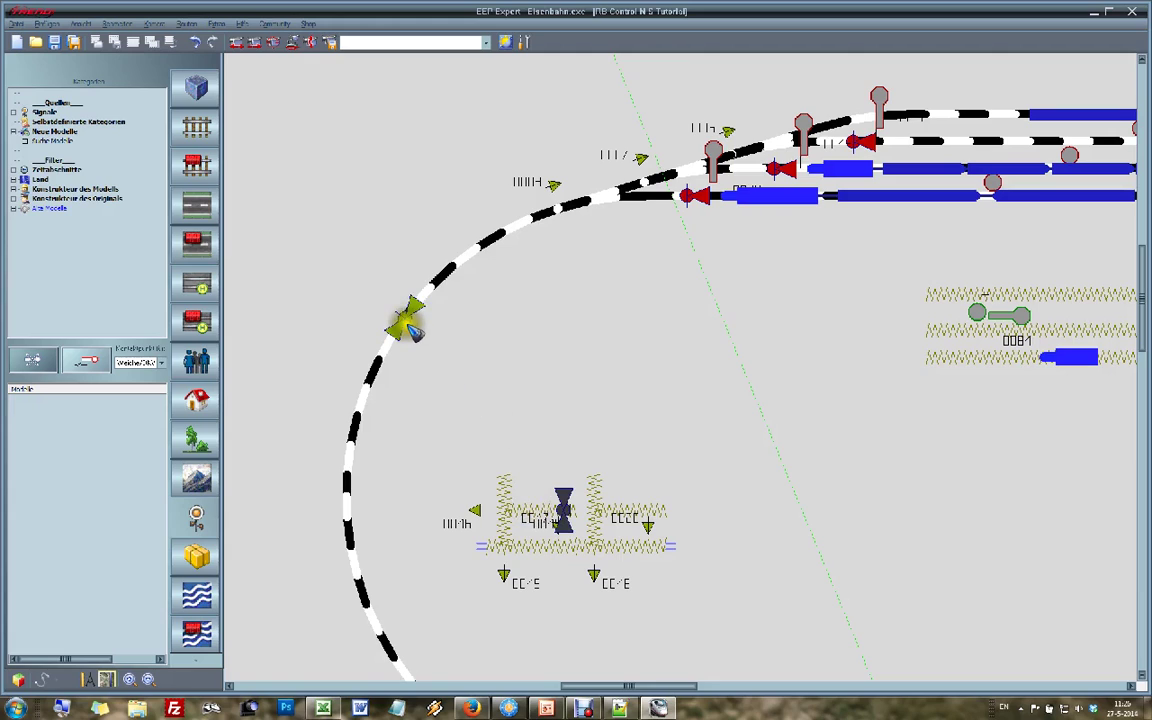
{"action": "left_click", "coordinate": [404, 318]}
{"action": "key", "text": "Delete"}
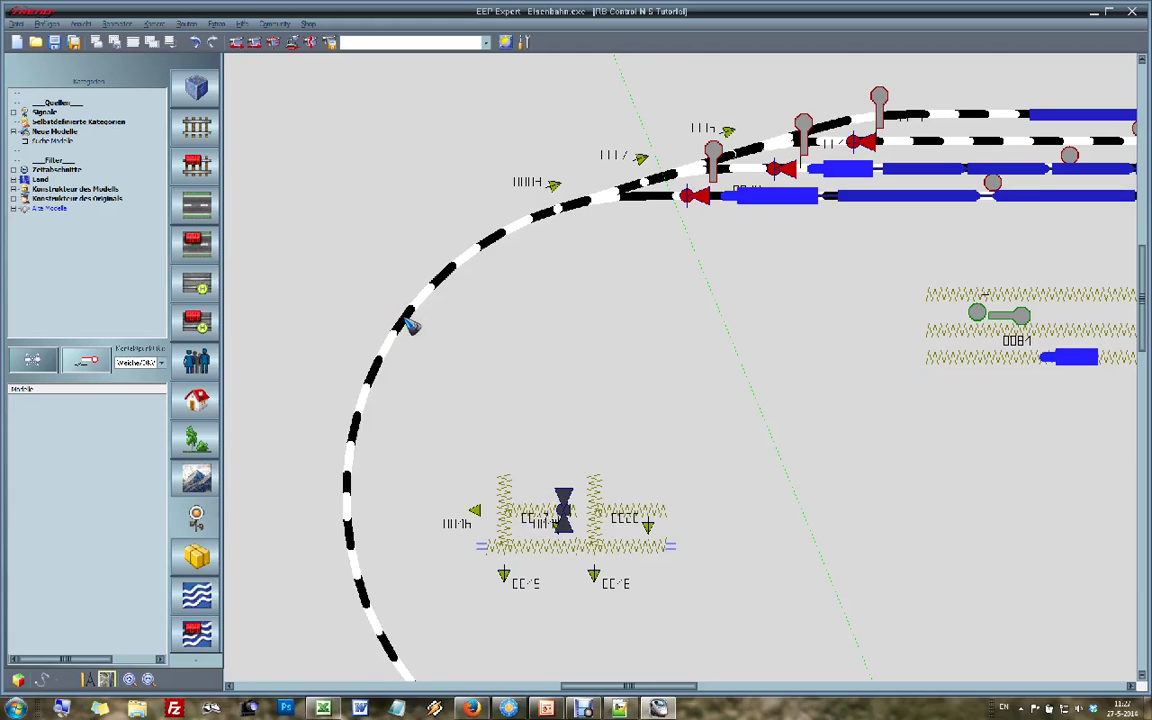
- Place a switch contact at the west end of the west circuit's lower track and stack it on the dark group contact
{"action": "left_click", "coordinate": [504, 237]}
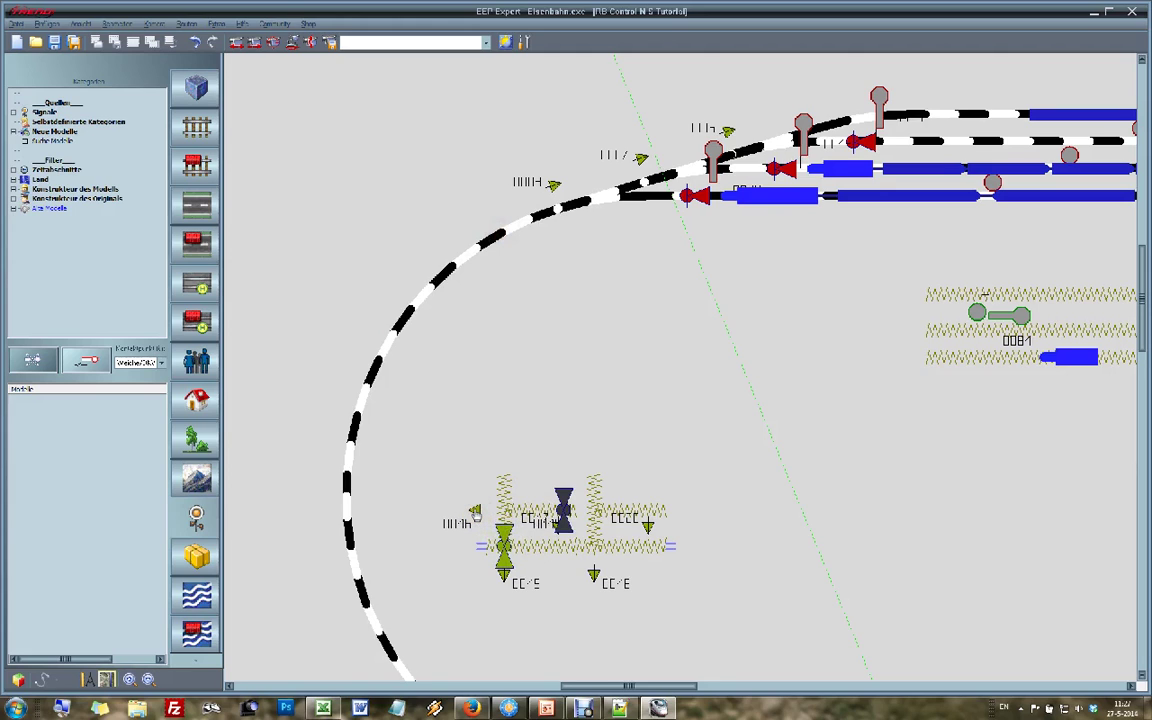
{"action": "left_click", "coordinate": [475, 511]}
{"action": "left_click", "coordinate": [509, 548]}
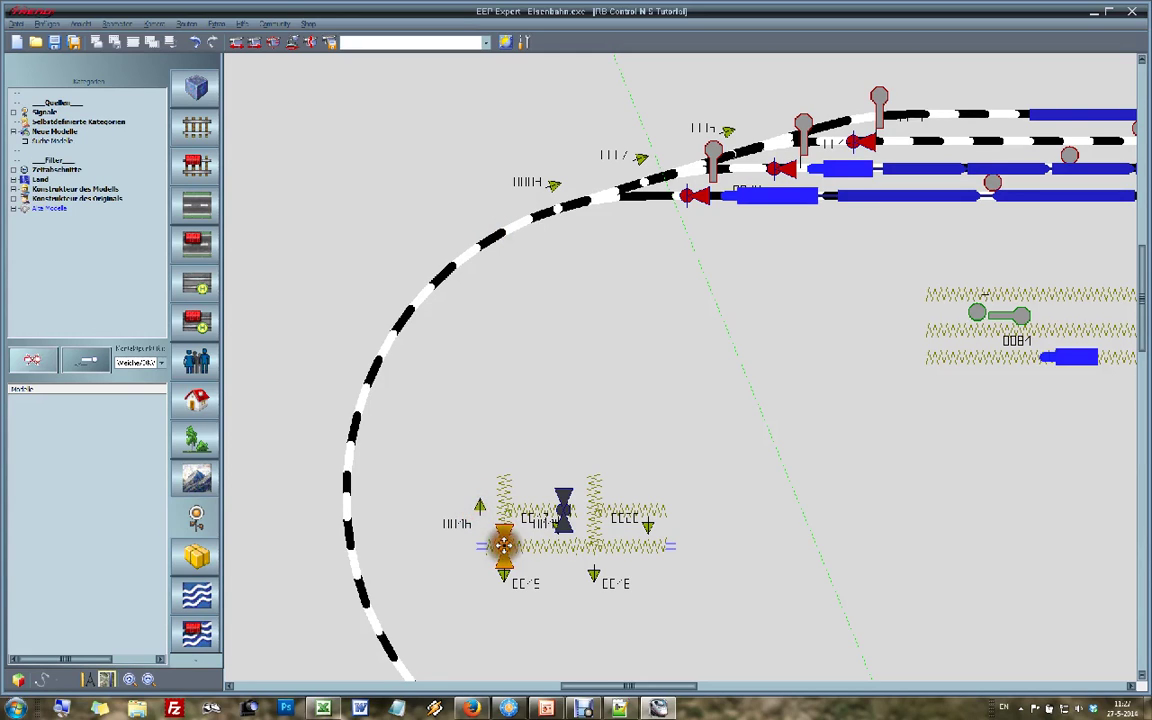
{"action": "left_click_drag", "start_coordinate": [504, 546], "coordinate": [562, 509]}
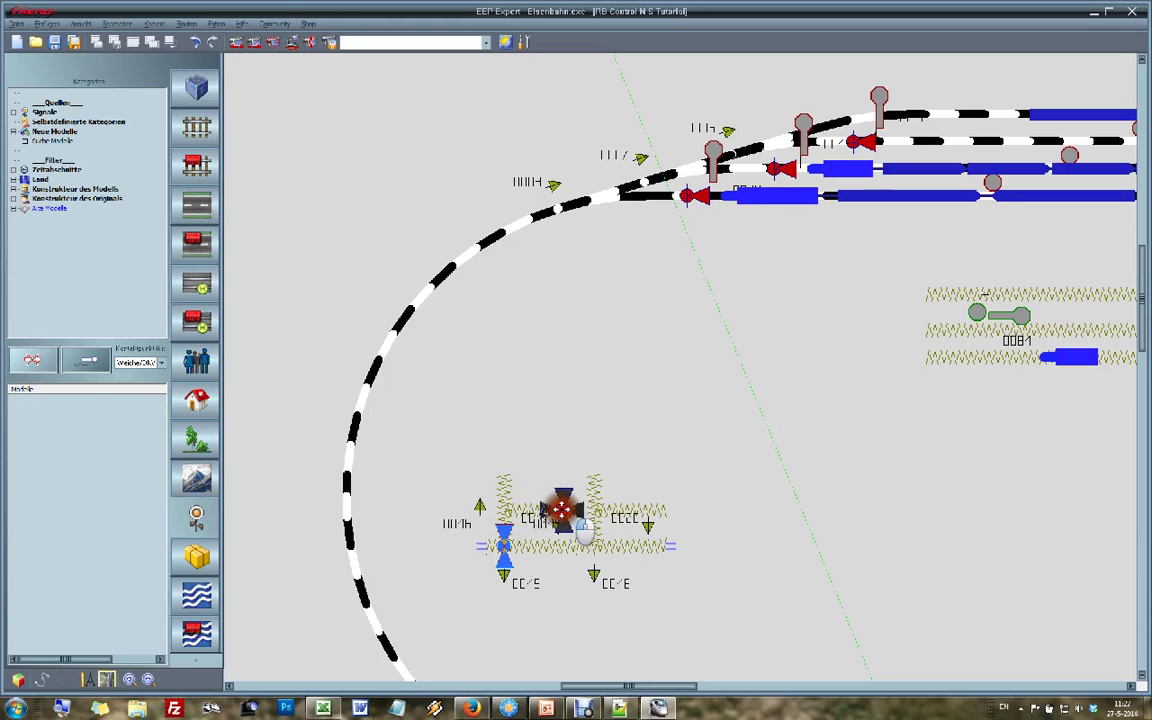
{"action": "left_click", "coordinate": [478, 509]}
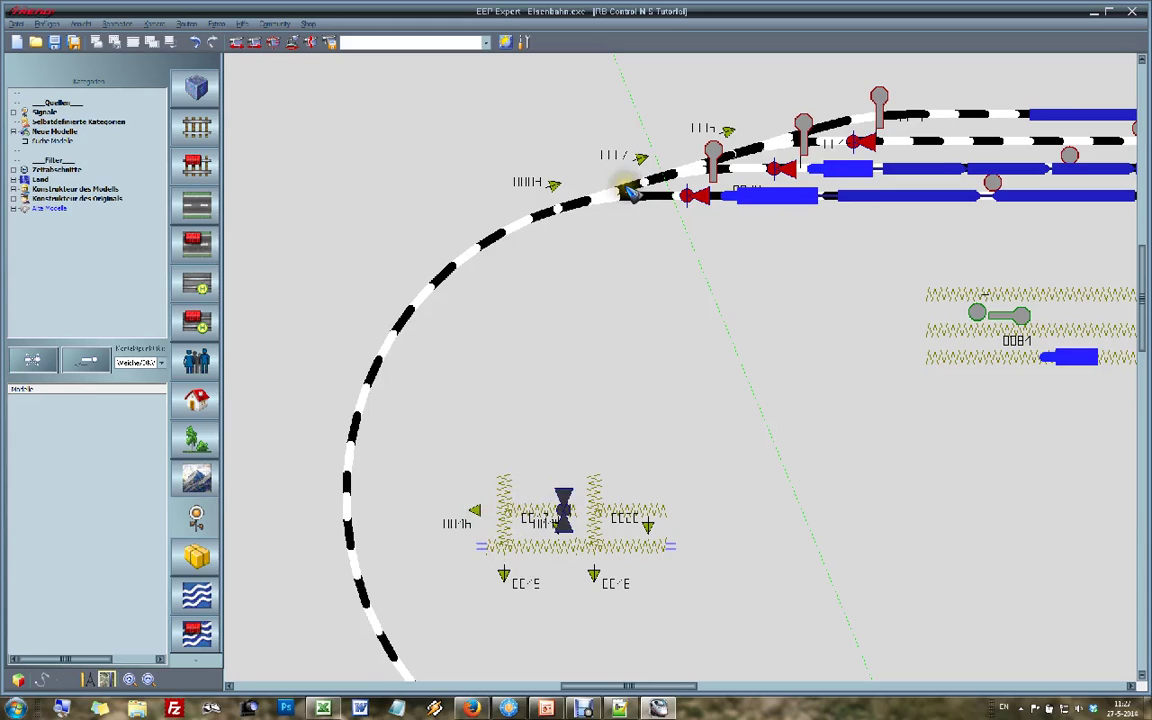
- Place a switch contact for the upper station's westernmost entry switch on the west circuit's upper track and stack it on the group contact
{"action": "left_click", "coordinate": [630, 192]}
{"action": "left_click", "coordinate": [533, 508]}
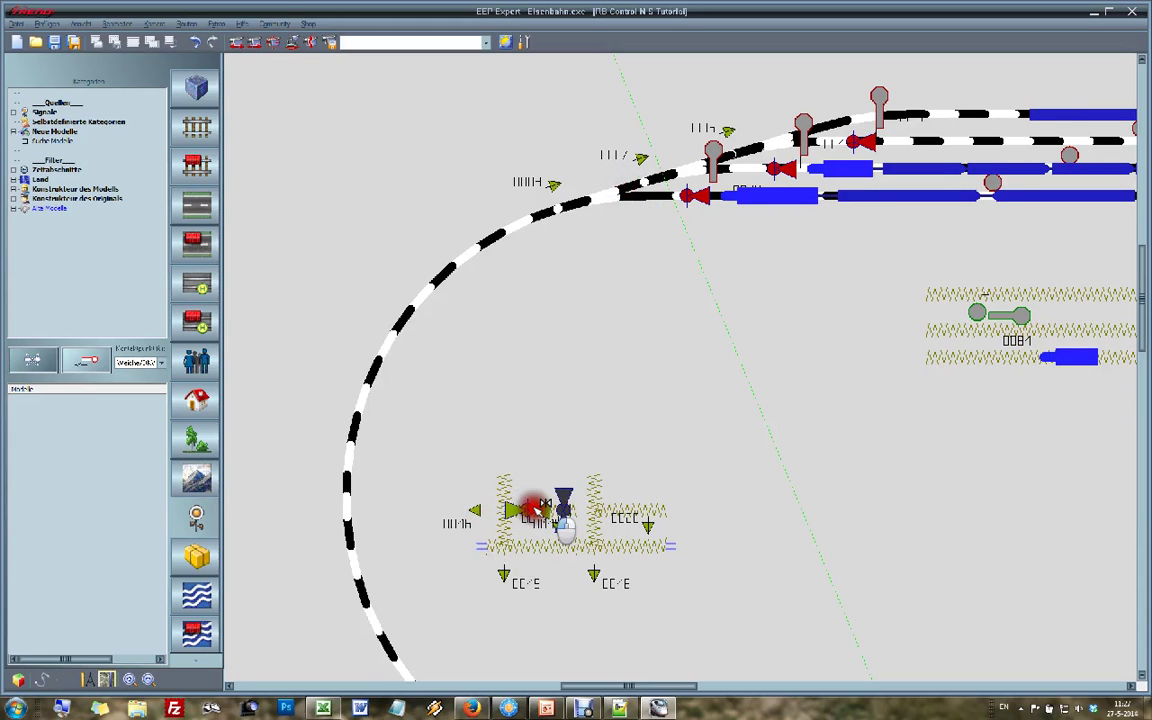
{"action": "left_click", "coordinate": [564, 512]}
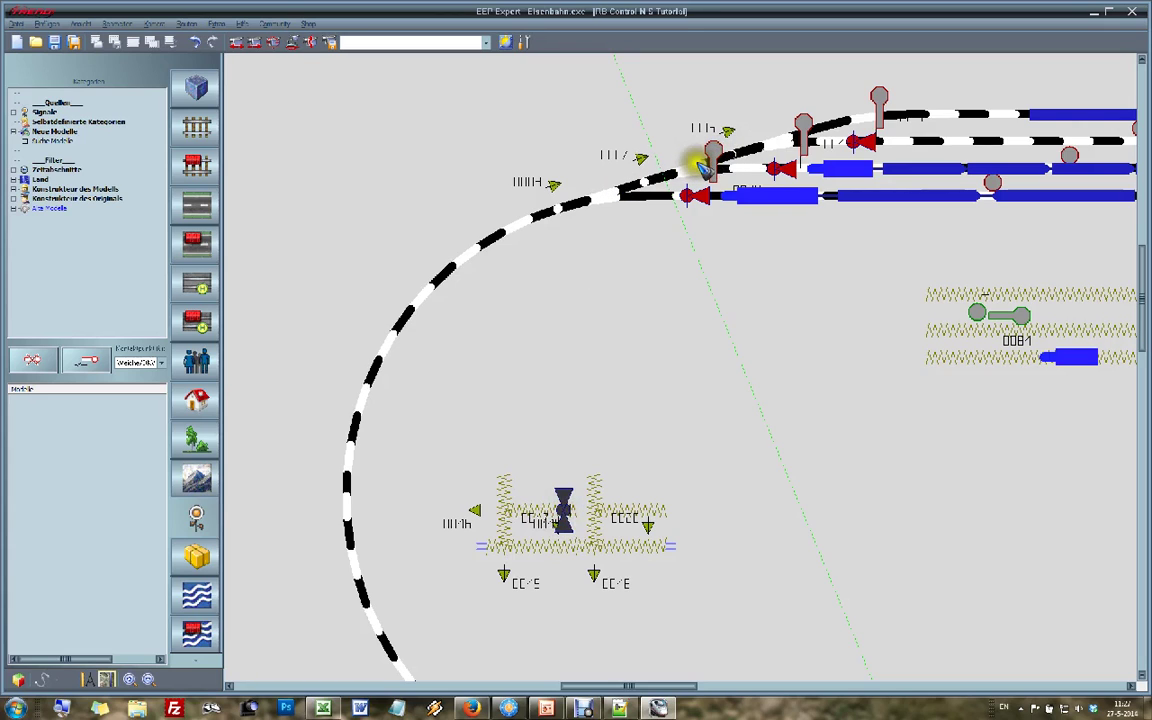
- Place a contact for the next entry switch to the east on the west circuit's upper track and move it onto the group contact
{"action": "left_click", "coordinate": [702, 165]}
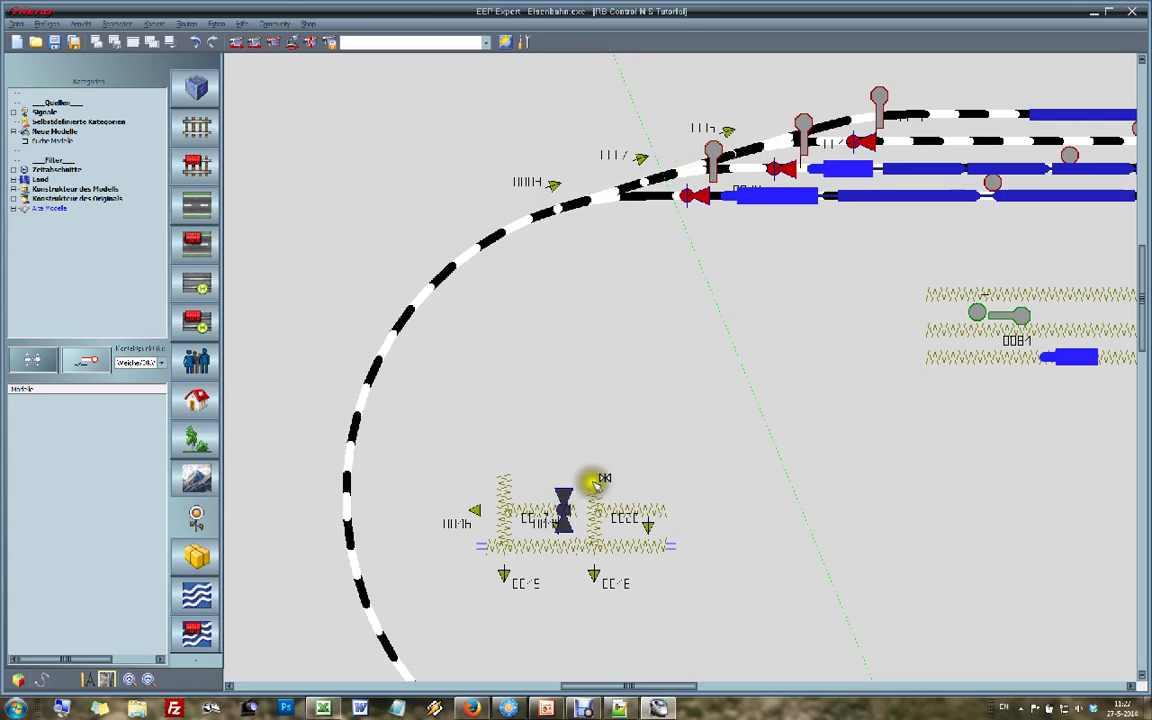
{"action": "left_click", "coordinate": [531, 510]}
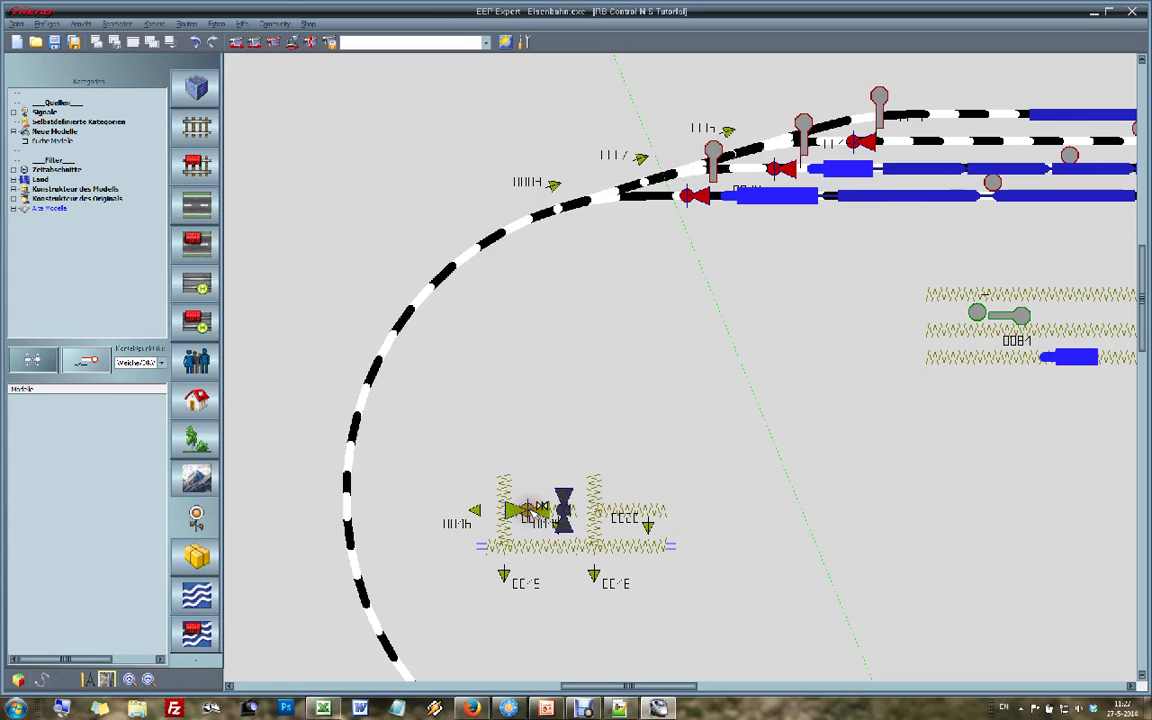
{"action": "left_click", "coordinate": [531, 510]}
{"action": "left_click", "coordinate": [558, 513]}
{"action": "left_click_drag", "start_coordinate": [558, 513], "coordinate": [564, 516]}
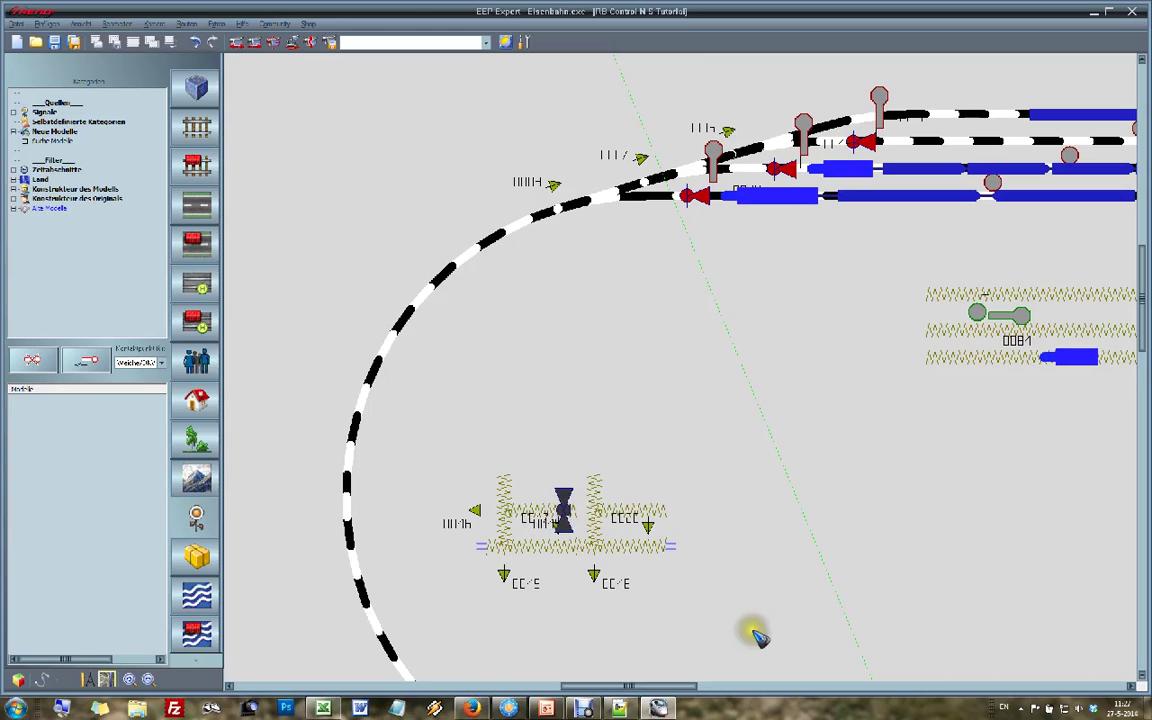
- Change the contact type to Signal and place a contact for signal 0009 on the west circuit's upper horizontal track
{"action": "scroll", "coordinate": [765, 668], "scroll_direction": "down", "scroll_amount": 3}
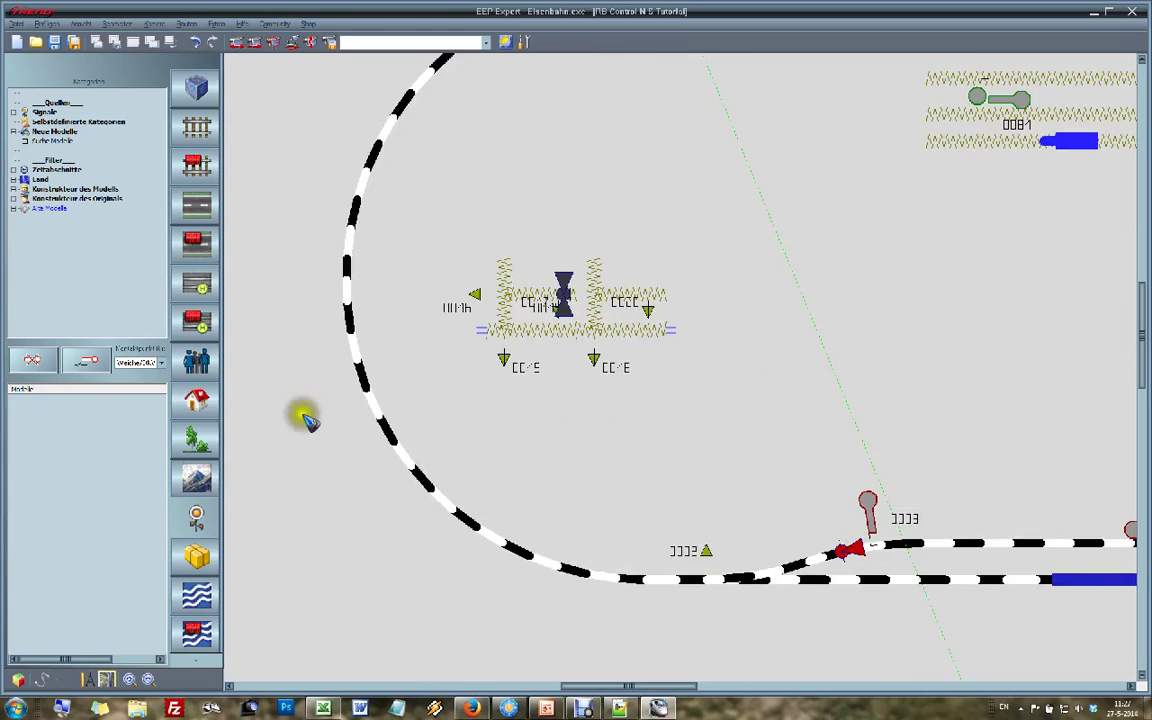
{"action": "left_click", "coordinate": [141, 362]}
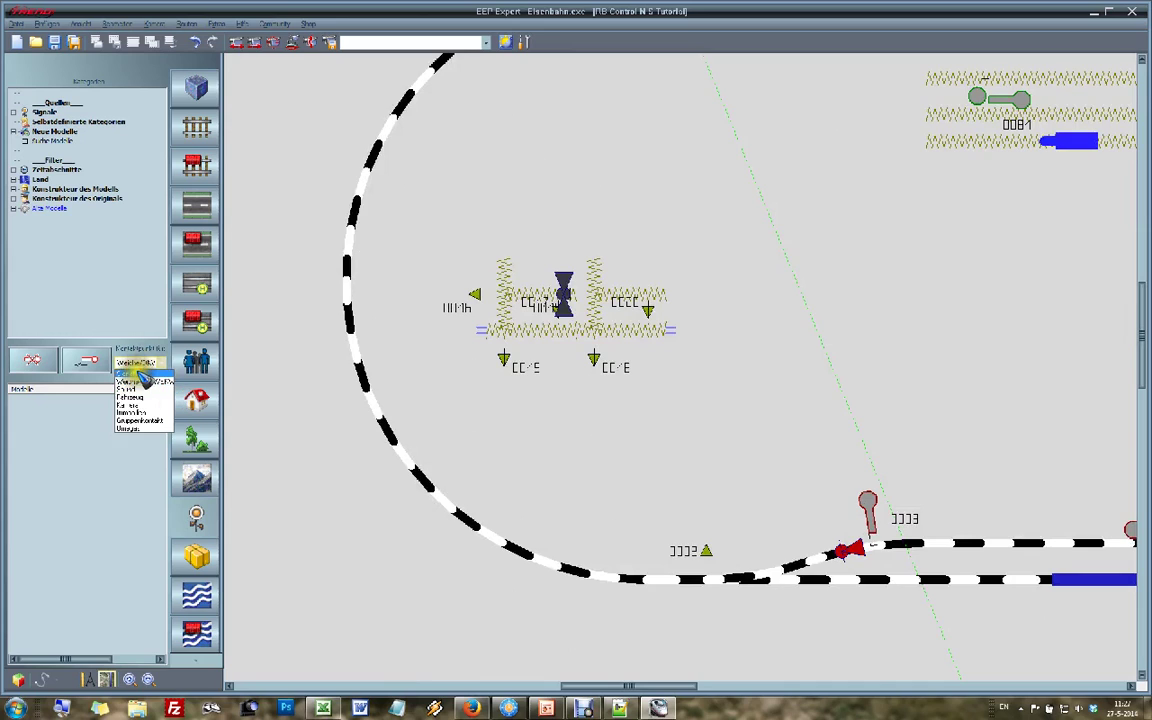
{"action": "left_click", "coordinate": [145, 378]}
{"action": "left_click", "coordinate": [869, 501]}
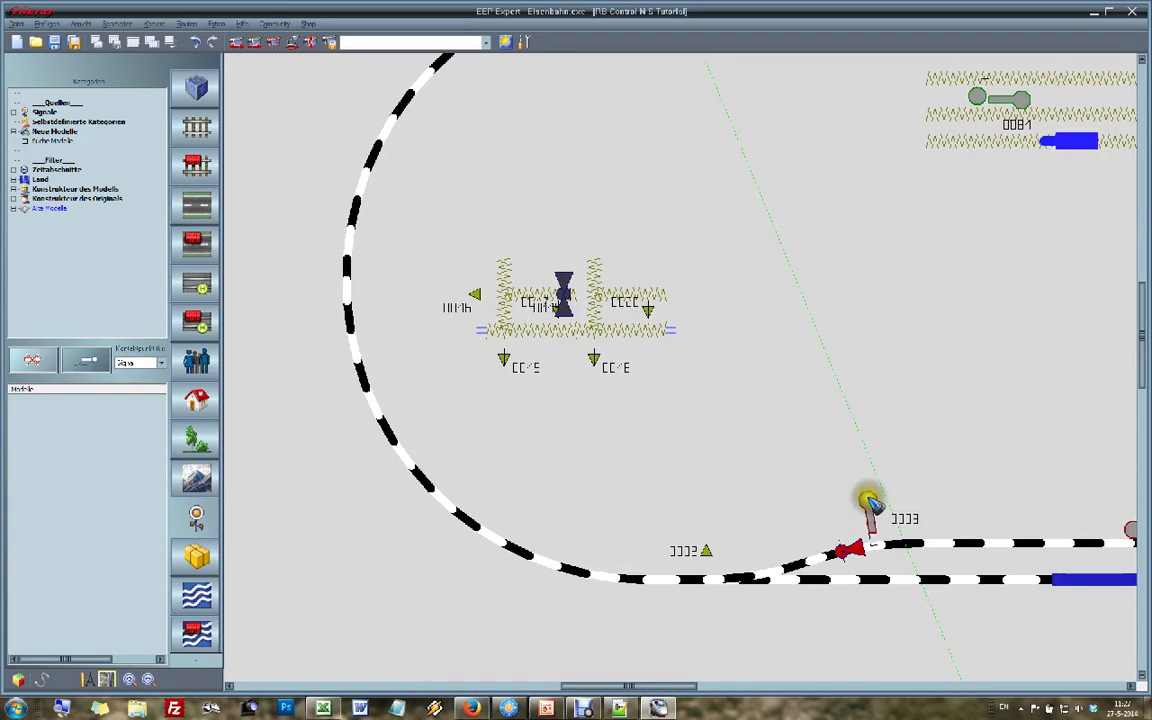
{"action": "left_click", "coordinate": [869, 502]}
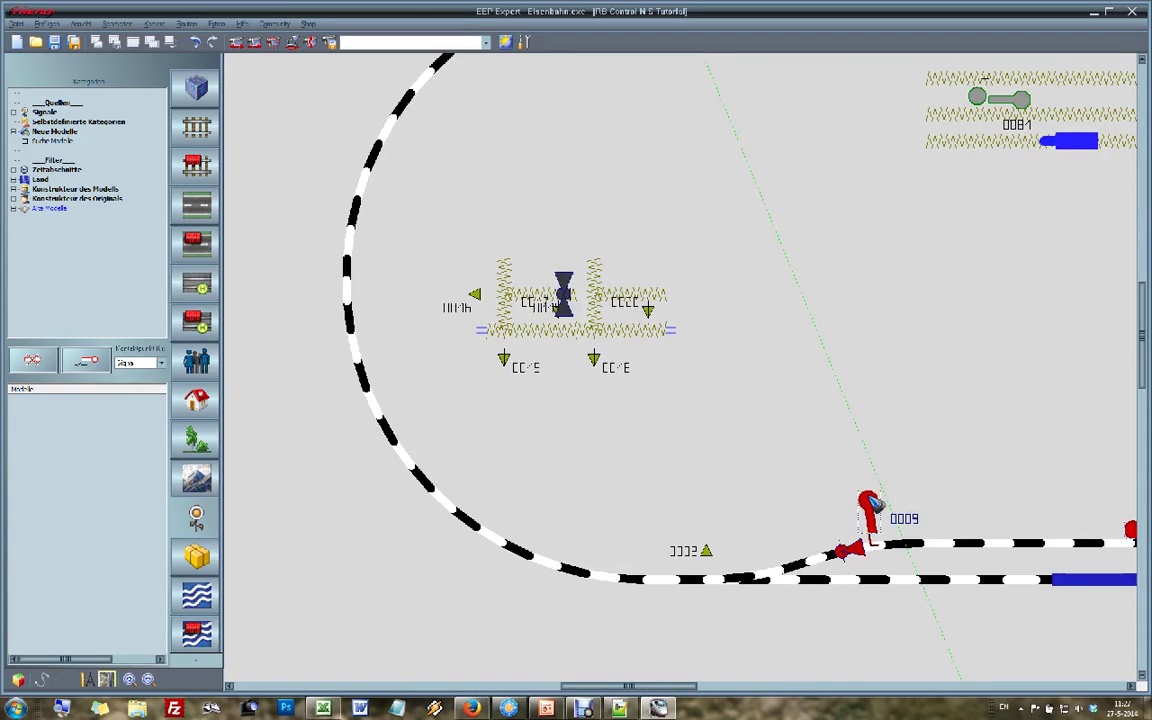
{"action": "left_click", "coordinate": [90, 364]}
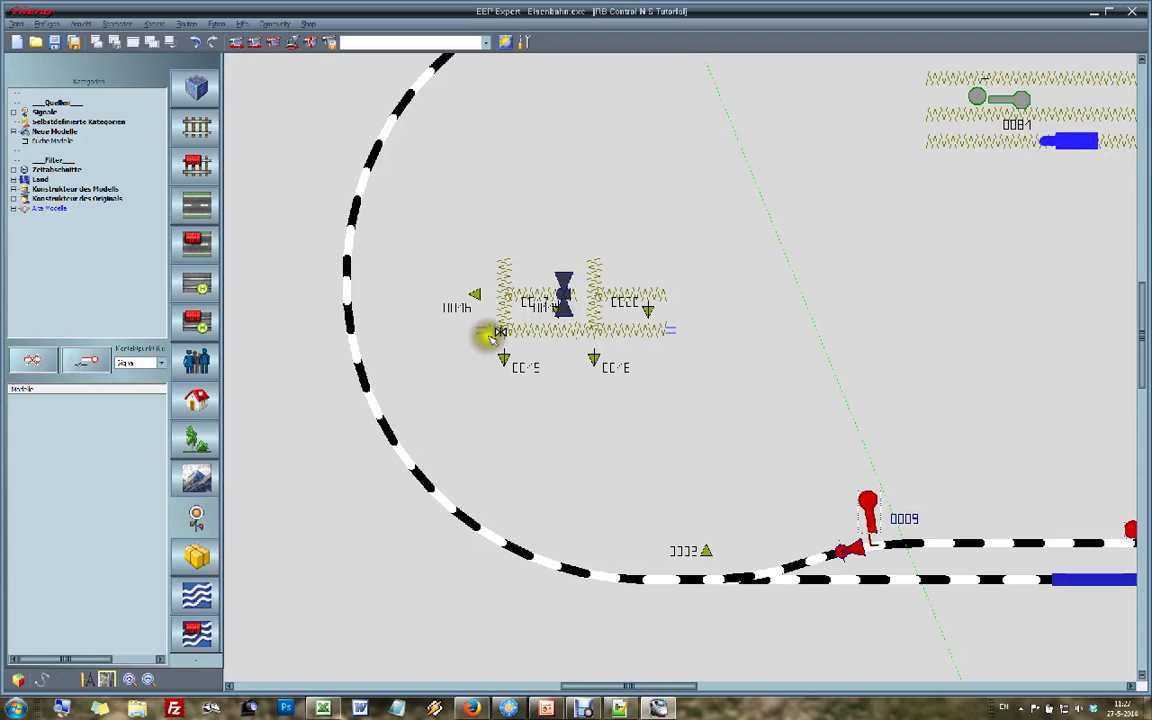
{"action": "left_click", "coordinate": [533, 292]}
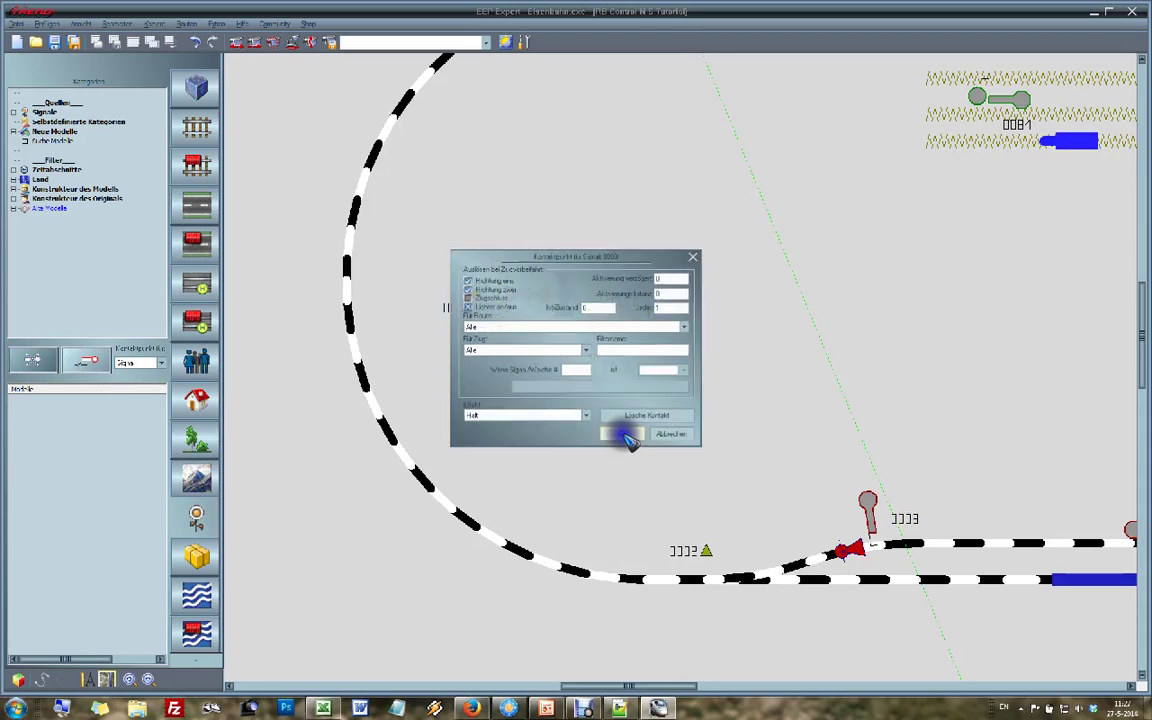
- Choose the effect of the signal 0009 contact and stack the contact on the west circuit's group contact
{"action": "left_click", "coordinate": [512, 418]}
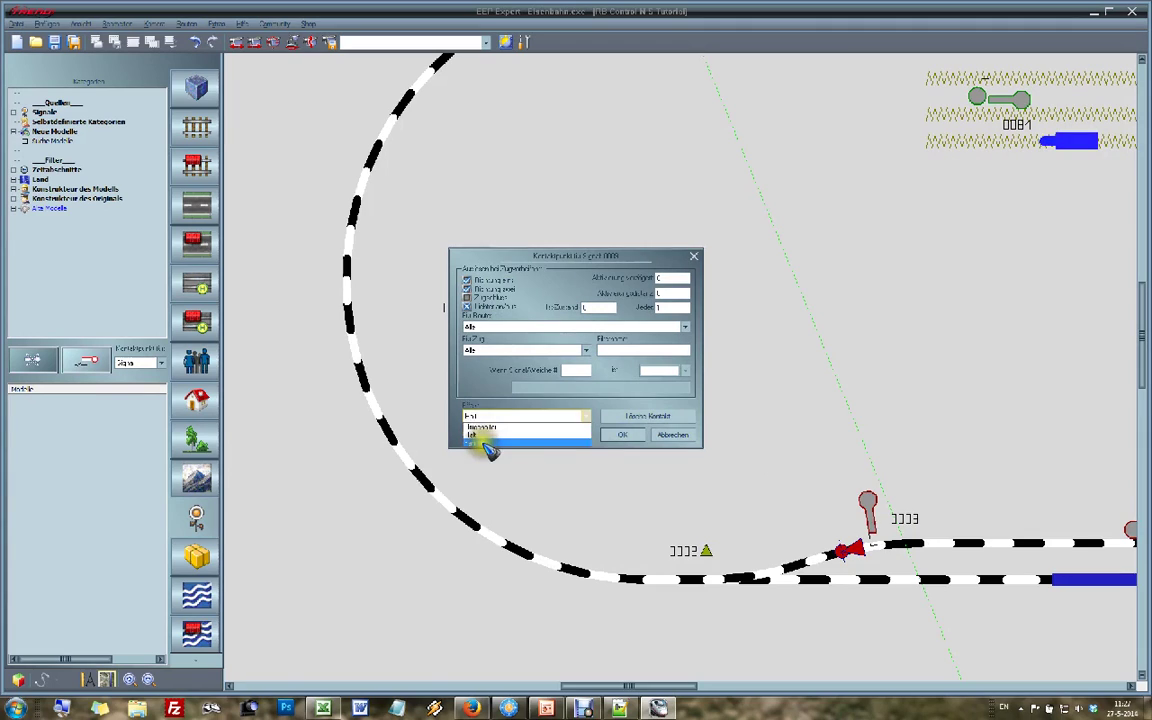
{"action": "left_click", "coordinate": [481, 441]}
{"action": "left_click", "coordinate": [621, 435]}
{"action": "left_click", "coordinate": [540, 295]}
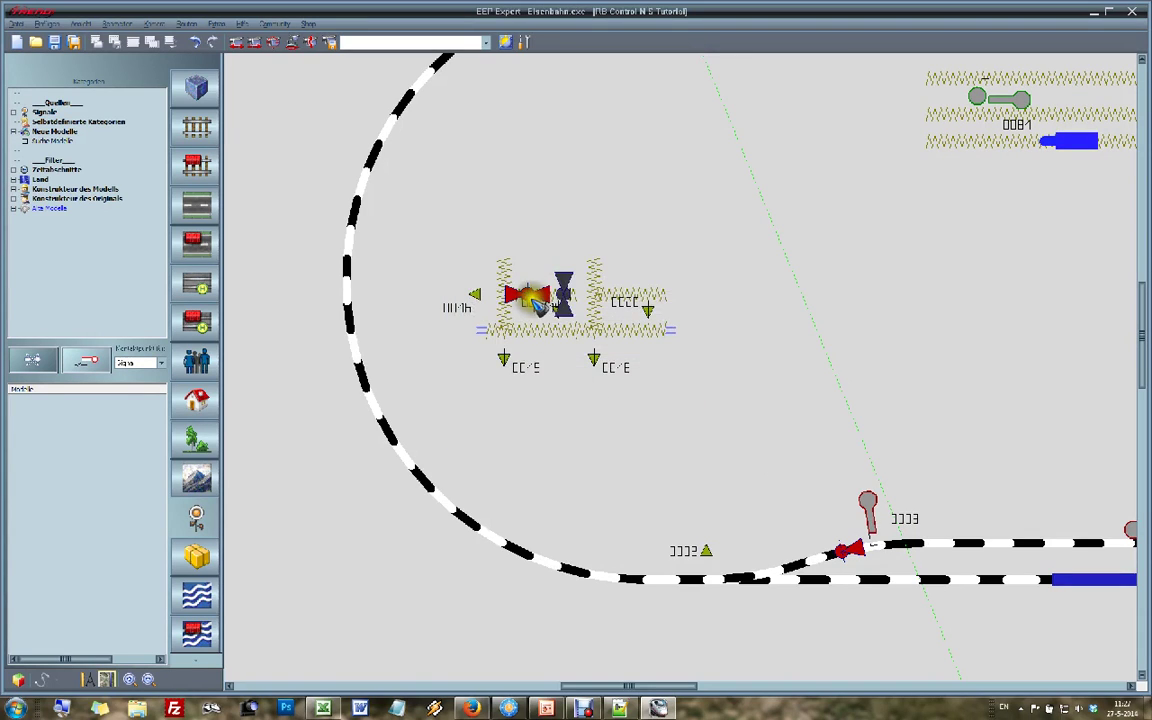
{"action": "left_click_drag", "start_coordinate": [542, 295], "coordinate": [563, 297]}
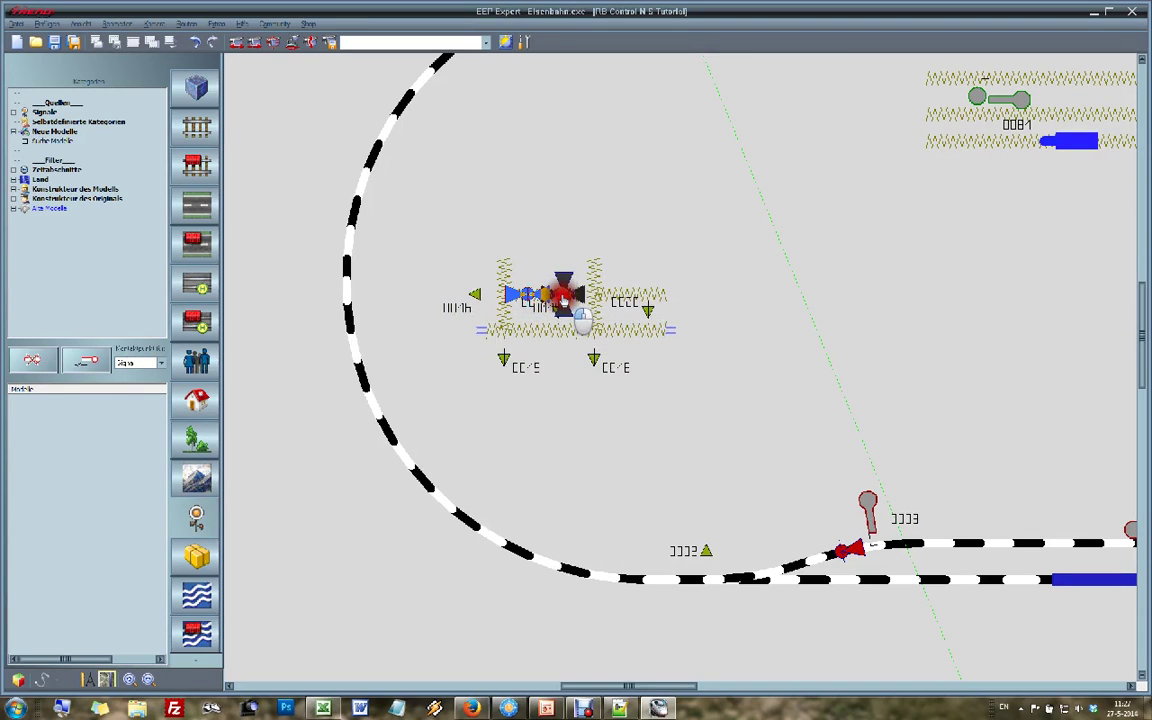
- Change the contact type to Weiche and place a west circuit switch contact on the lower station's upper track, east of signal 0009
{"action": "mouse_move", "coordinate": [1127, 500]}
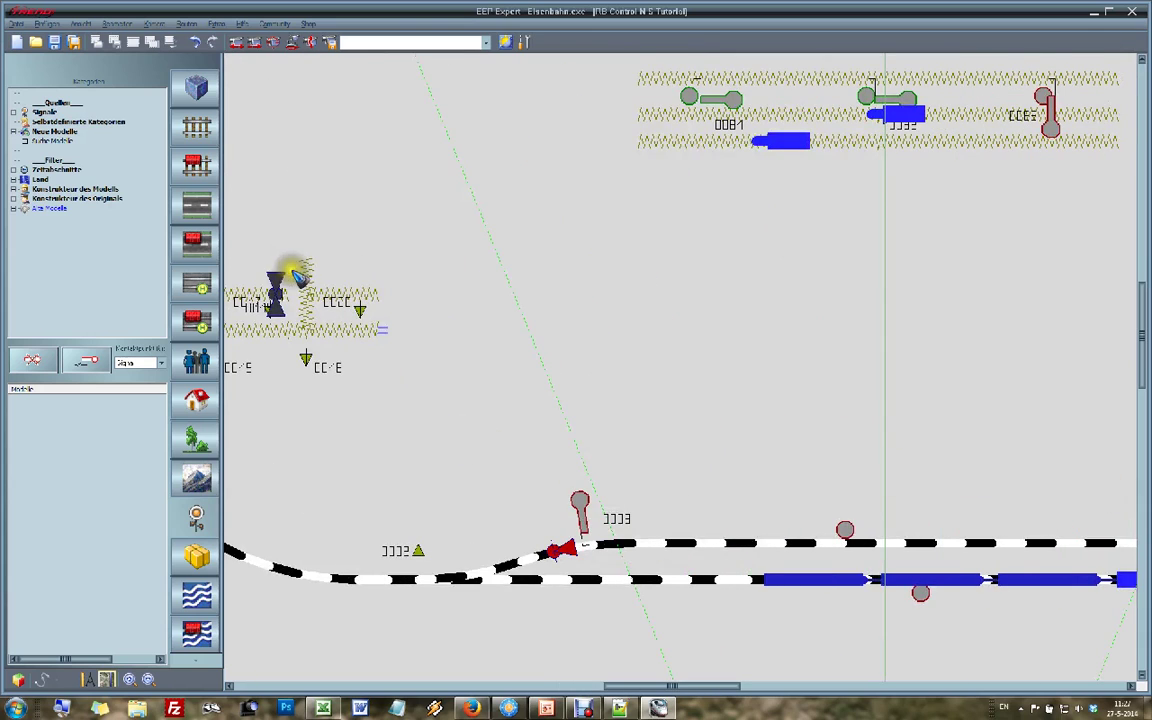
{"action": "left_click", "coordinate": [148, 361]}
{"action": "left_click", "coordinate": [137, 384]}
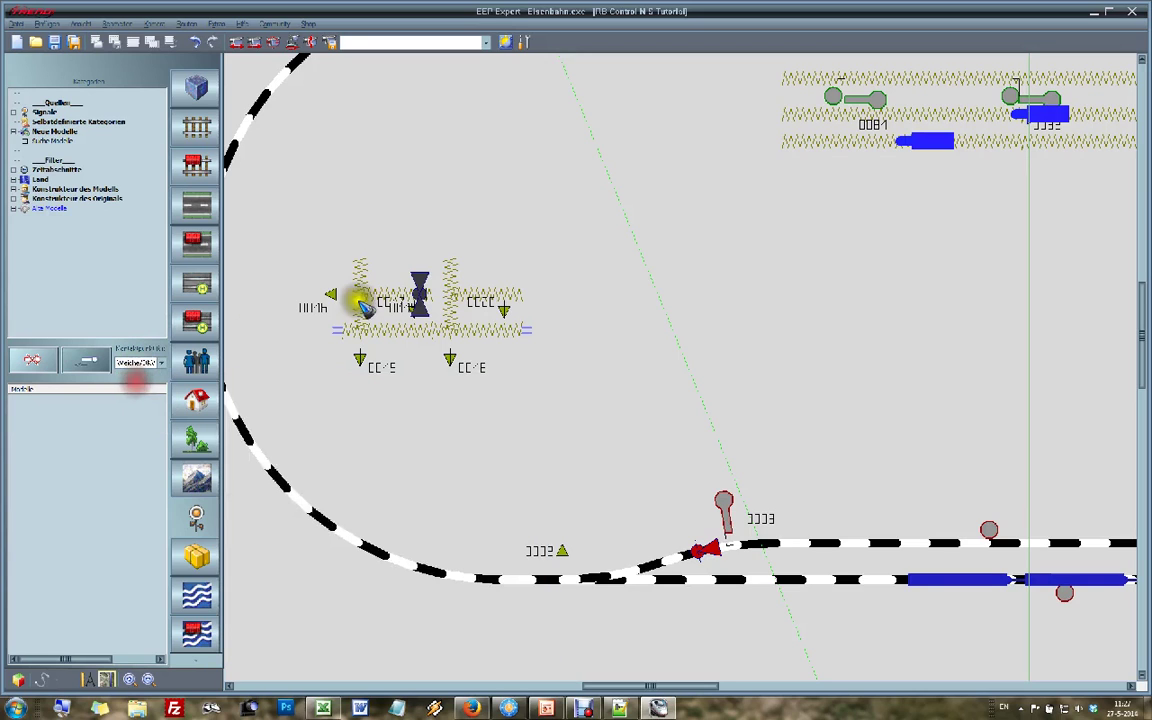
{"action": "left_click", "coordinate": [365, 318]}
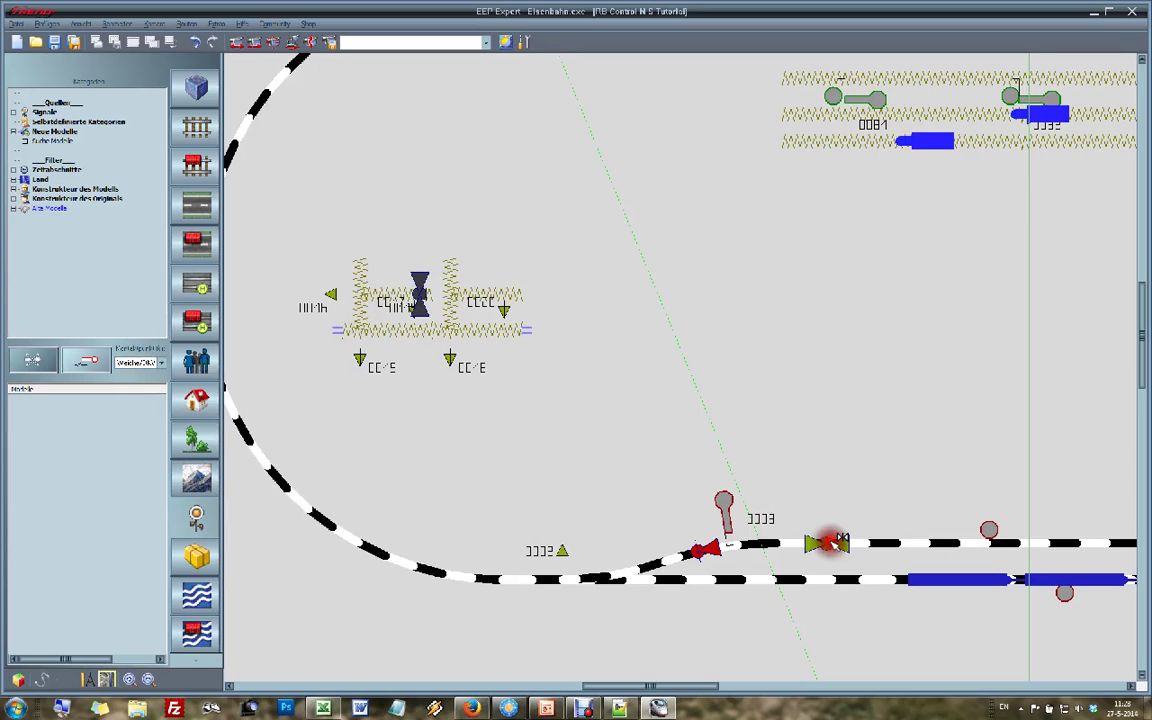
{"action": "right_click", "coordinate": [835, 543]}
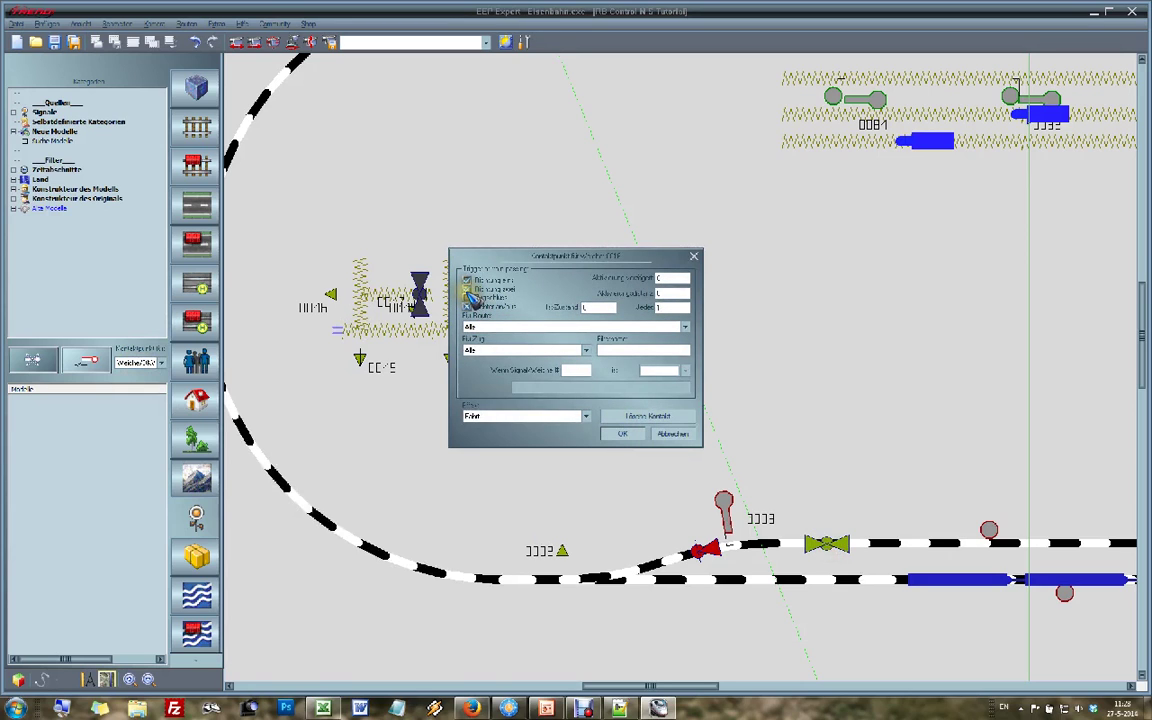
- Set the lower station contact's effect to Abzweig and make it trigger only for Richtung zwei
{"action": "left_click", "coordinate": [478, 415]}
{"action": "left_click", "coordinate": [490, 436]}
{"action": "left_click", "coordinate": [620, 434]}
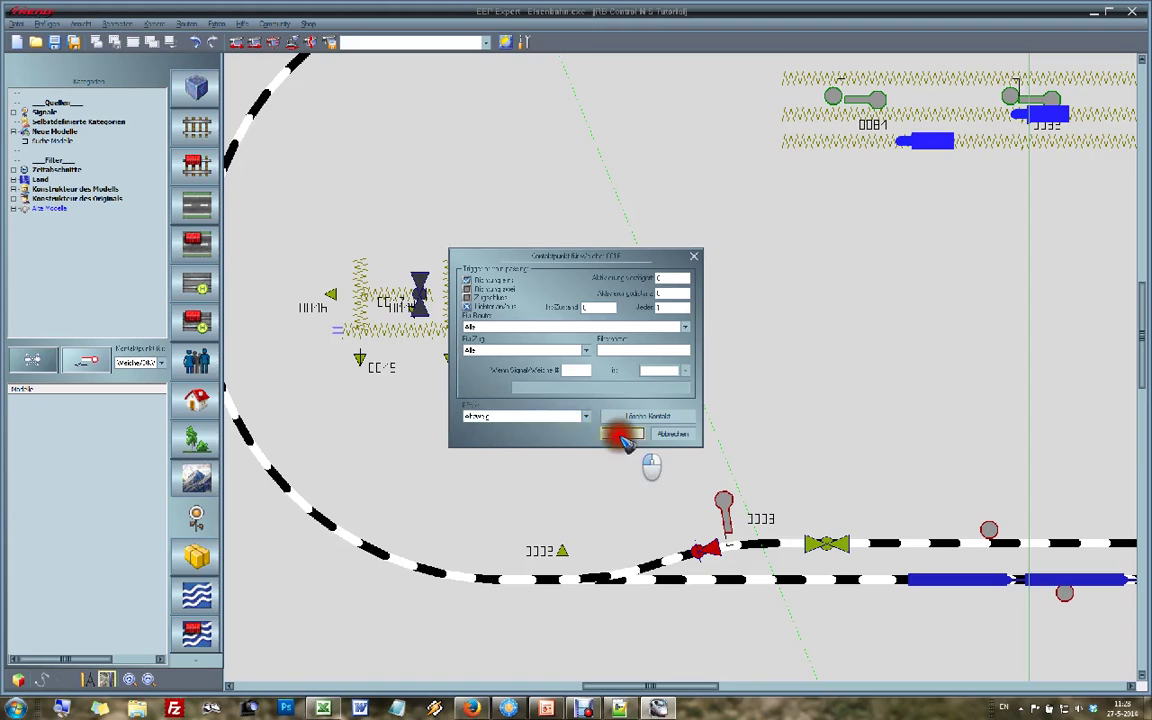
{"action": "left_click", "coordinate": [826, 548]}
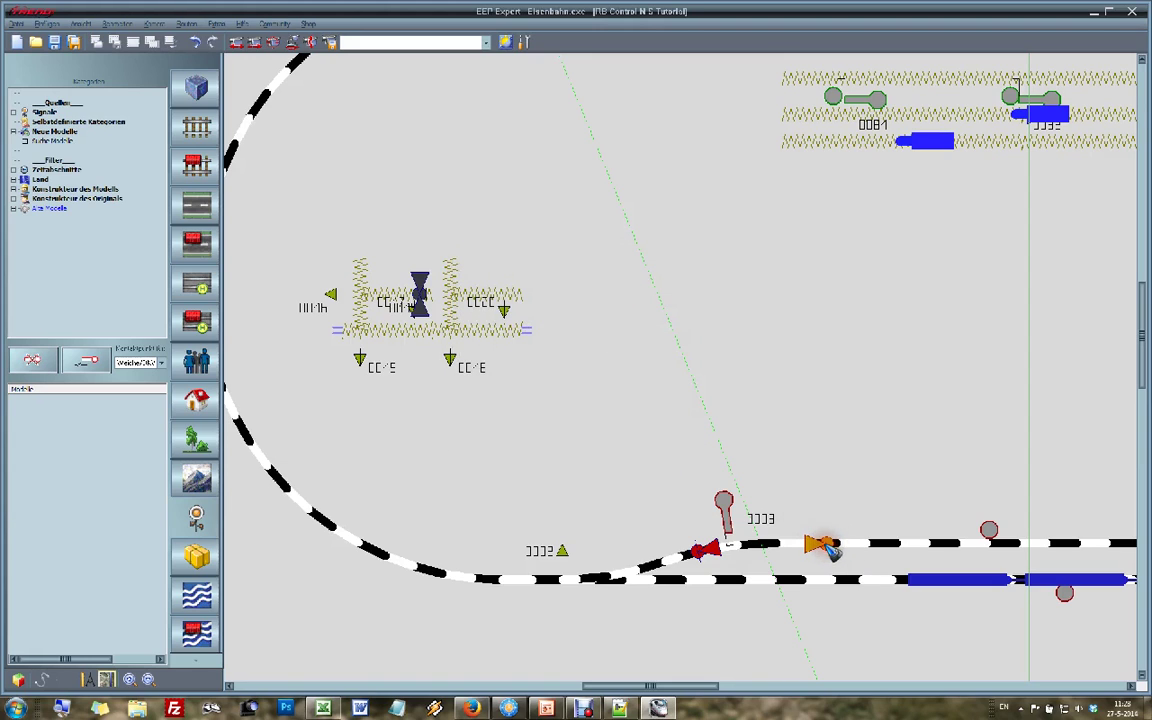
{"action": "right_click", "coordinate": [824, 544]}
{"action": "left_click", "coordinate": [466, 285]}
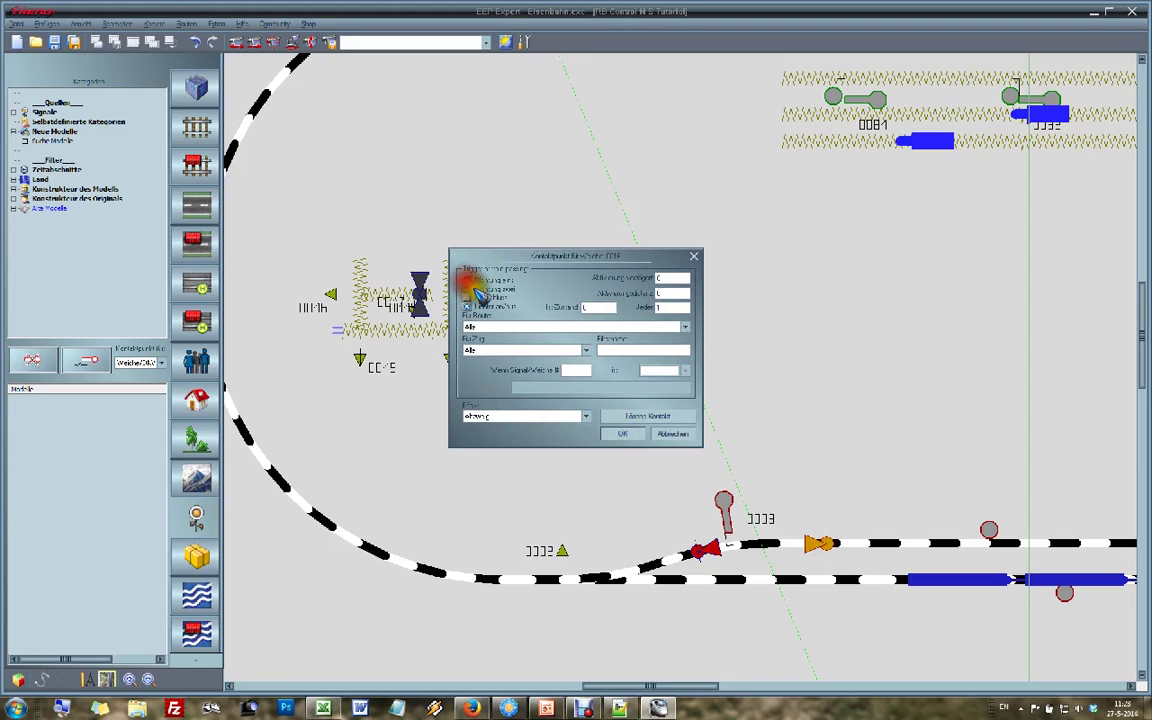
{"action": "left_click", "coordinate": [620, 434]}
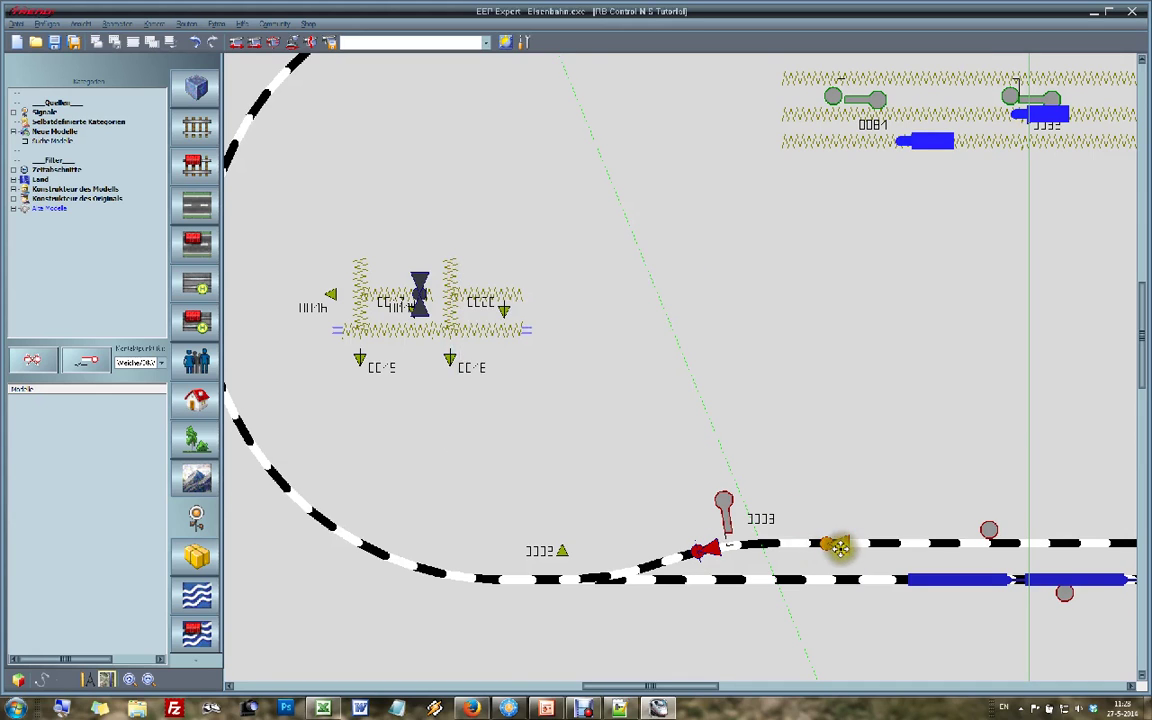
- Place a west circuit switch contact on the upper station's uppermost track, just east of the westernmost signal on that track
{"action": "scroll", "coordinate": [618, 70], "scroll_direction": "up", "scroll_amount": 1}
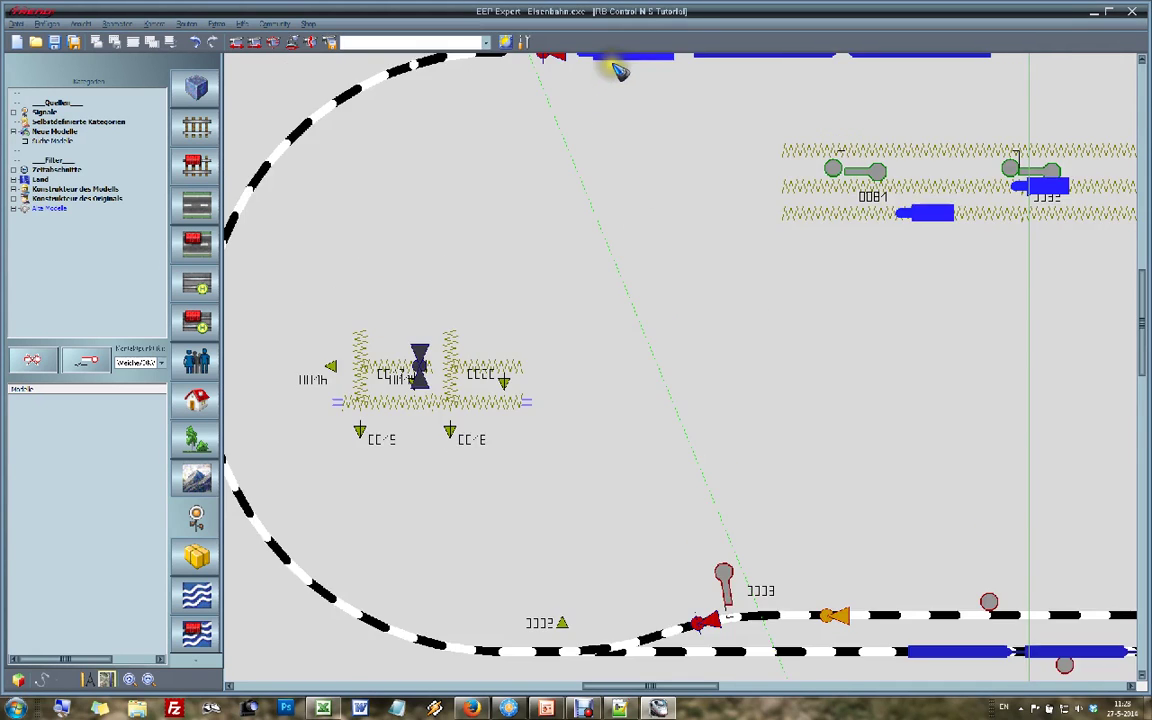
{"action": "scroll", "coordinate": [618, 70], "scroll_direction": "up", "scroll_amount": 2}
{"action": "scroll", "coordinate": [620, 78], "scroll_direction": "up", "scroll_amount": 1}
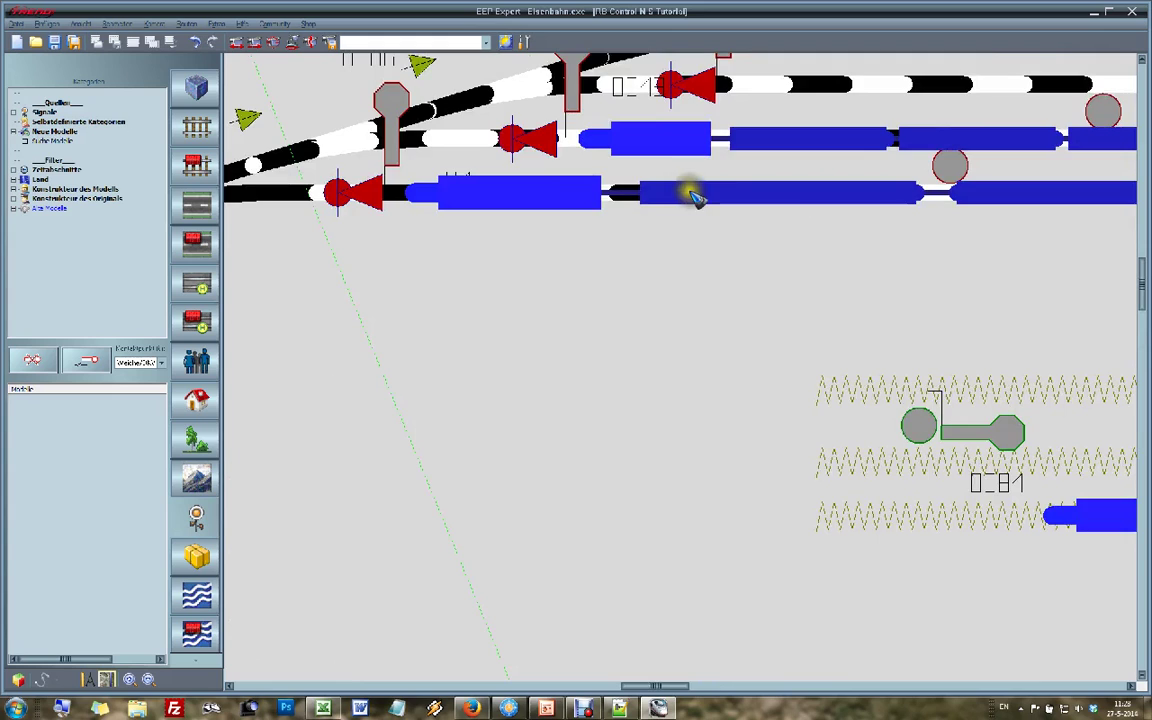
{"action": "scroll", "coordinate": [716, 400], "scroll_direction": "down", "scroll_amount": 1}
{"action": "scroll", "coordinate": [496, 663], "scroll_direction": "down", "scroll_amount": 1}
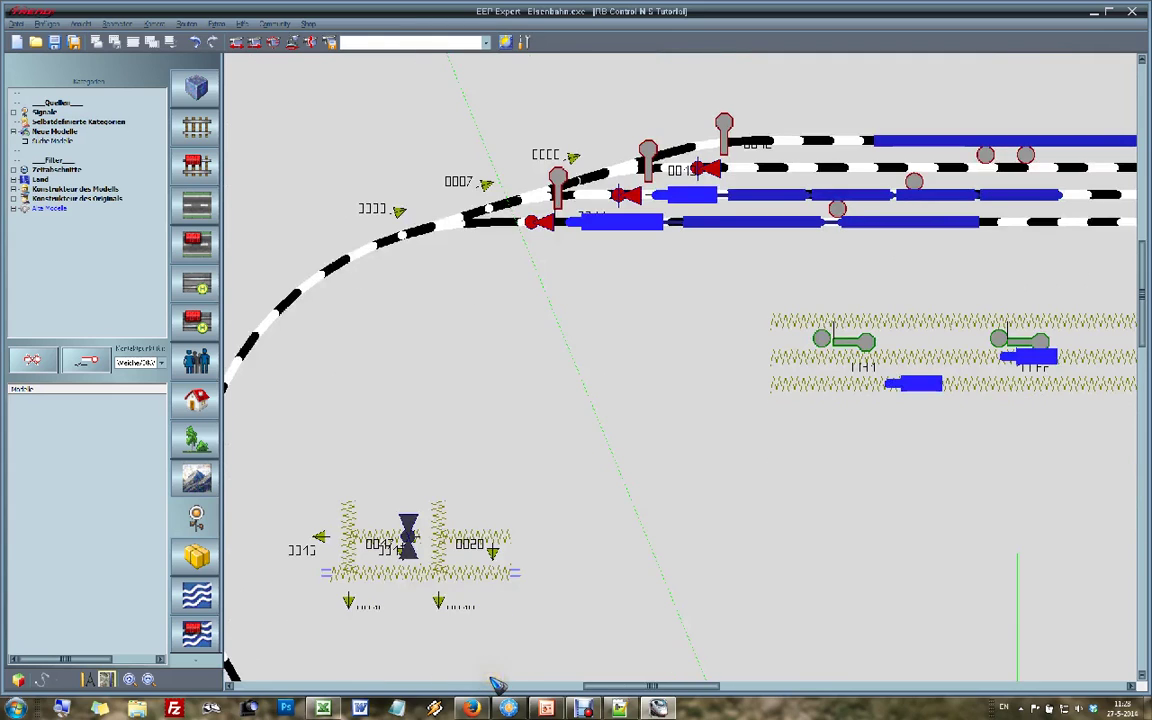
{"action": "left_click", "coordinate": [340, 576]}
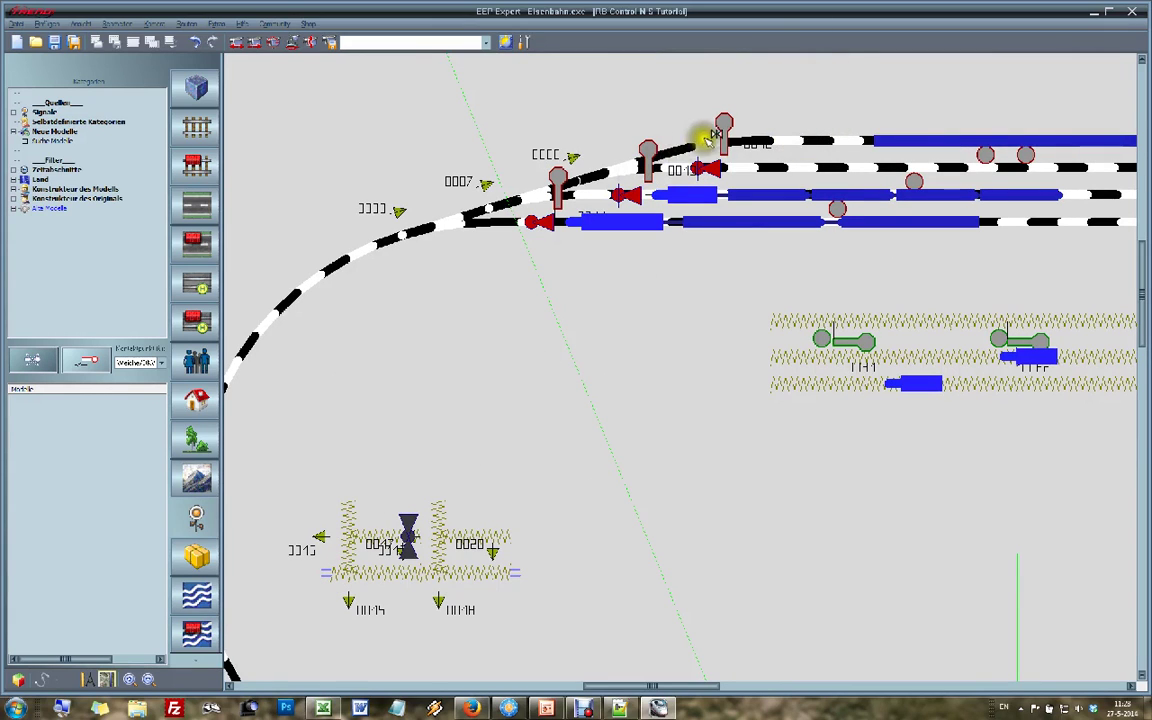
{"action": "left_click", "coordinate": [788, 138]}
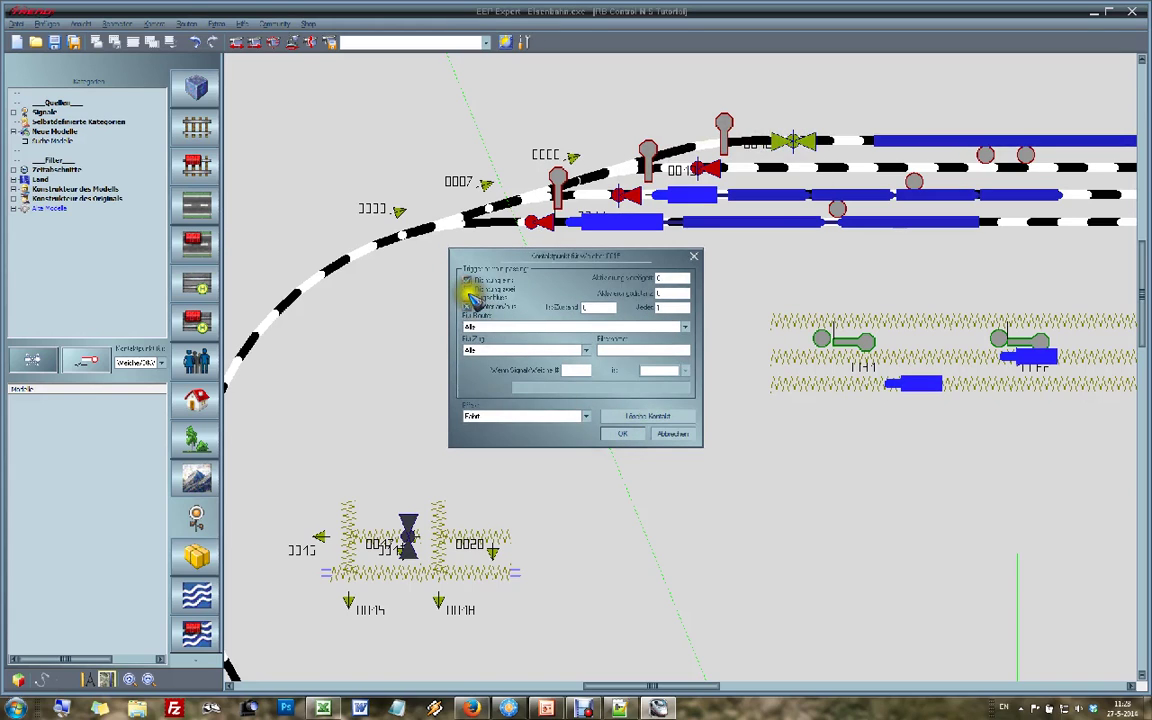
- Limit the upper station contact to Richtung eins, enable Zugschluss, and choose its effect
{"action": "left_click", "coordinate": [467, 291]}
{"action": "left_click", "coordinate": [489, 416]}
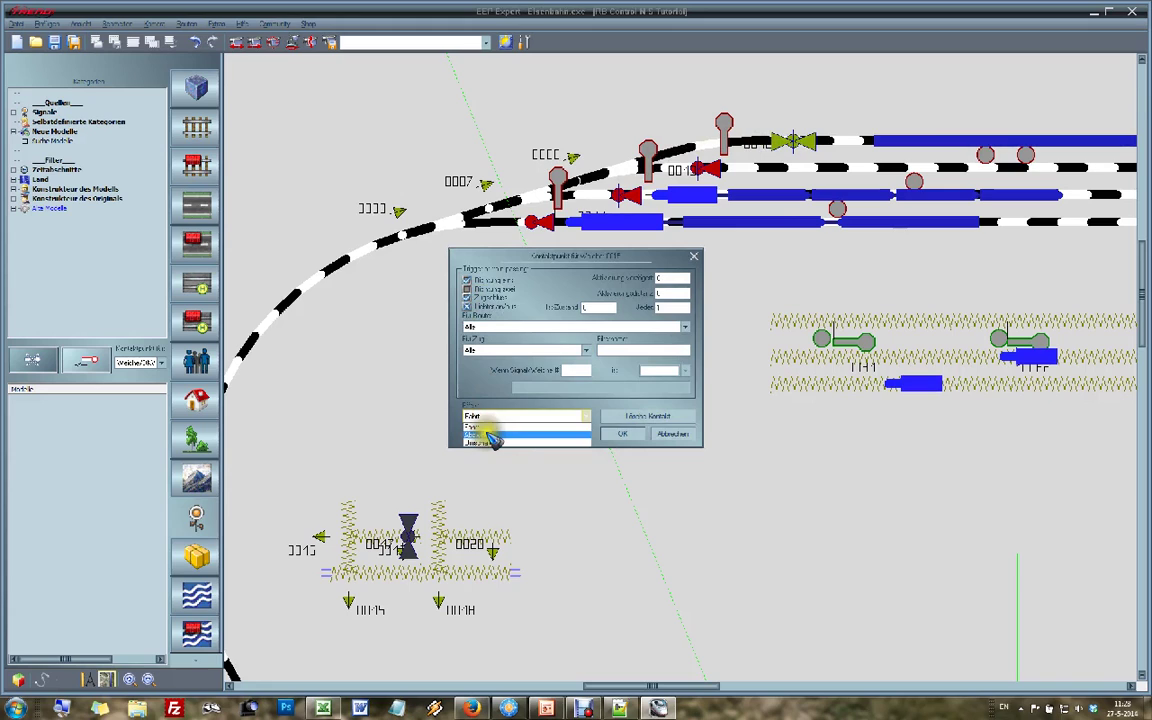
{"action": "left_click", "coordinate": [490, 435]}
{"action": "left_click", "coordinate": [622, 434]}
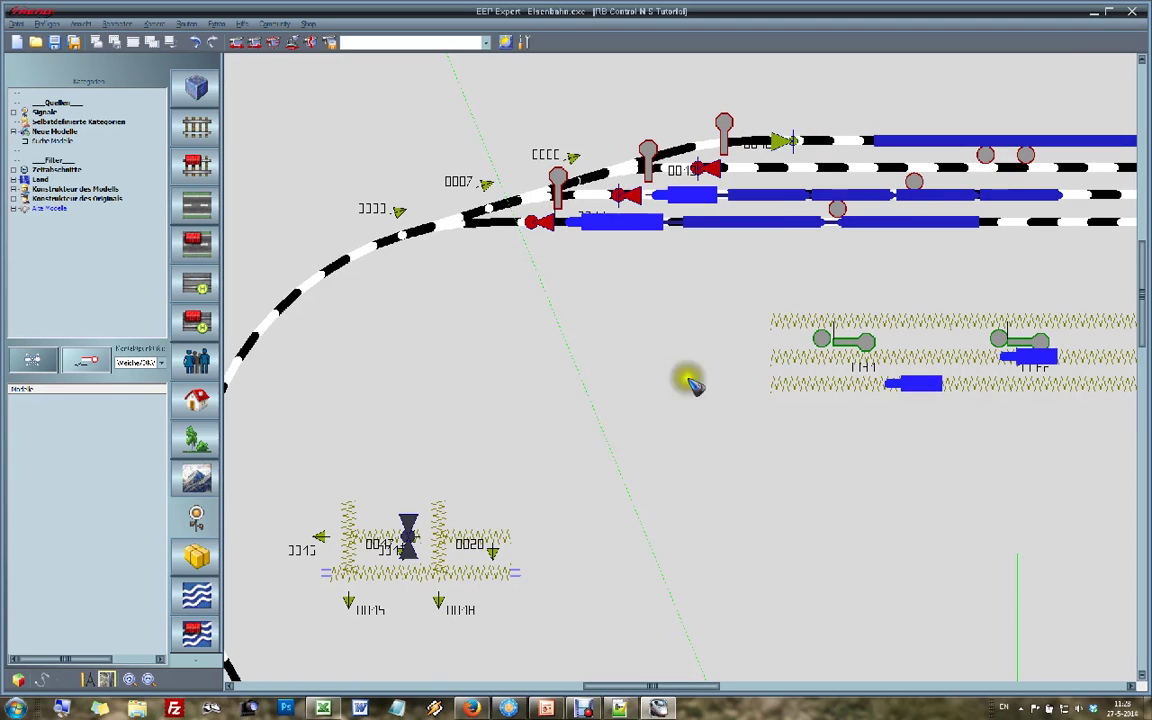
- Move the upper station's switch contact west along the uppermost track, past the signal and onto the curve
{"action": "left_click_drag", "start_coordinate": [795, 145], "coordinate": [700, 148]}
{"action": "left_click", "coordinate": [721, 453]}
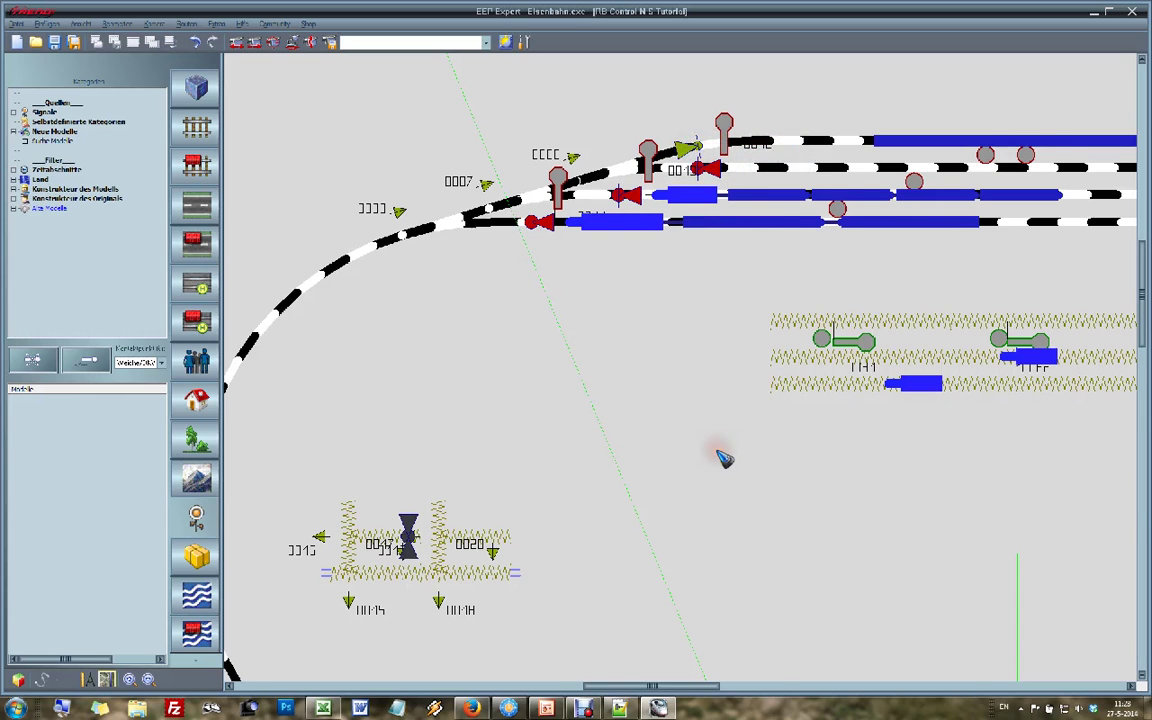
{"action": "scroll", "coordinate": [718, 452], "scroll_direction": "down", "scroll_amount": 1}
{"action": "scroll", "coordinate": [1084, 486], "scroll_direction": "right", "scroll_amount": 2}
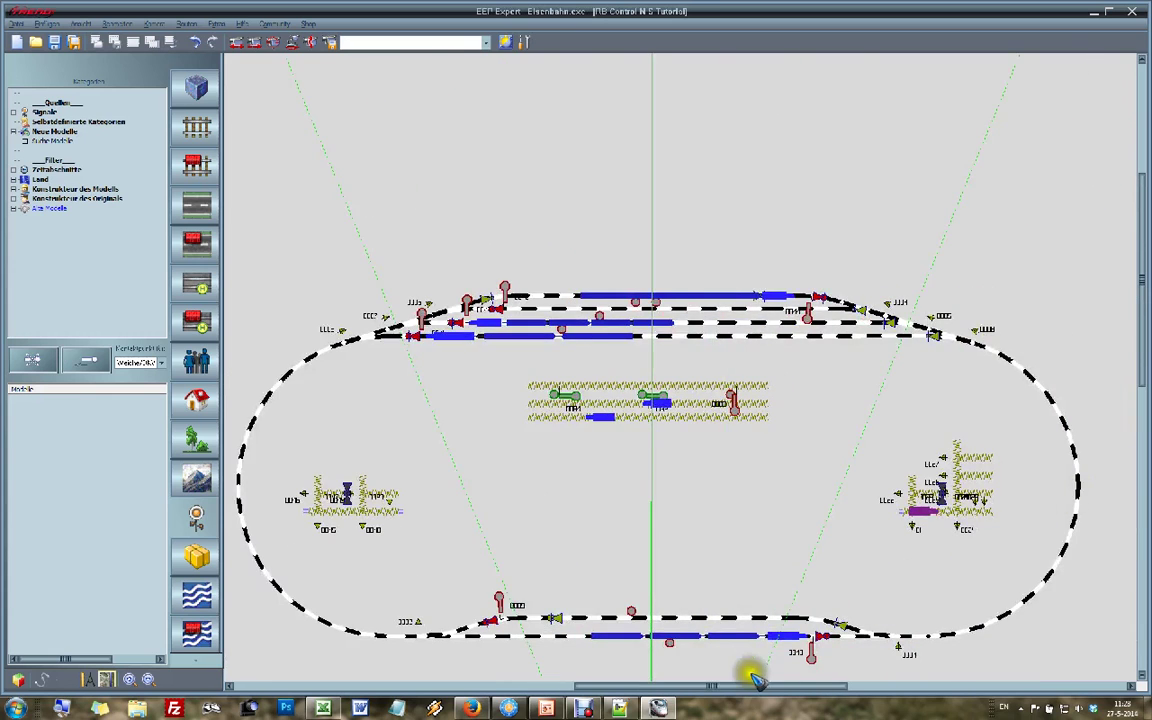
- Check the whole layout in the 2D plan and the 3D view, following the control train in the west circuit
{"action": "scroll", "coordinate": [750, 674], "scroll_direction": "down", "scroll_amount": 2}
{"action": "scroll", "coordinate": [738, 677], "scroll_direction": "up", "scroll_amount": 1}
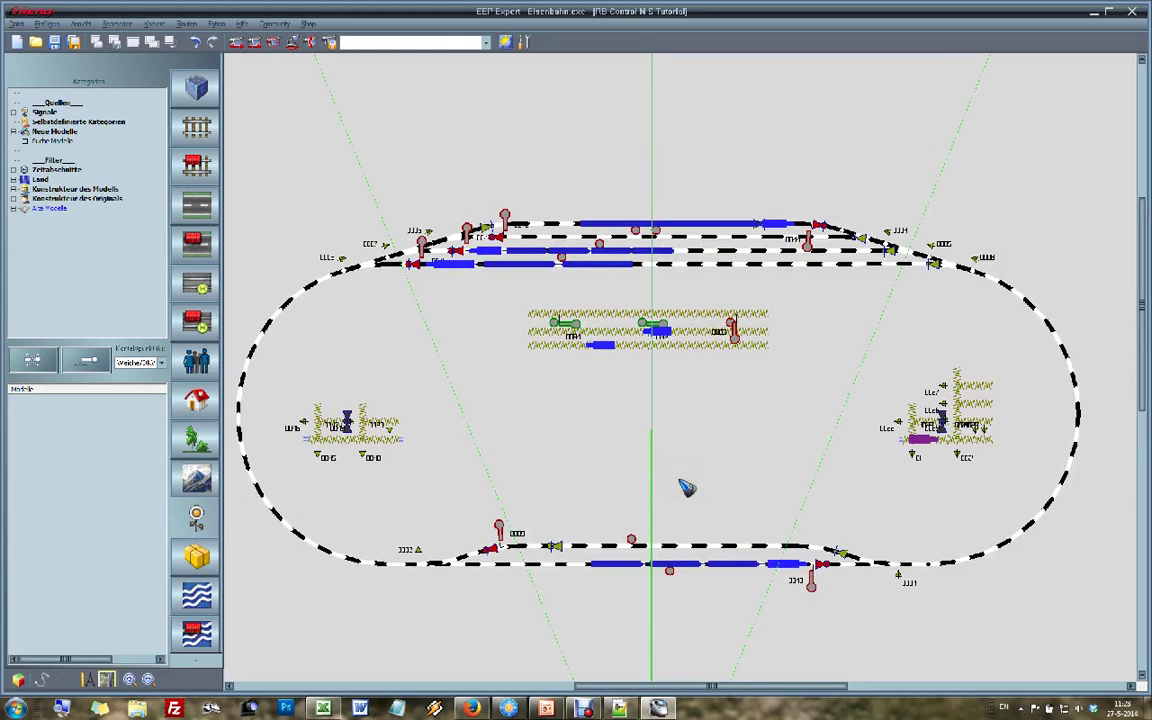
{"action": "key", "text": "ctrl+3"}
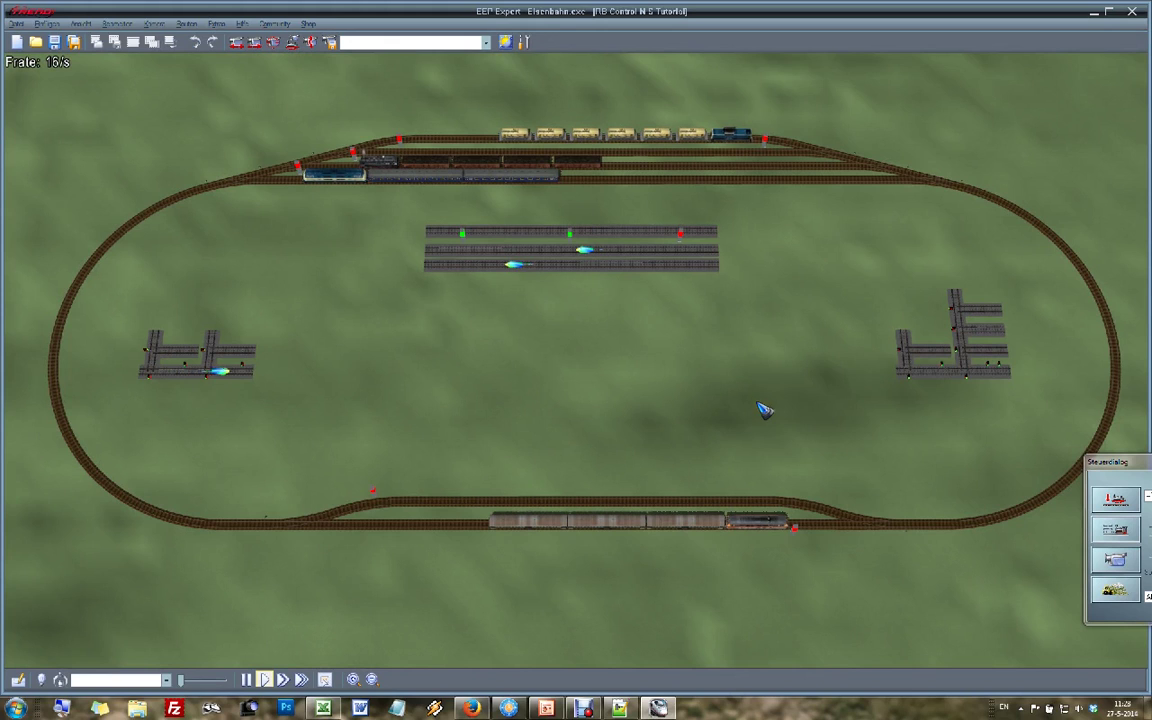
{"action": "left_click", "coordinate": [746, 432]}
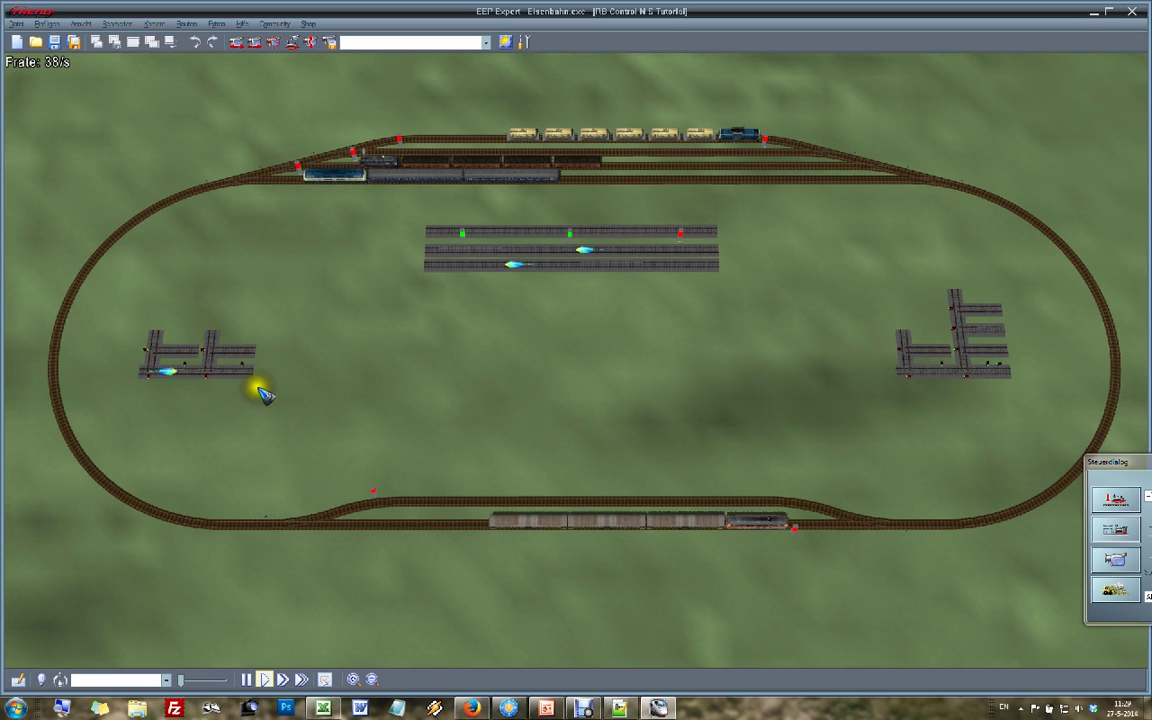
{"action": "key", "text": "Tab"}
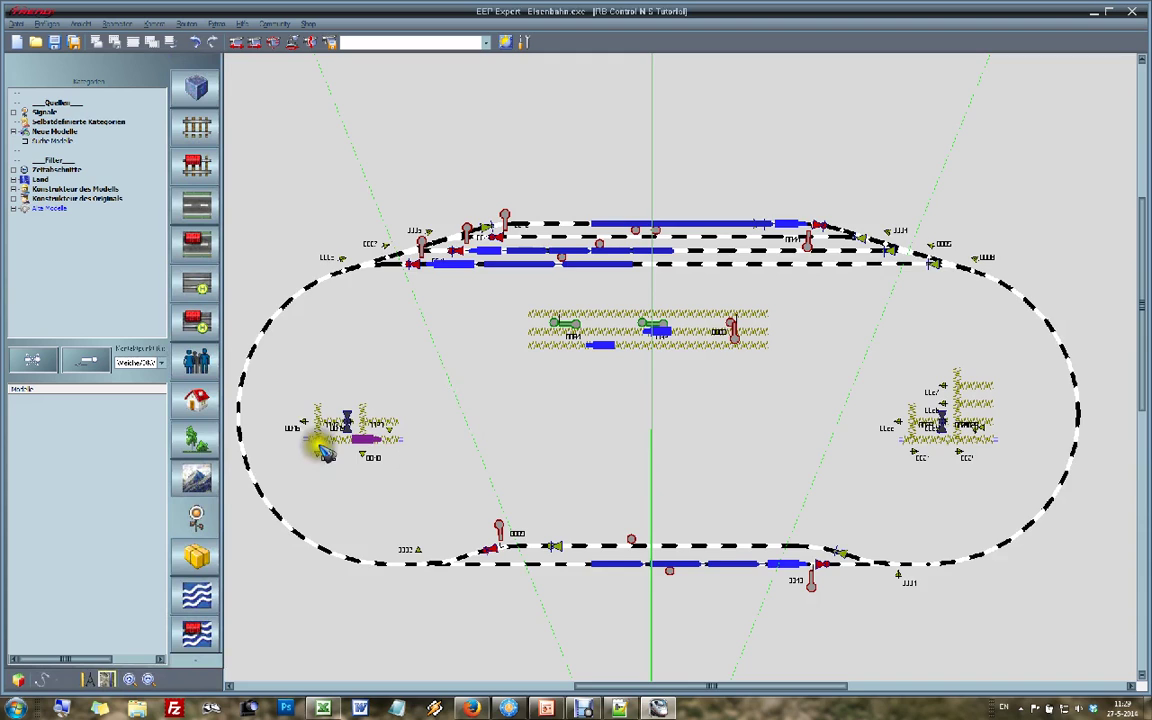
- Enable the switch/signal connection for the lower western switch of the west control circuit and link it to number 18
{"action": "key", "text": "Left"}
{"action": "key", "text": "Left"}
{"action": "scroll", "coordinate": [321, 442], "scroll_direction": "up", "scroll_amount": 3}
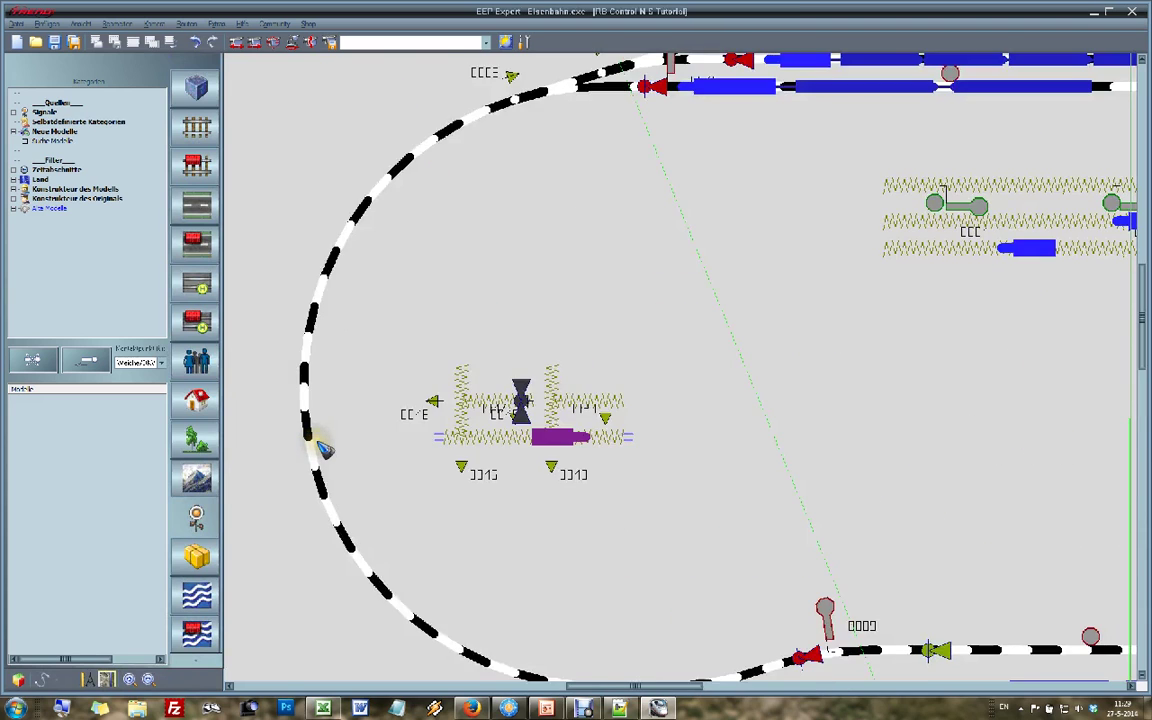
{"action": "scroll", "coordinate": [442, 455], "scroll_direction": "up", "scroll_amount": 3}
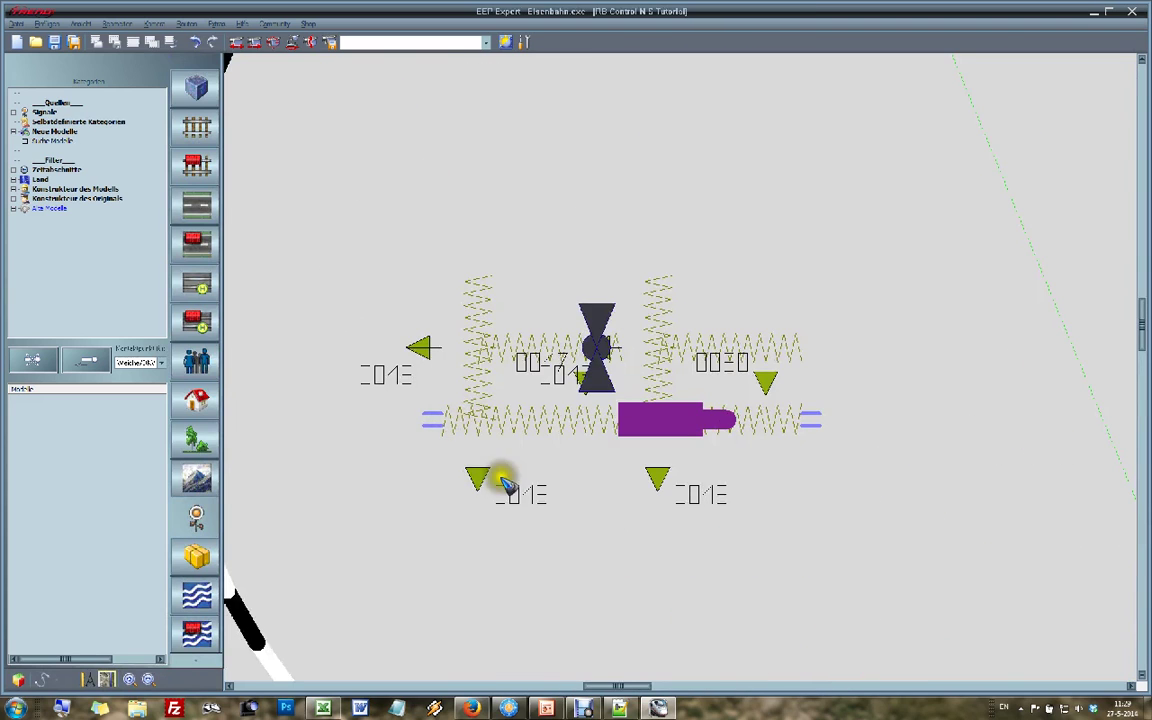
{"action": "left_click_drag", "start_coordinate": [478, 476], "coordinate": [509, 478]}
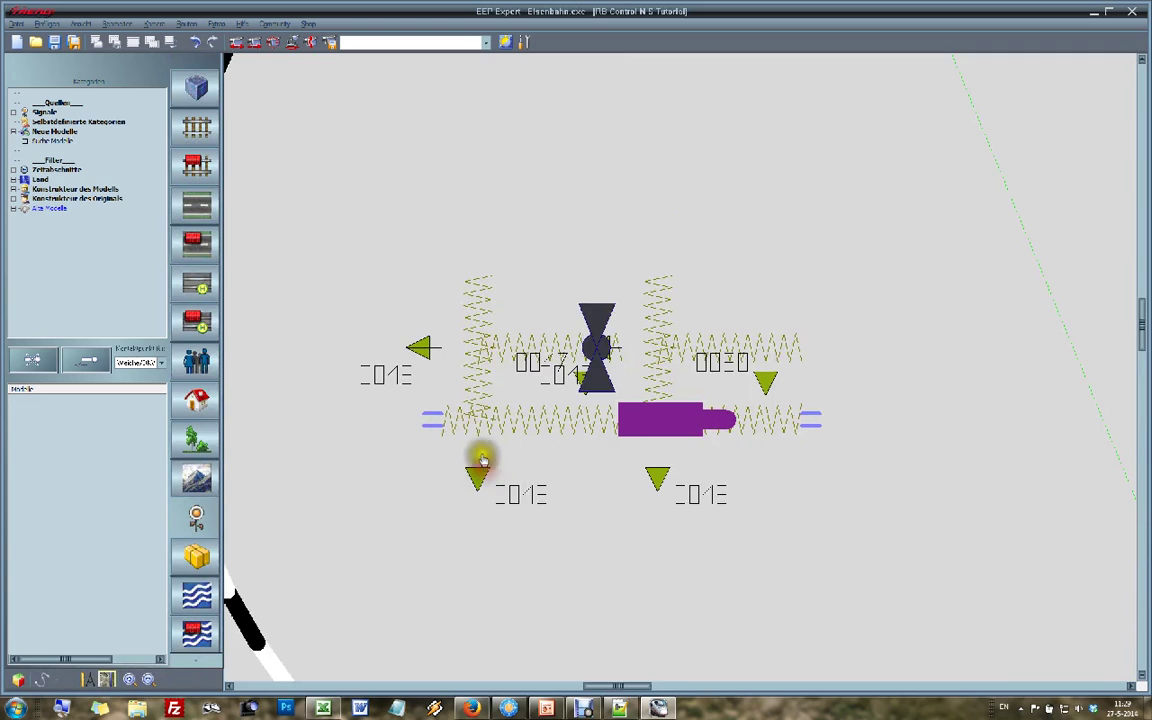
{"action": "left_click", "coordinate": [192, 125]}
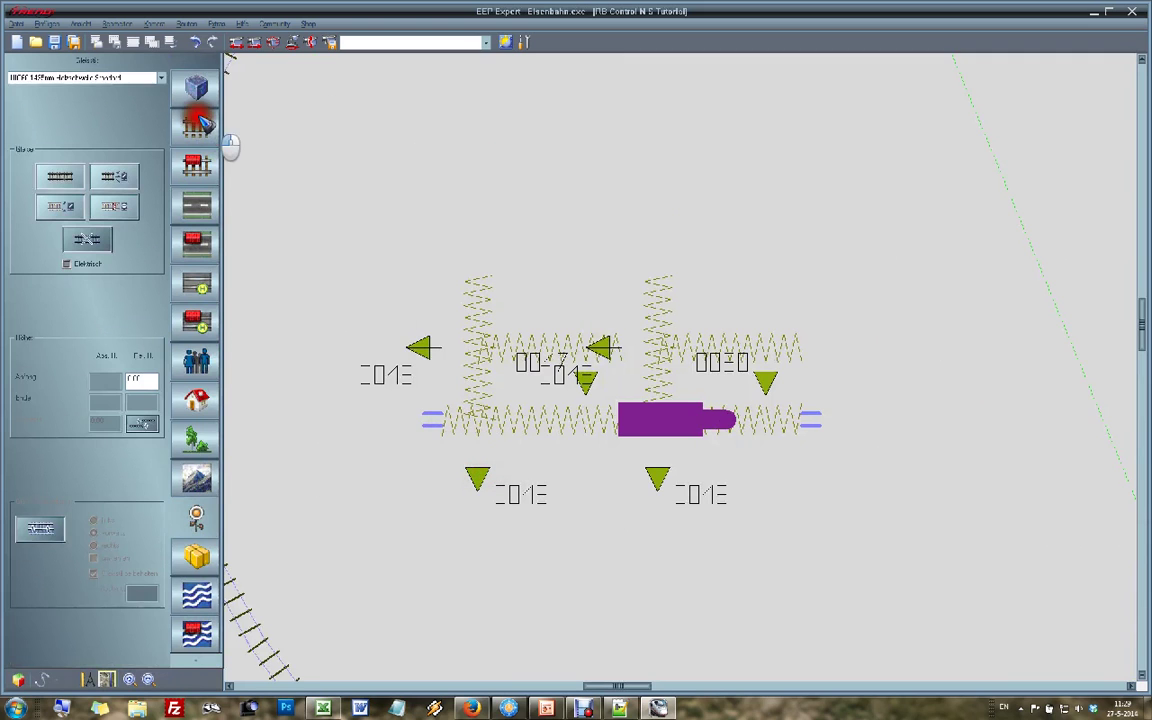
{"action": "left_click", "coordinate": [450, 419]}
{"action": "right_click", "coordinate": [411, 458]}
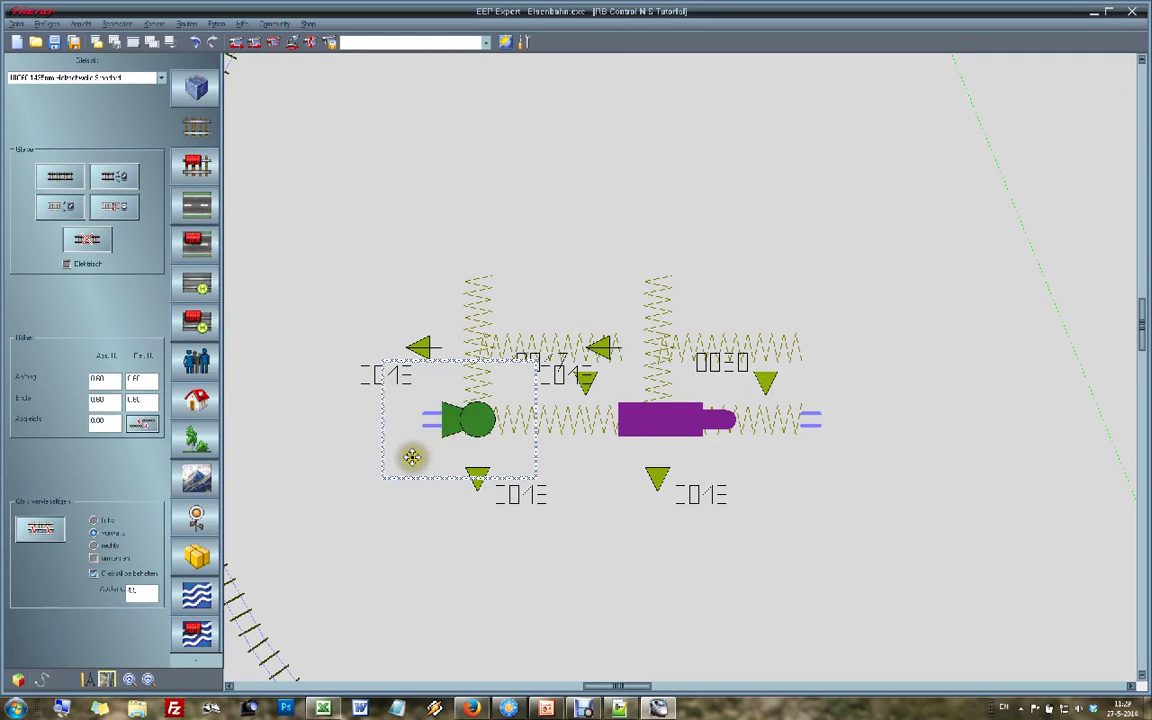
{"action": "left_click", "coordinate": [570, 416]}
{"action": "left_click", "coordinate": [660, 415]}
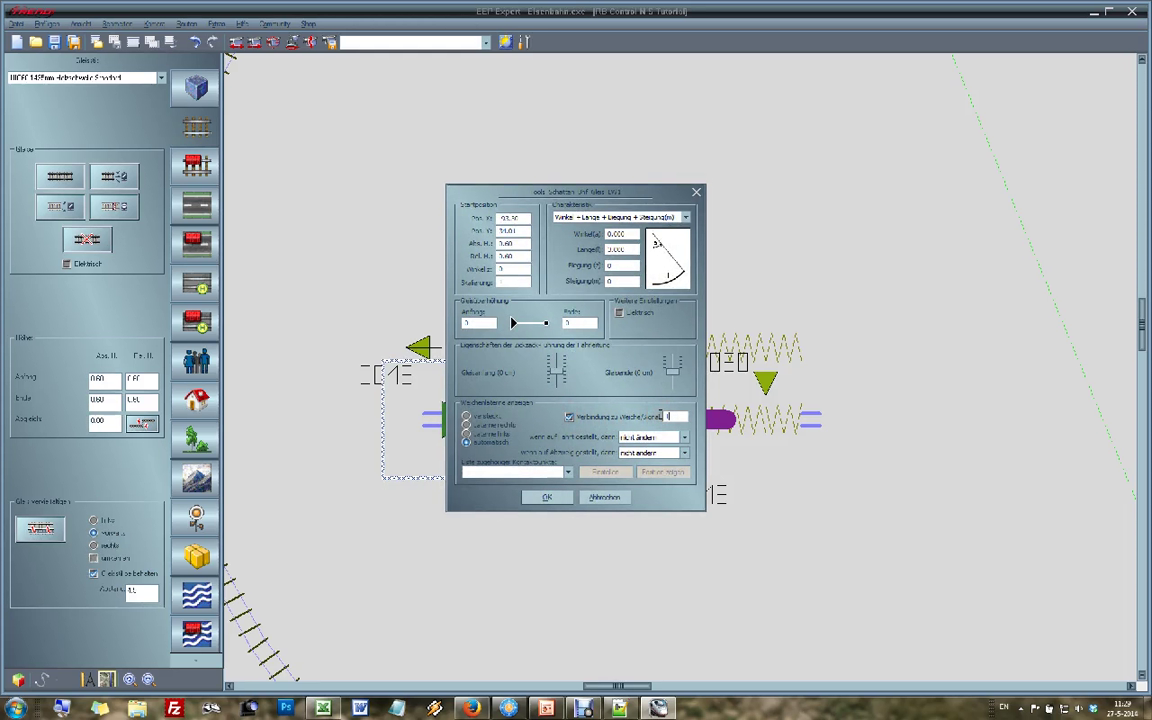
- Couple the linked switch as Fahrt for Fahrt and Abzweig for Abzweig, and throw the lower western switch to test it
{"action": "left_click", "coordinate": [640, 438]}
{"action": "left_click", "coordinate": [642, 456]}
{"action": "left_click", "coordinate": [638, 453]}
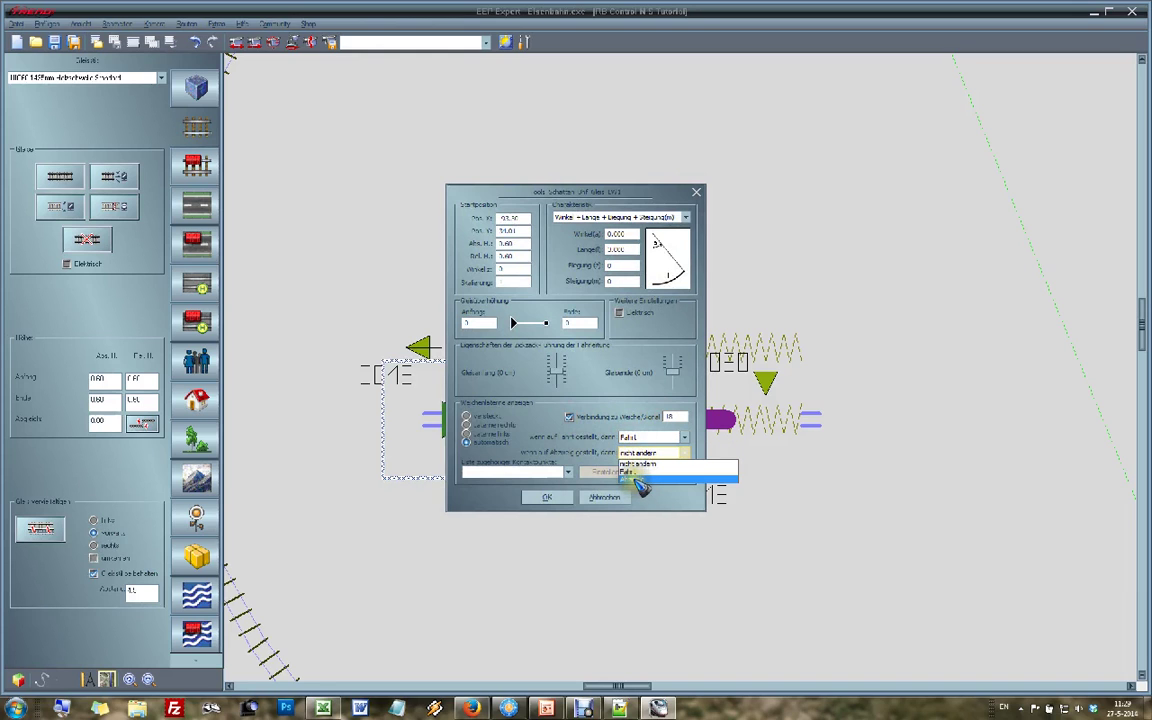
{"action": "left_click", "coordinate": [636, 478]}
{"action": "left_click", "coordinate": [547, 497]}
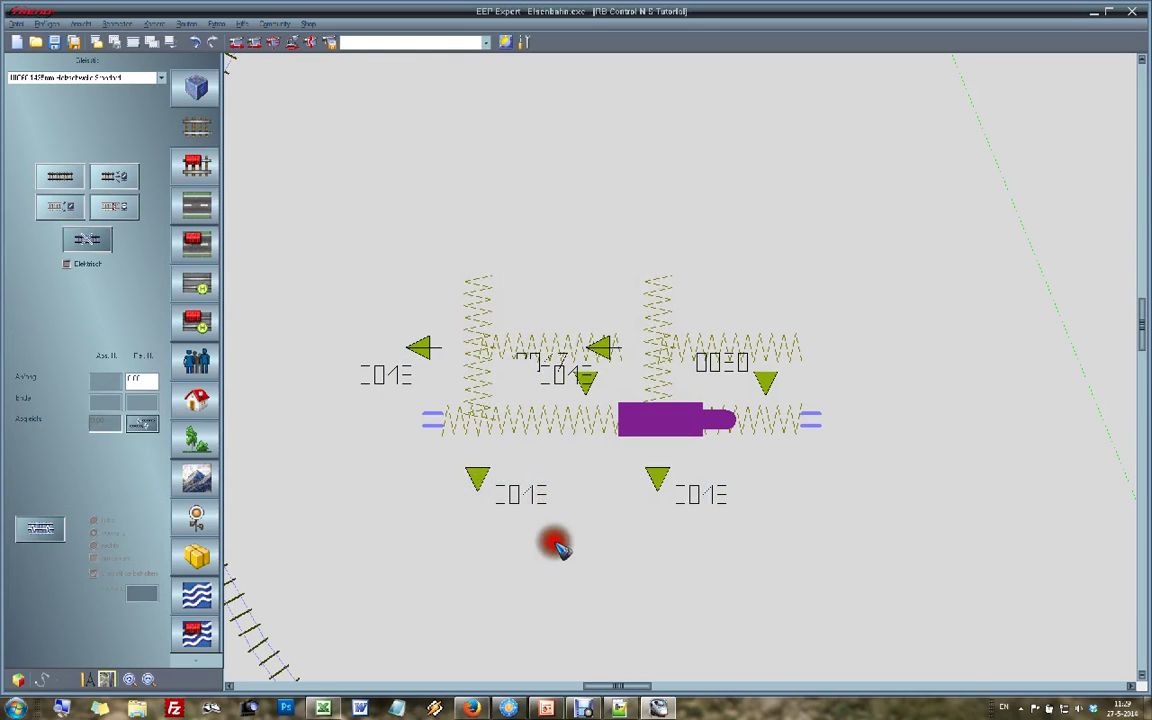
{"action": "left_click", "coordinate": [478, 481]}
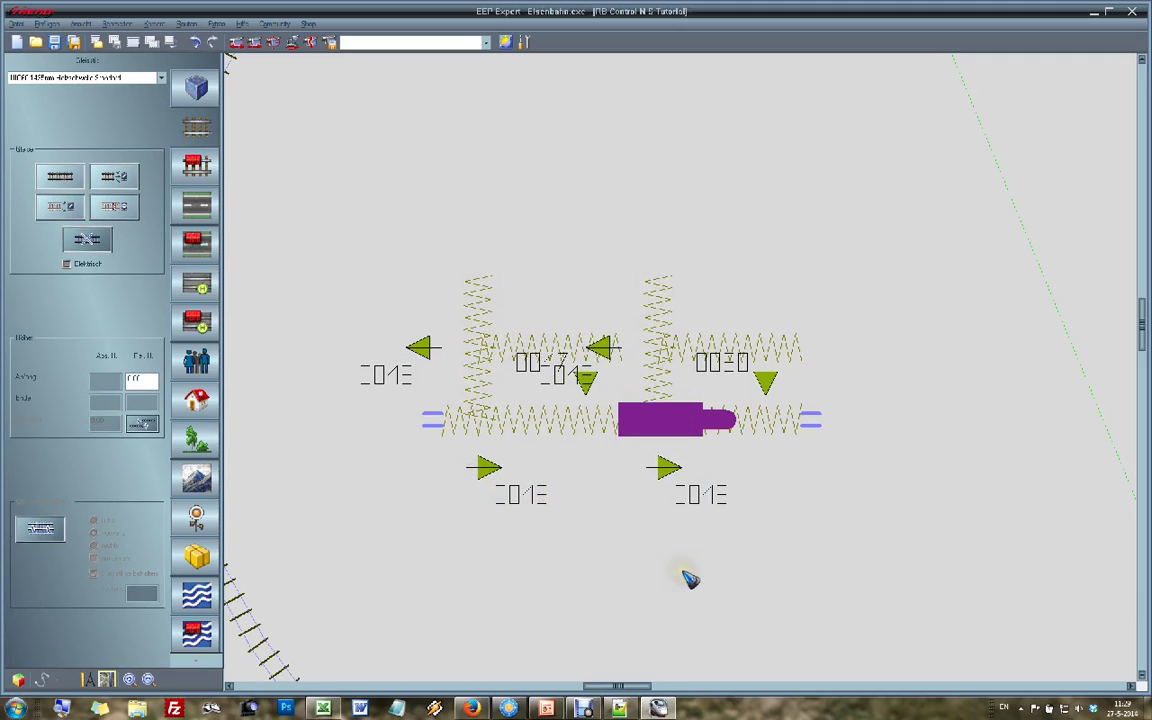
- Observe the tank train leaving the upper station in the 3D view from the East camera
{"action": "key", "text": "ctrl+F3"}
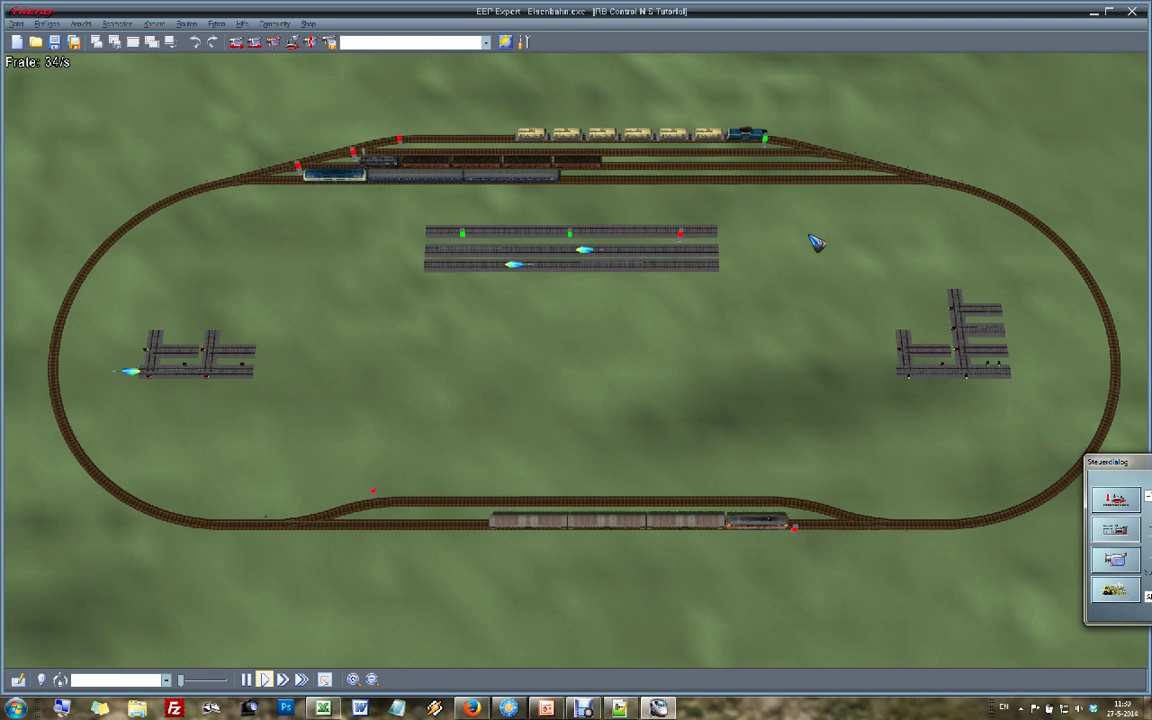
{"action": "key", "text": "alt+k"}
{"action": "key", "text": "Return"}
{"action": "left_click", "coordinate": [849, 419]}
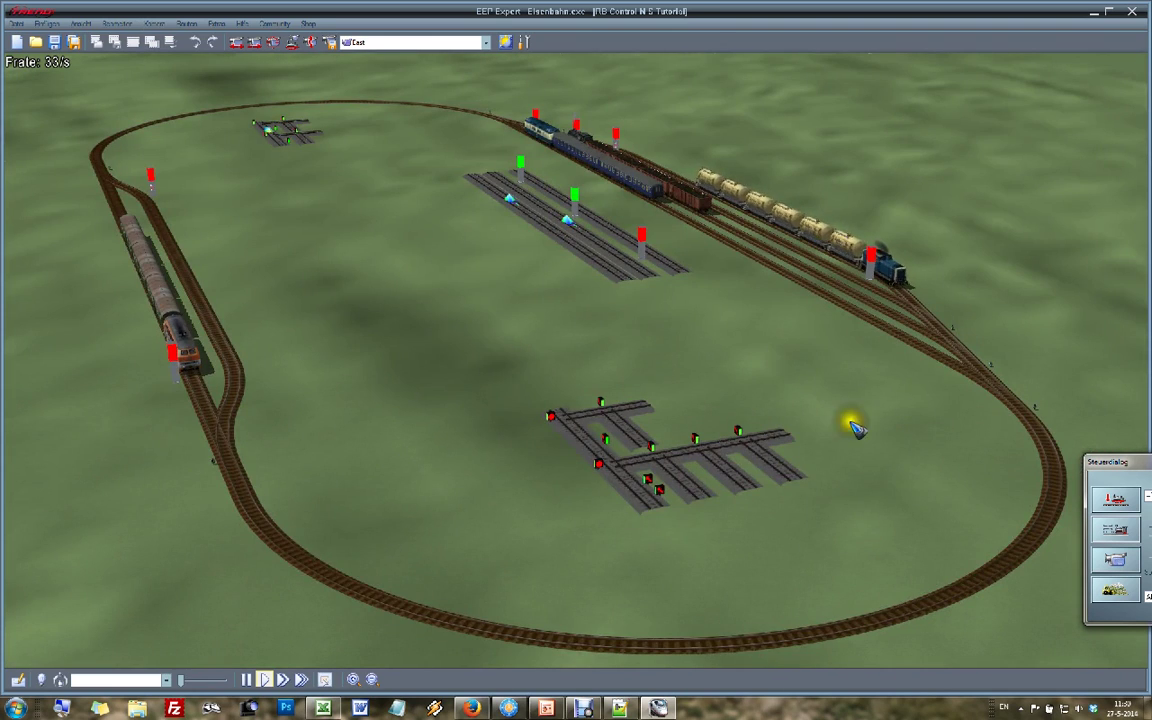
- Activate the 3D object editing mode and return the control dialog to automatic train mode
{"action": "left_click", "coordinate": [557, 410]}
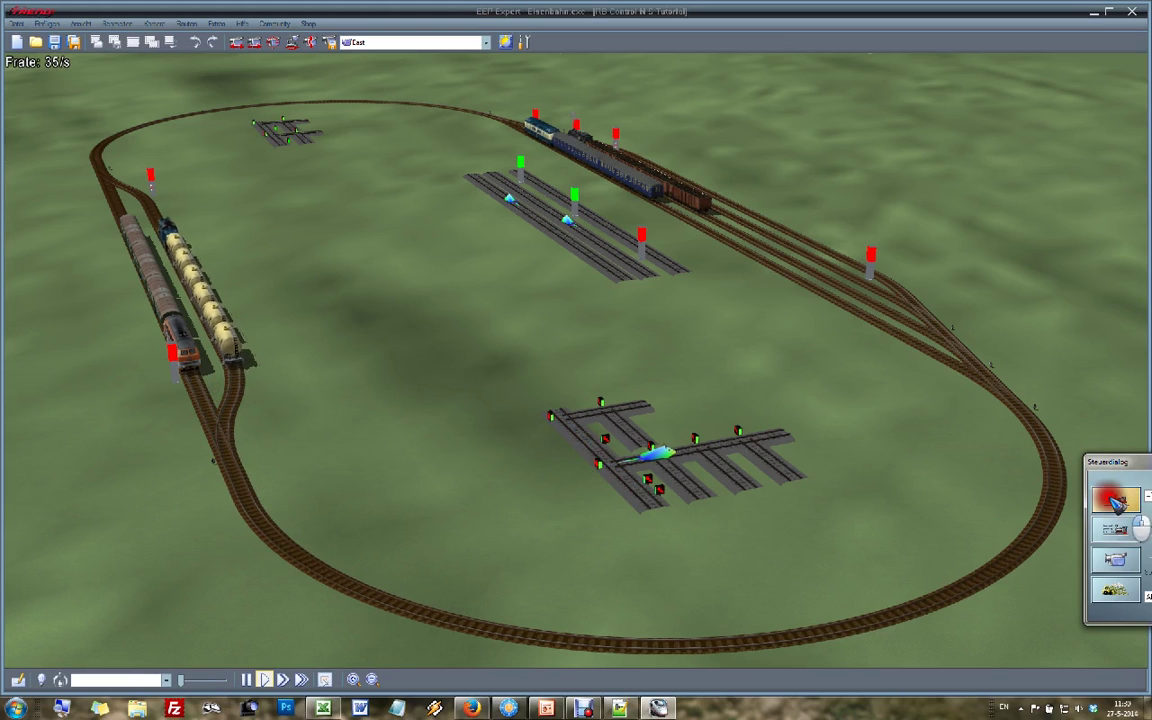
{"action": "left_click", "coordinate": [1116, 502]}
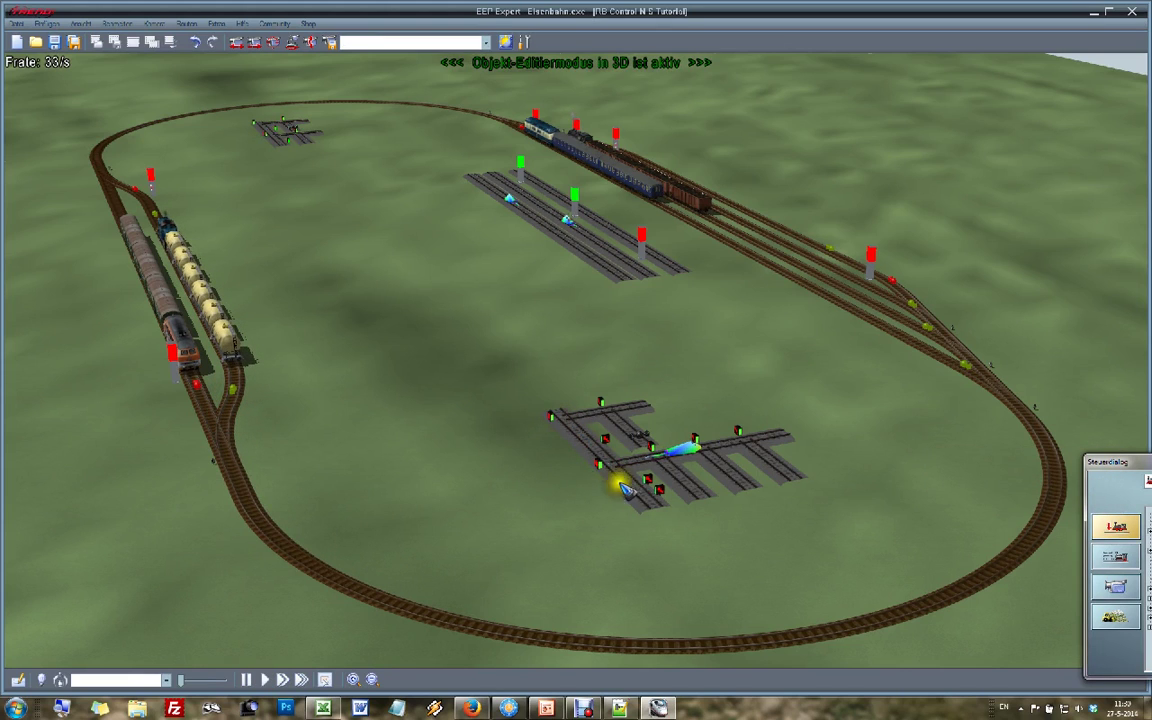
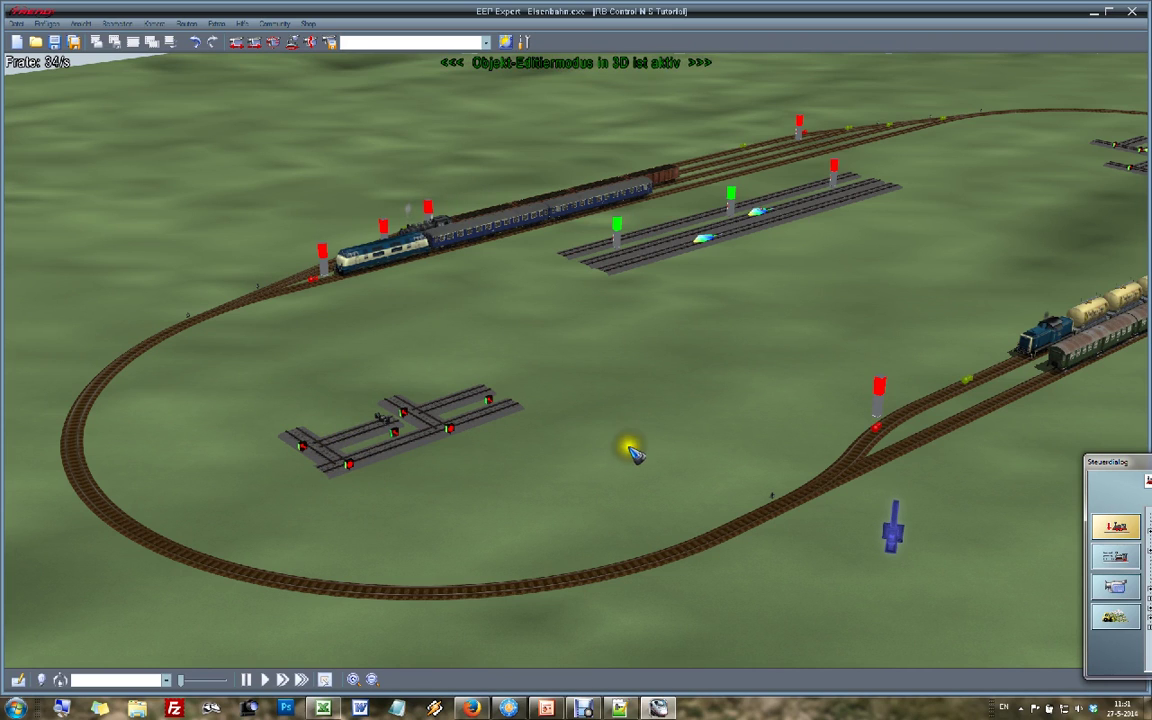
{"action": "left_click", "coordinate": [1117, 557]}
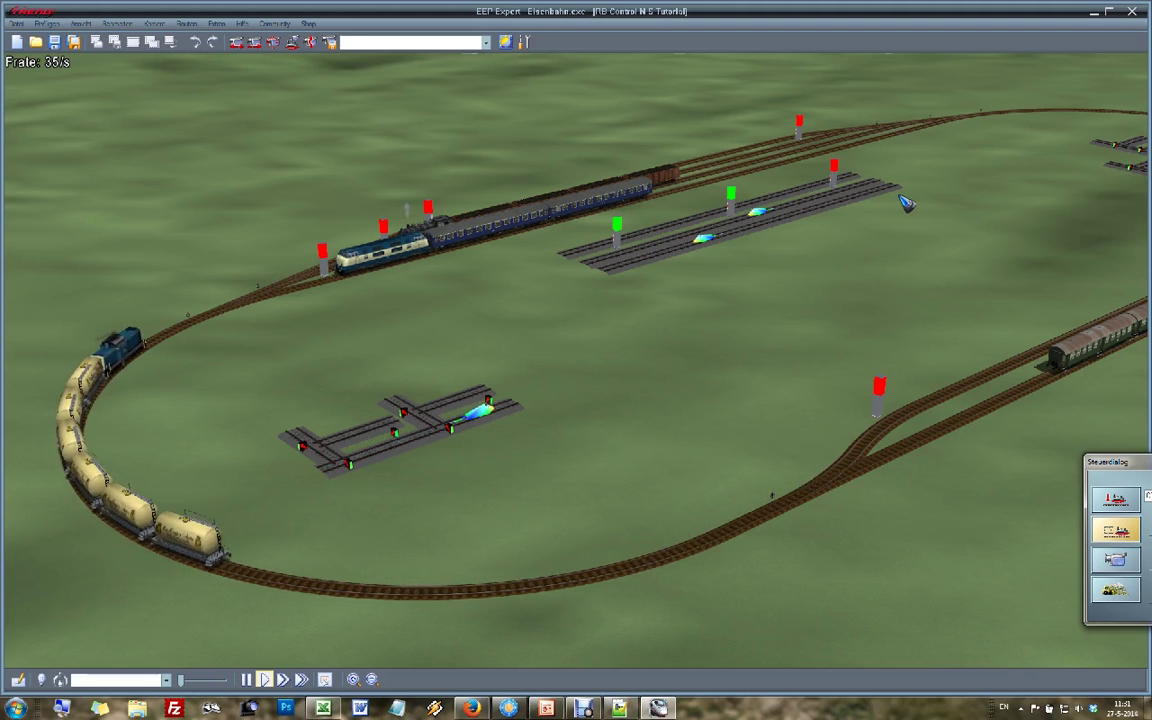
- Follow the tank train and the control circuits from the East camera and in full screen from the Birdseye camera
{"action": "key", "text": "alt+k"}
{"action": "key", "text": "Return"}
{"action": "key", "text": "Return"}
{"action": "left_click", "coordinate": [899, 195]}
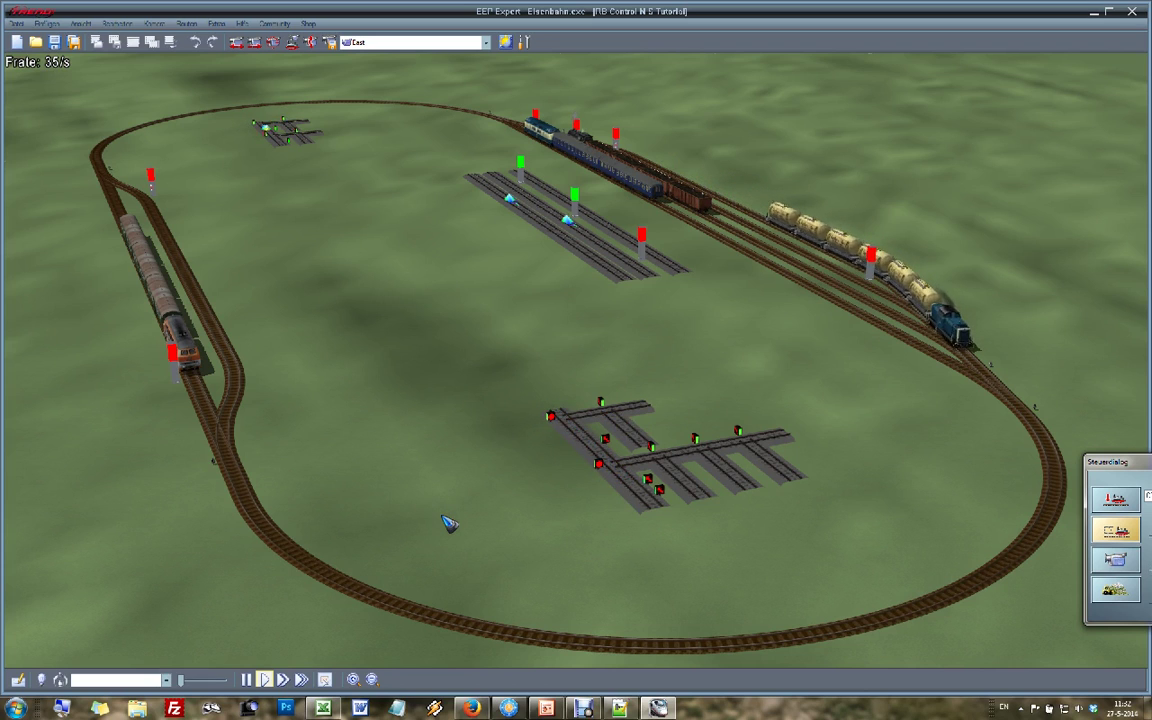
{"action": "key", "text": "1"}
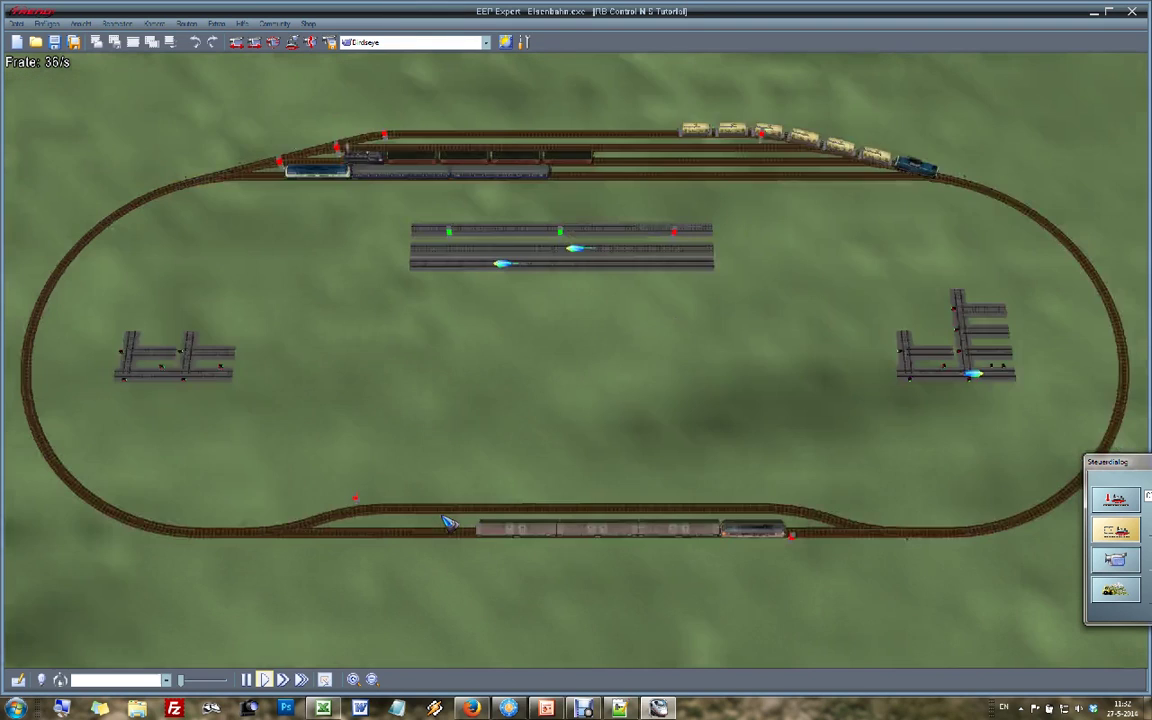
{"action": "key", "text": "F11"}
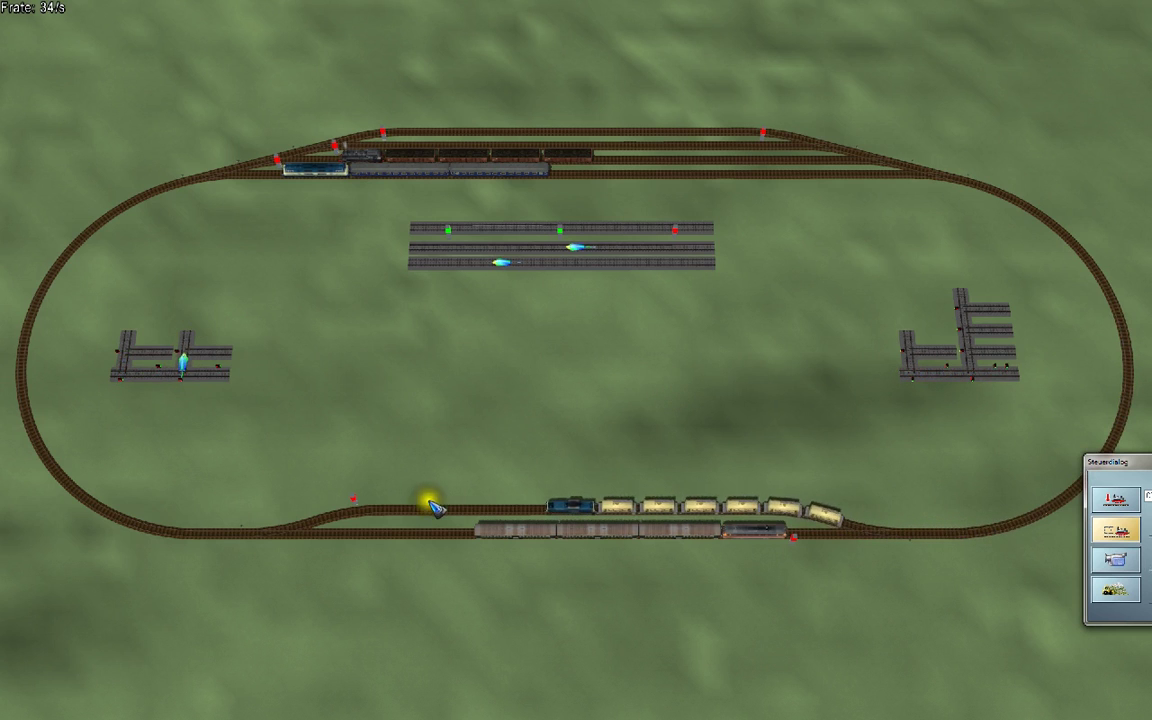
{"action": "left_click", "coordinate": [129, 361]}
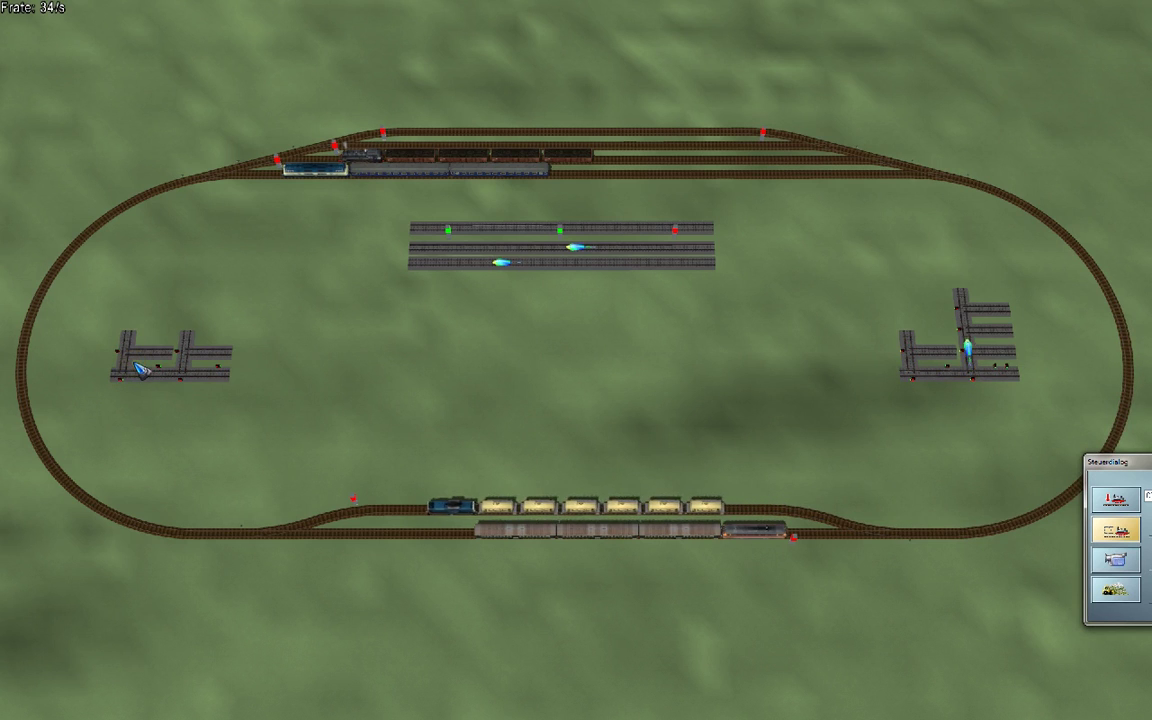
{"action": "left_click", "coordinate": [131, 361]}
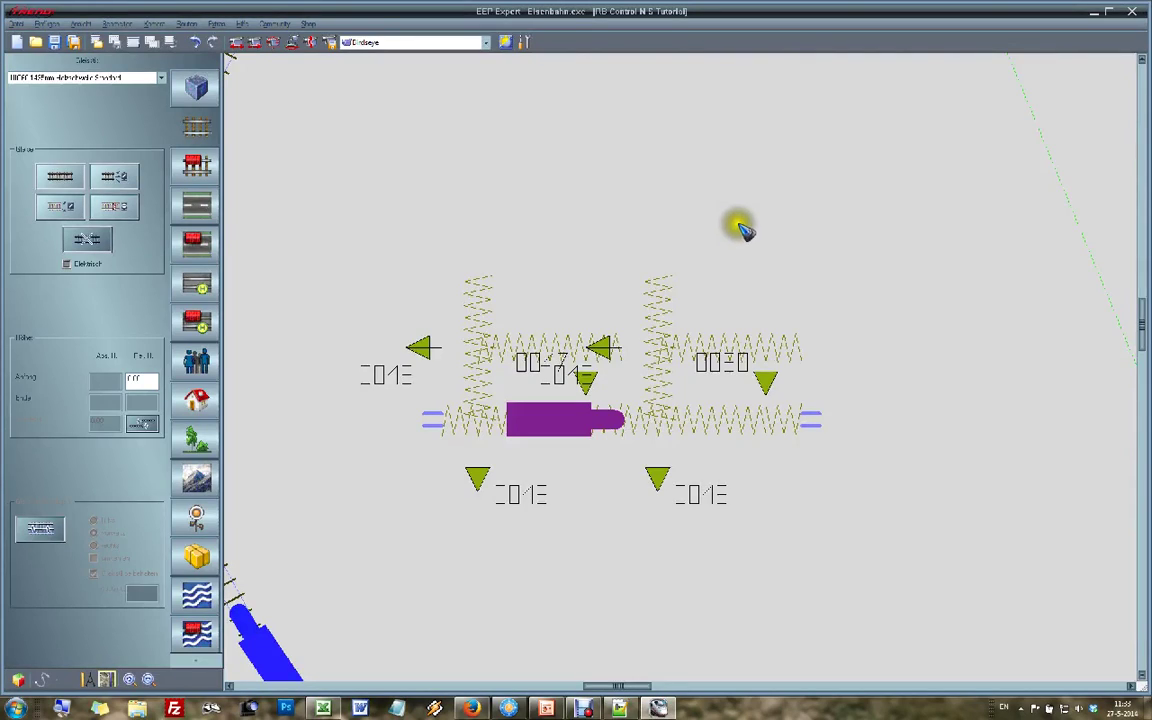
- Examine the signals and contacts along the upper station tracks and the overall circuit in the 2D signal plan
{"action": "scroll", "coordinate": [720, 108], "scroll_direction": "down", "scroll_amount": 1}
{"action": "scroll", "coordinate": [712, 82], "scroll_direction": "up", "scroll_amount": 5}
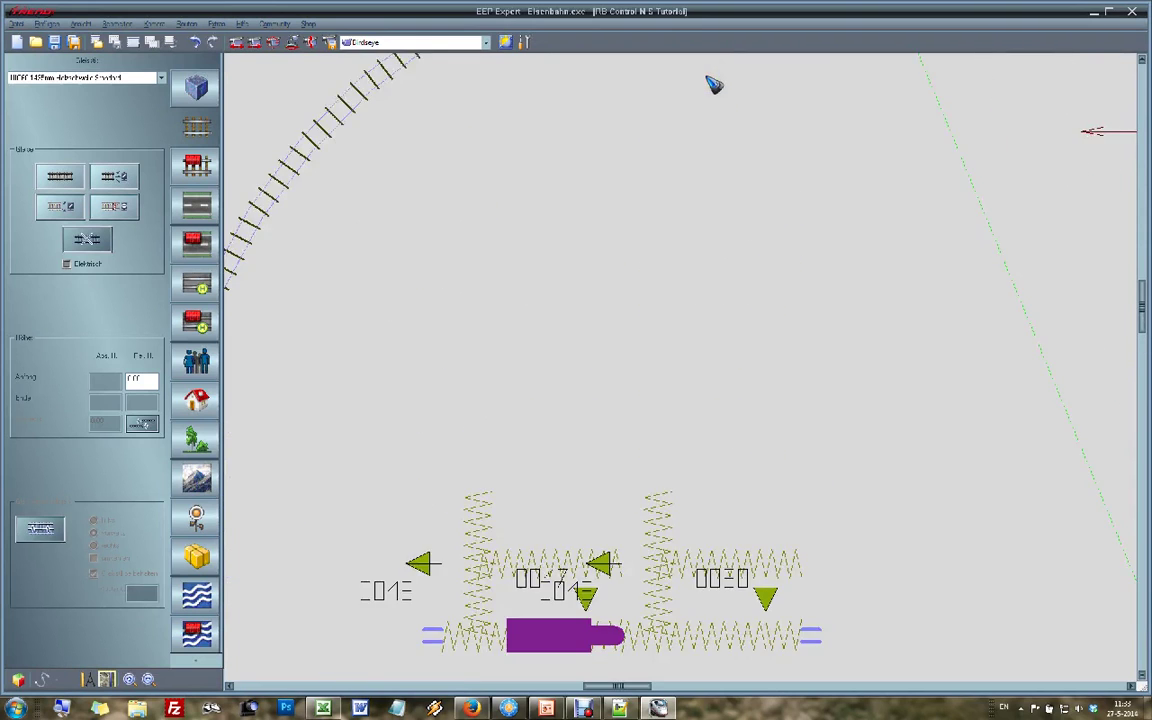
{"action": "scroll", "coordinate": [1124, 188], "scroll_direction": "right", "scroll_amount": 10}
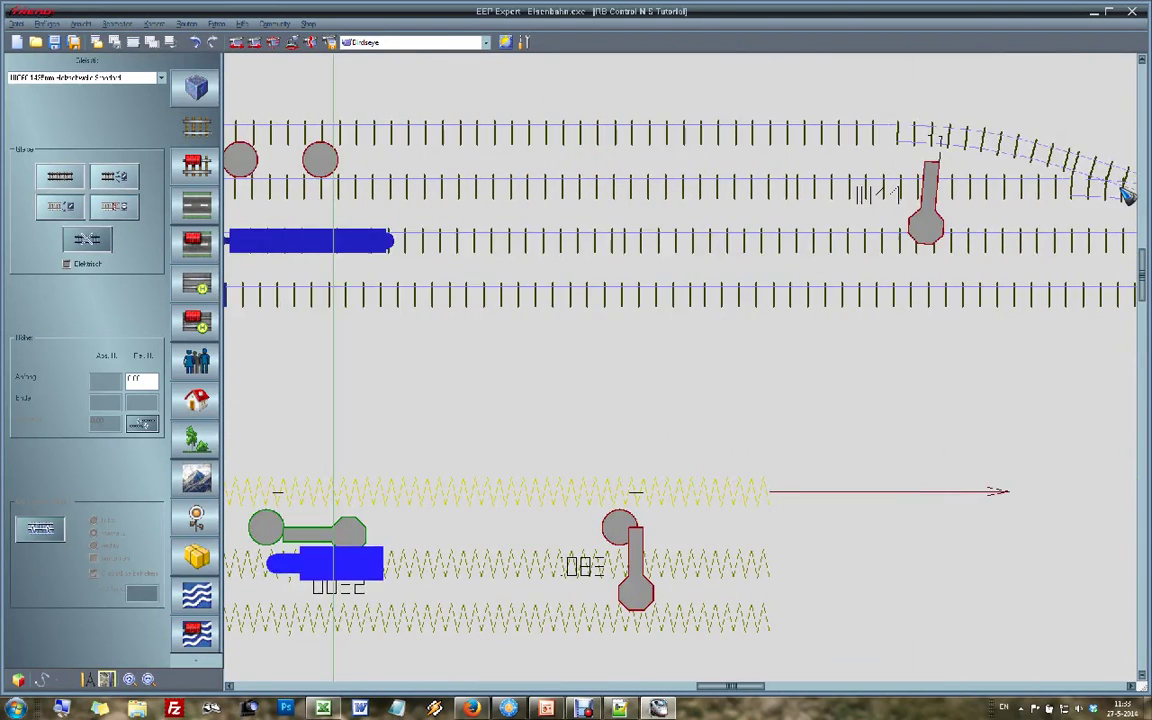
{"action": "left_click", "coordinate": [200, 518]}
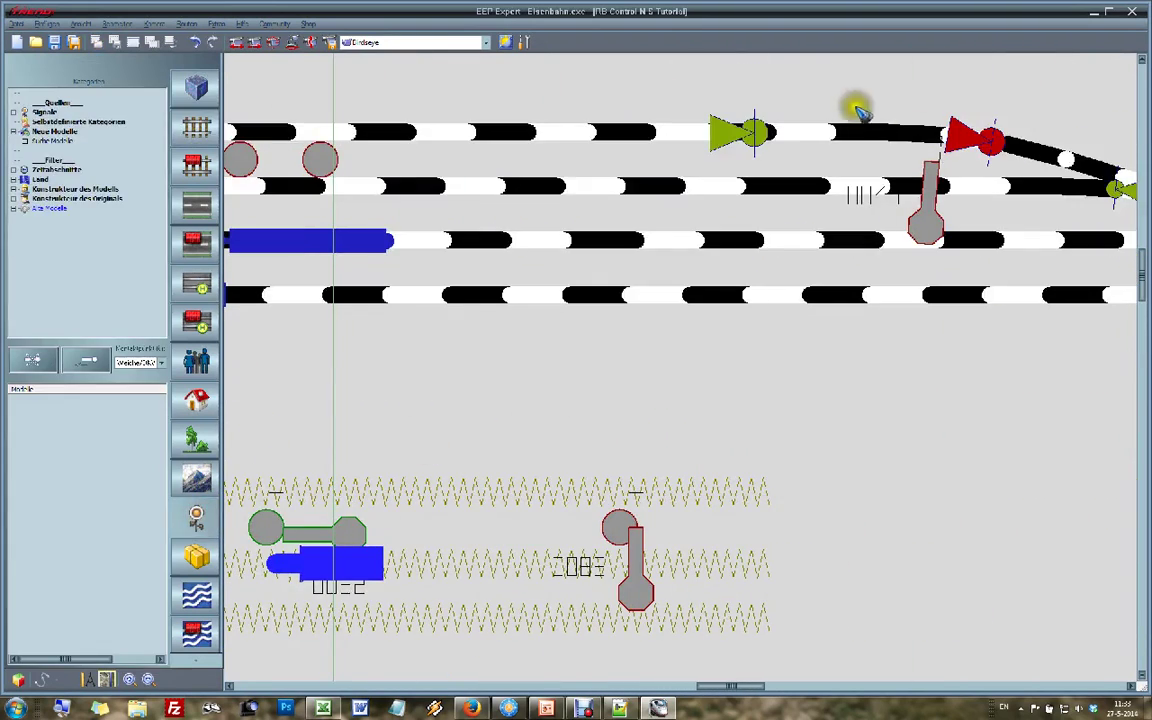
{"action": "scroll", "coordinate": [719, 128], "scroll_direction": "down", "scroll_amount": 2}
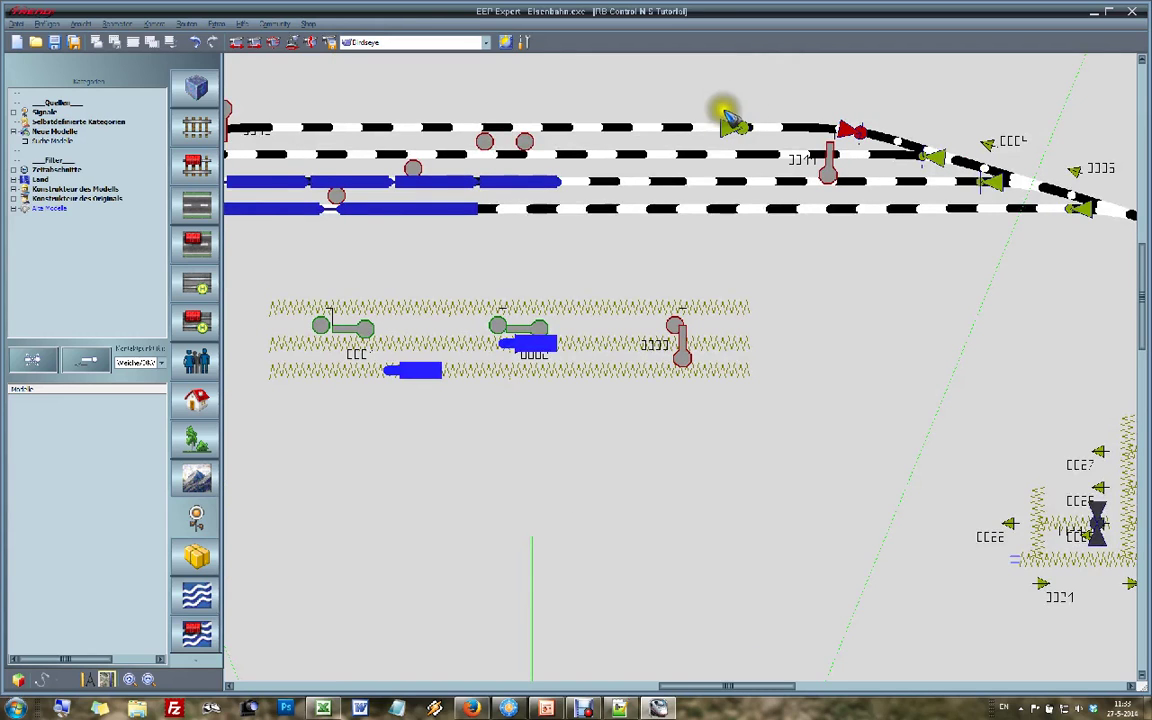
{"action": "scroll", "coordinate": [727, 116], "scroll_direction": "down", "scroll_amount": 2}
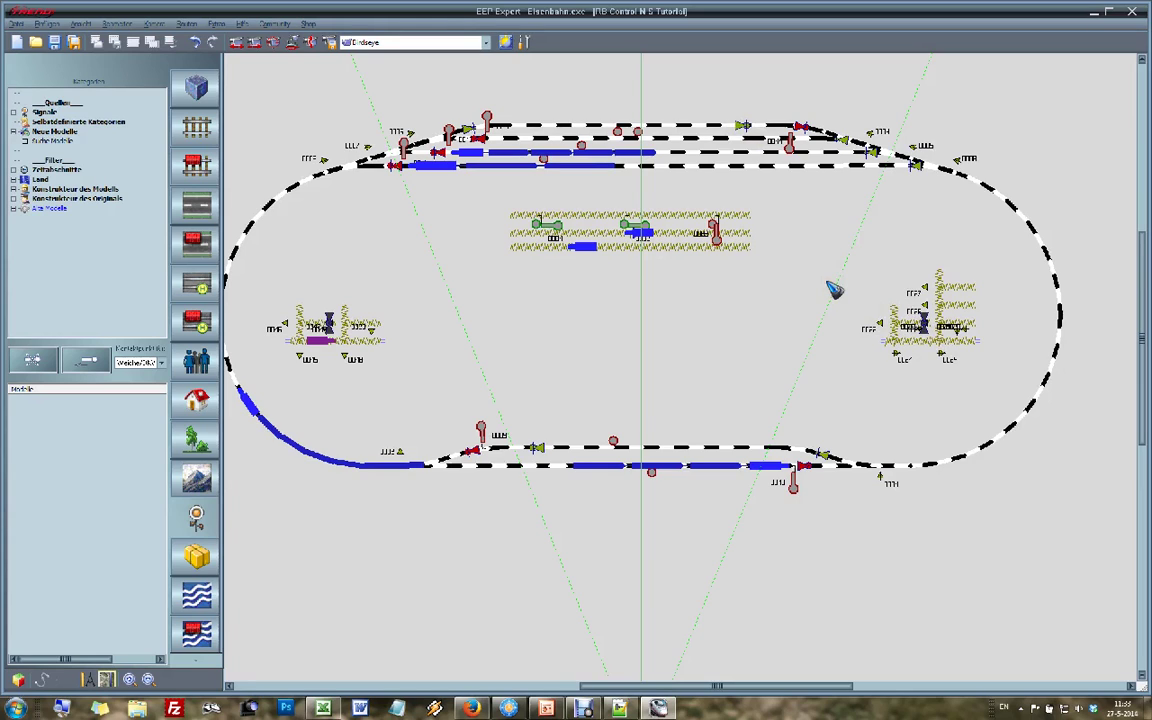
{"action": "key", "text": "F10"}
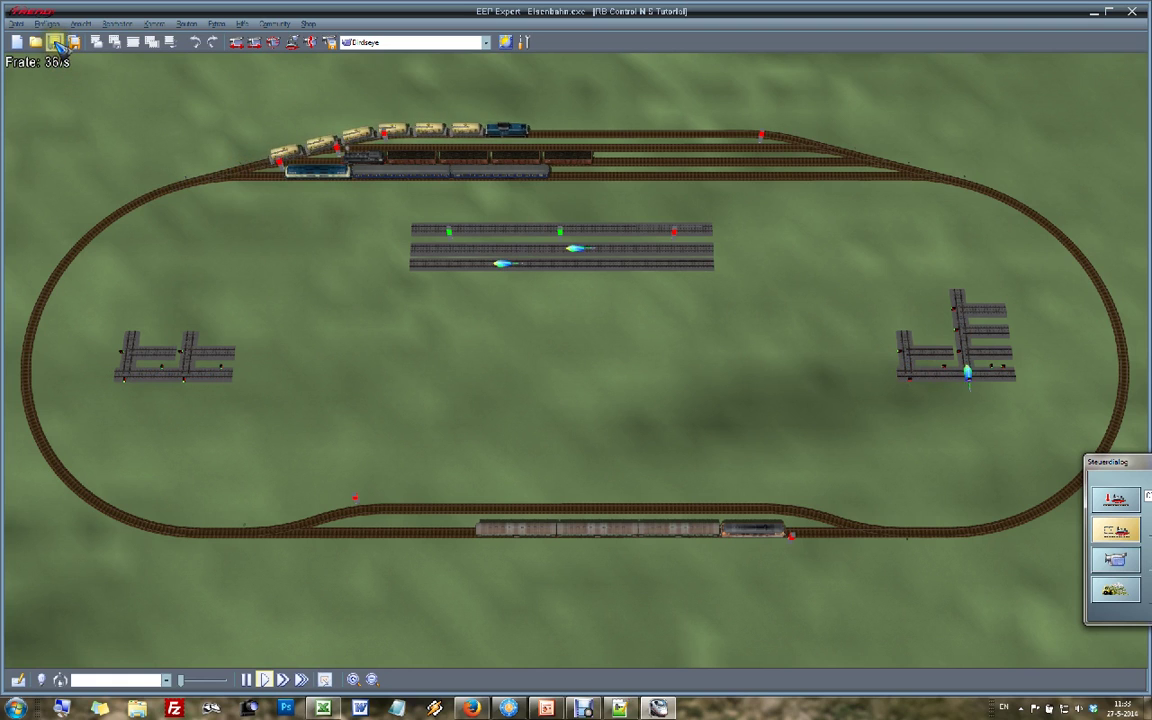
- Save the layout, acknowledge the save and minimize the simulator window
{"action": "left_click", "coordinate": [55, 42]}
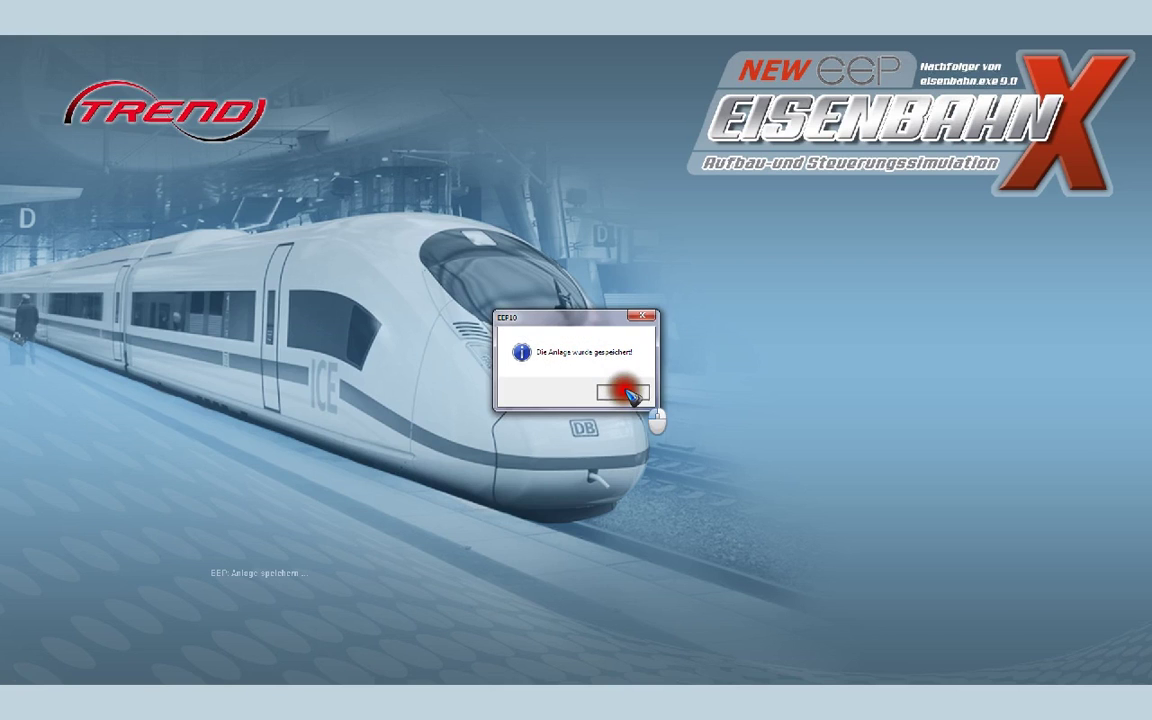
{"action": "left_click", "coordinate": [624, 392]}
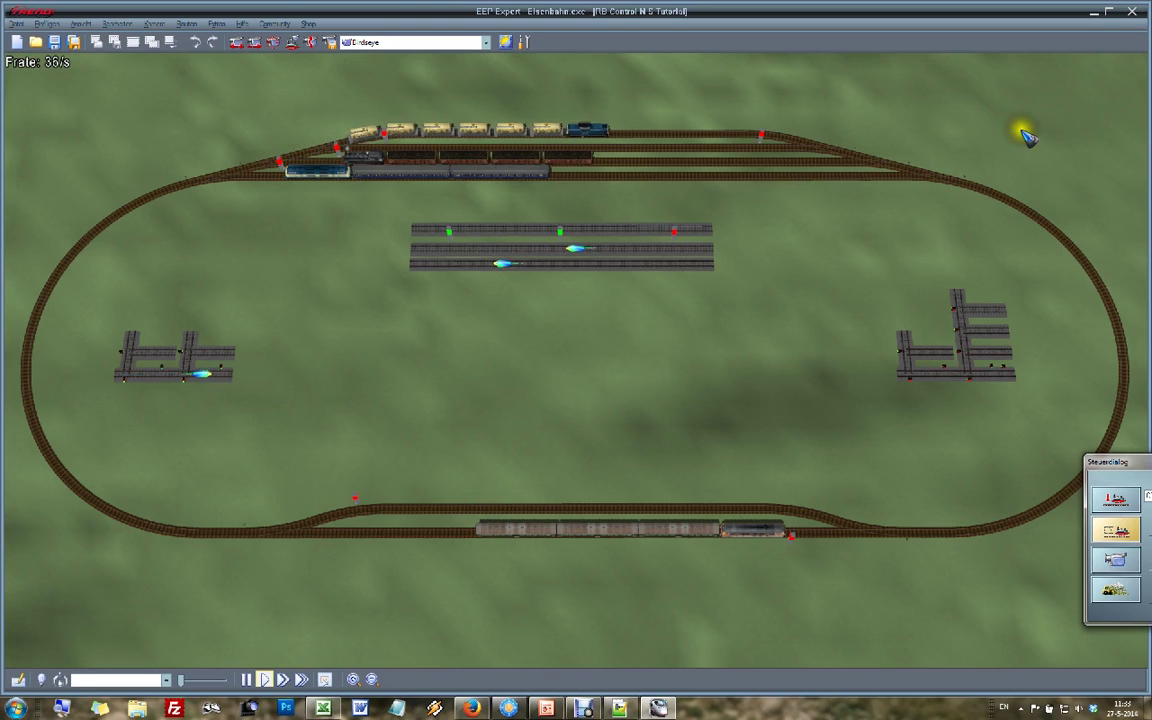
{"action": "left_click", "coordinate": [1094, 12]}
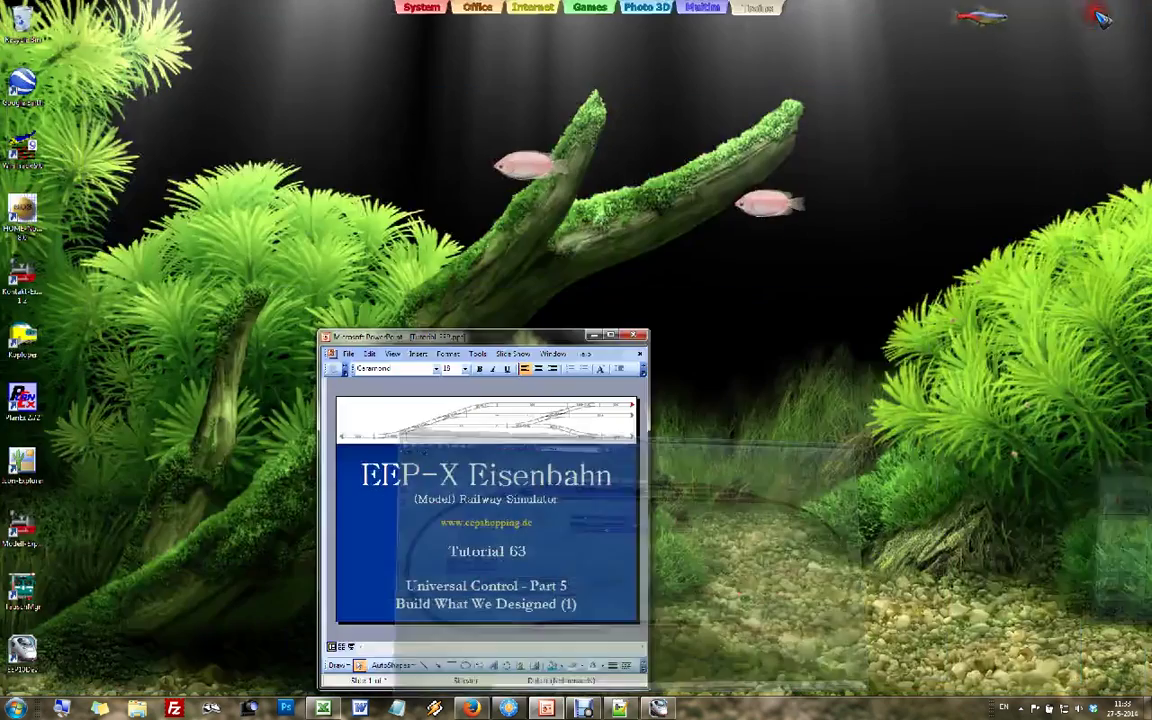